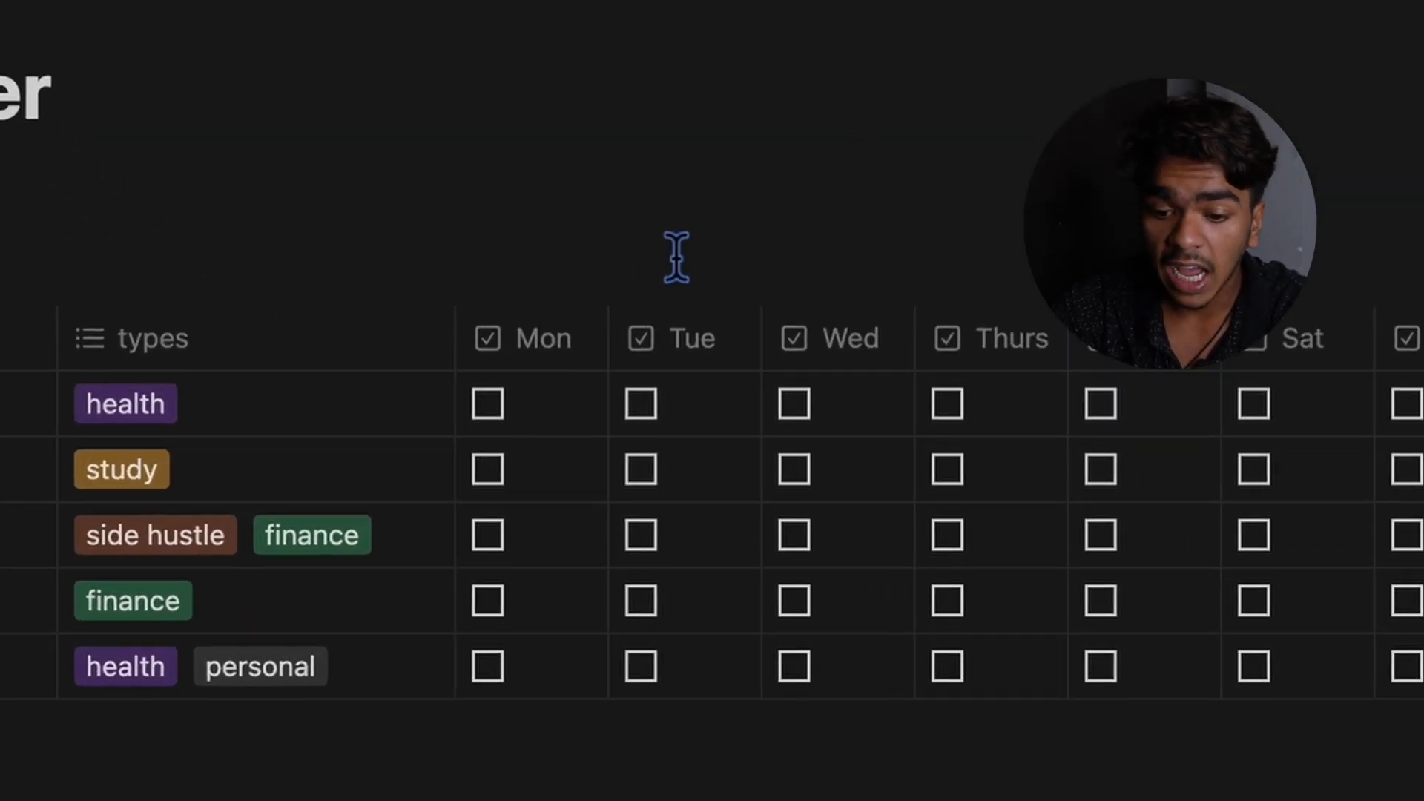
Step: Check off Monday for gym, edit and meditation, plus Tuesday and Wednesday for gym, in the weekly tracker
{"action": "left_click", "coordinate": [495, 428]}
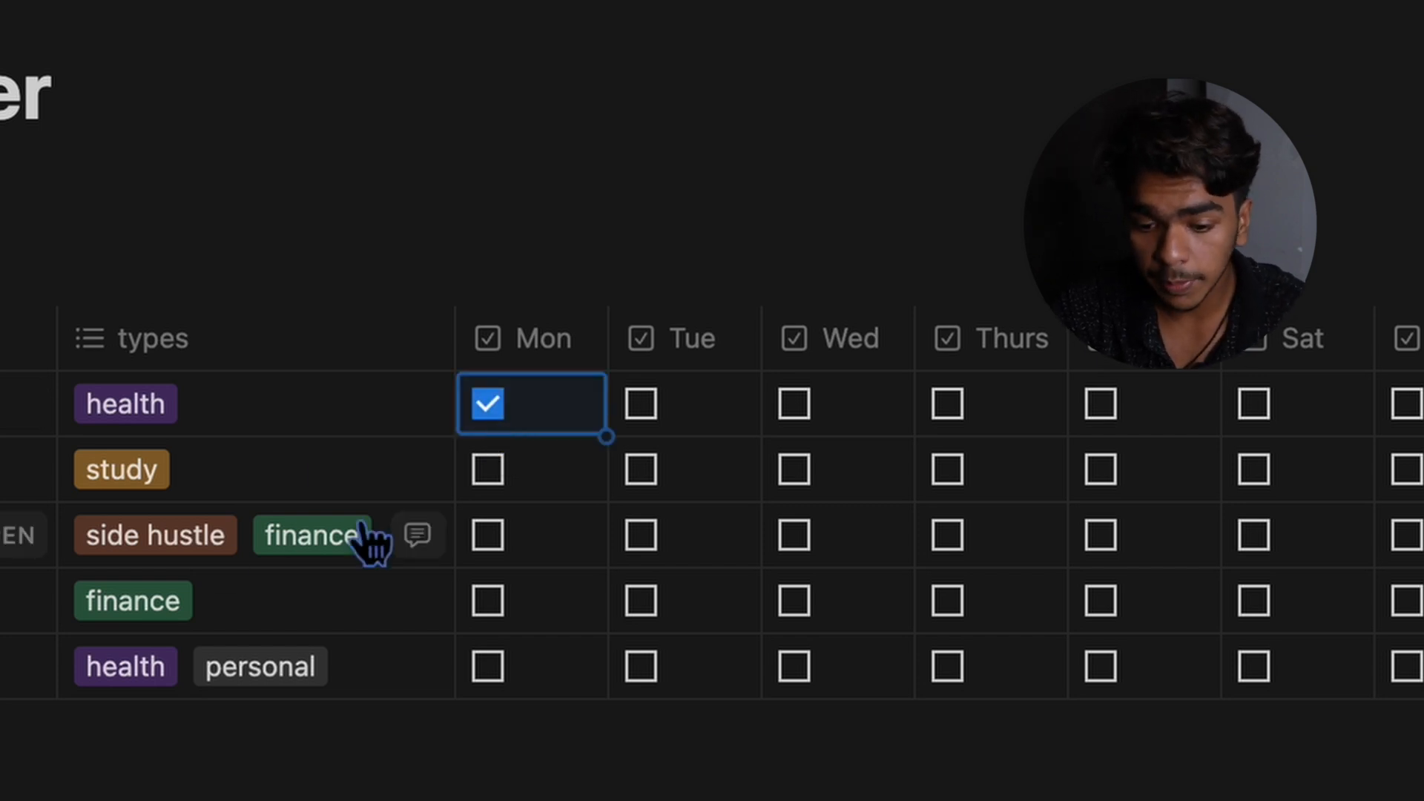
{"action": "left_click", "coordinate": [512, 549]}
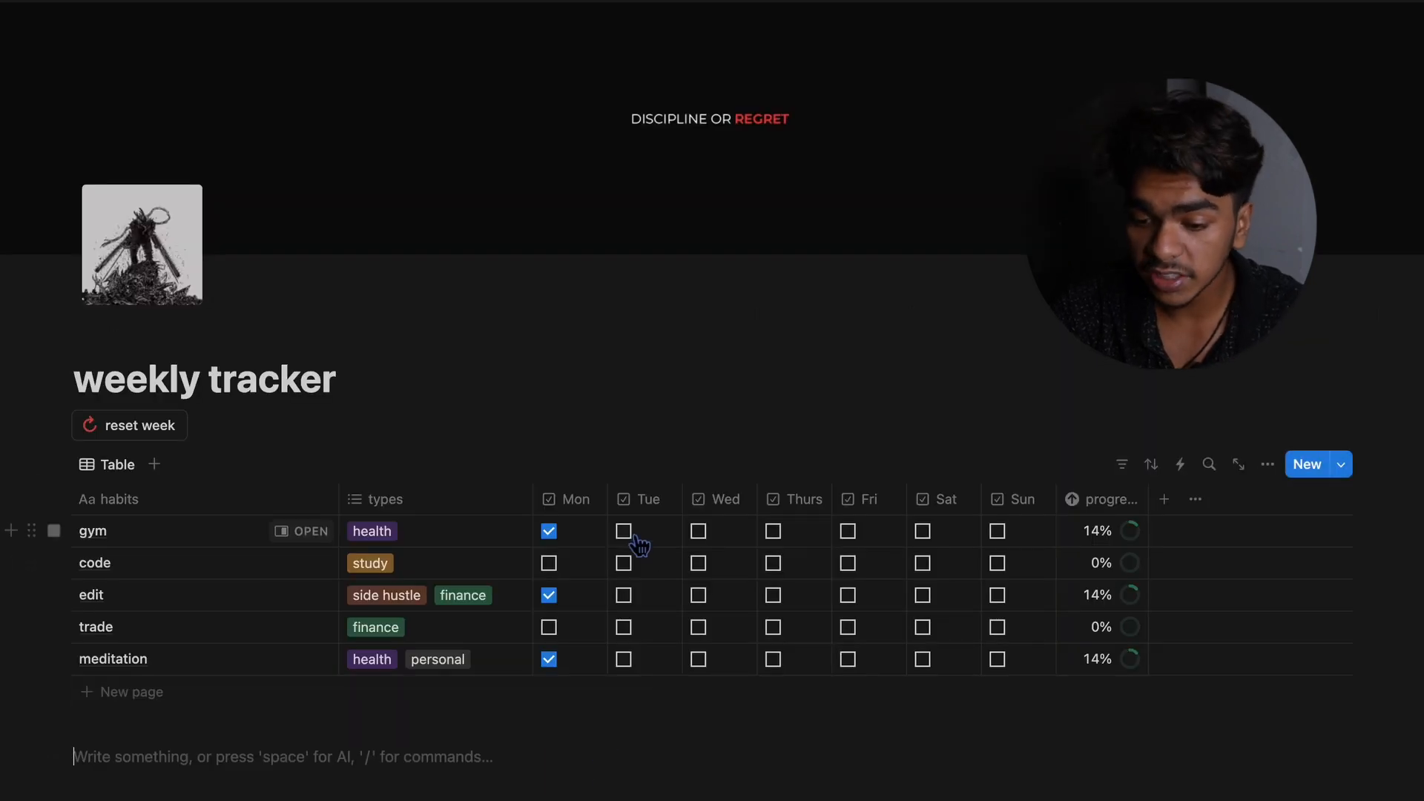
{"action": "left_click", "coordinate": [642, 406]}
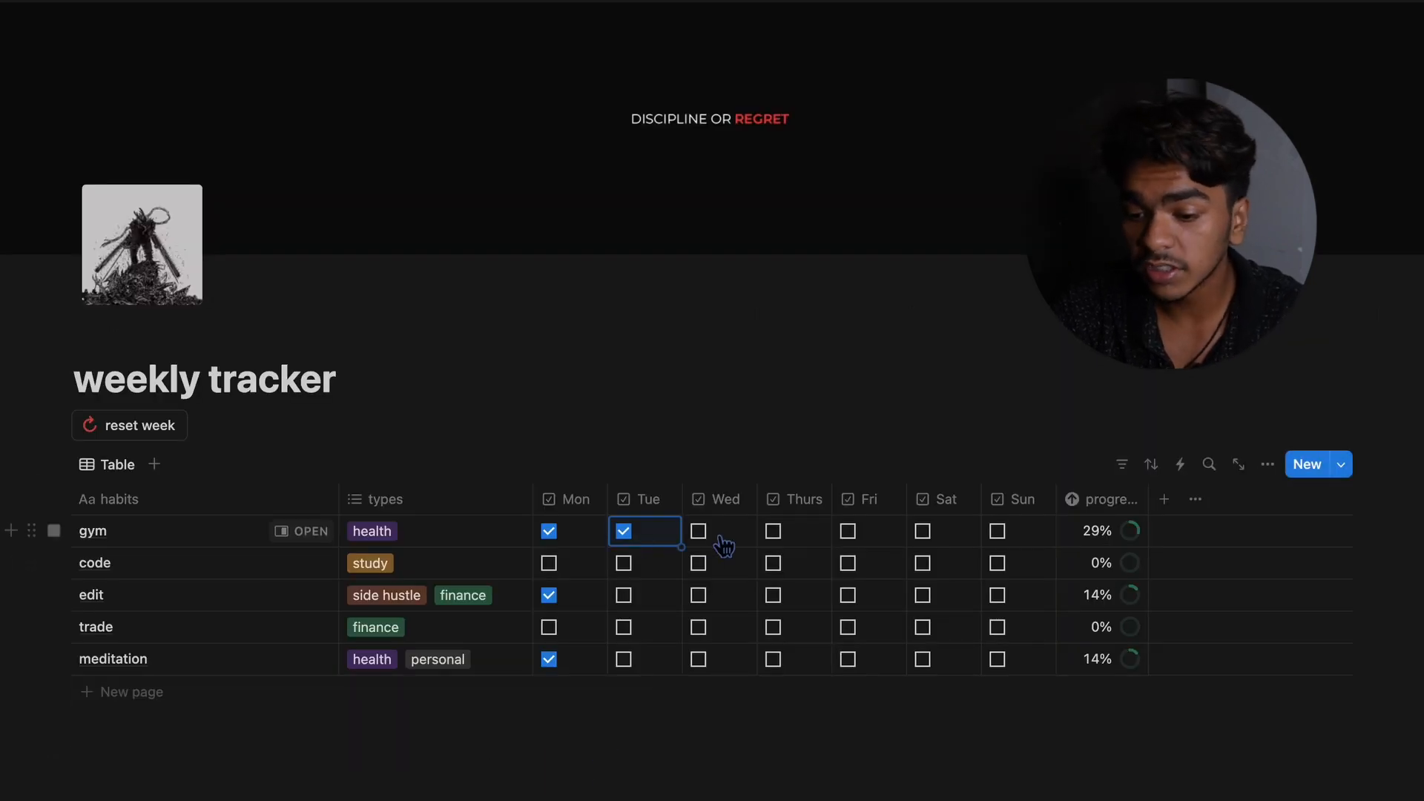
{"action": "left_click", "coordinate": [798, 407]}
Step: Check off Wednesday and Thursday for the edit and trade habits
{"action": "left_click", "coordinate": [712, 595]}
{"action": "left_click", "coordinate": [708, 628]}
{"action": "left_click", "coordinate": [775, 628]}
{"action": "left_click", "coordinate": [775, 596]}
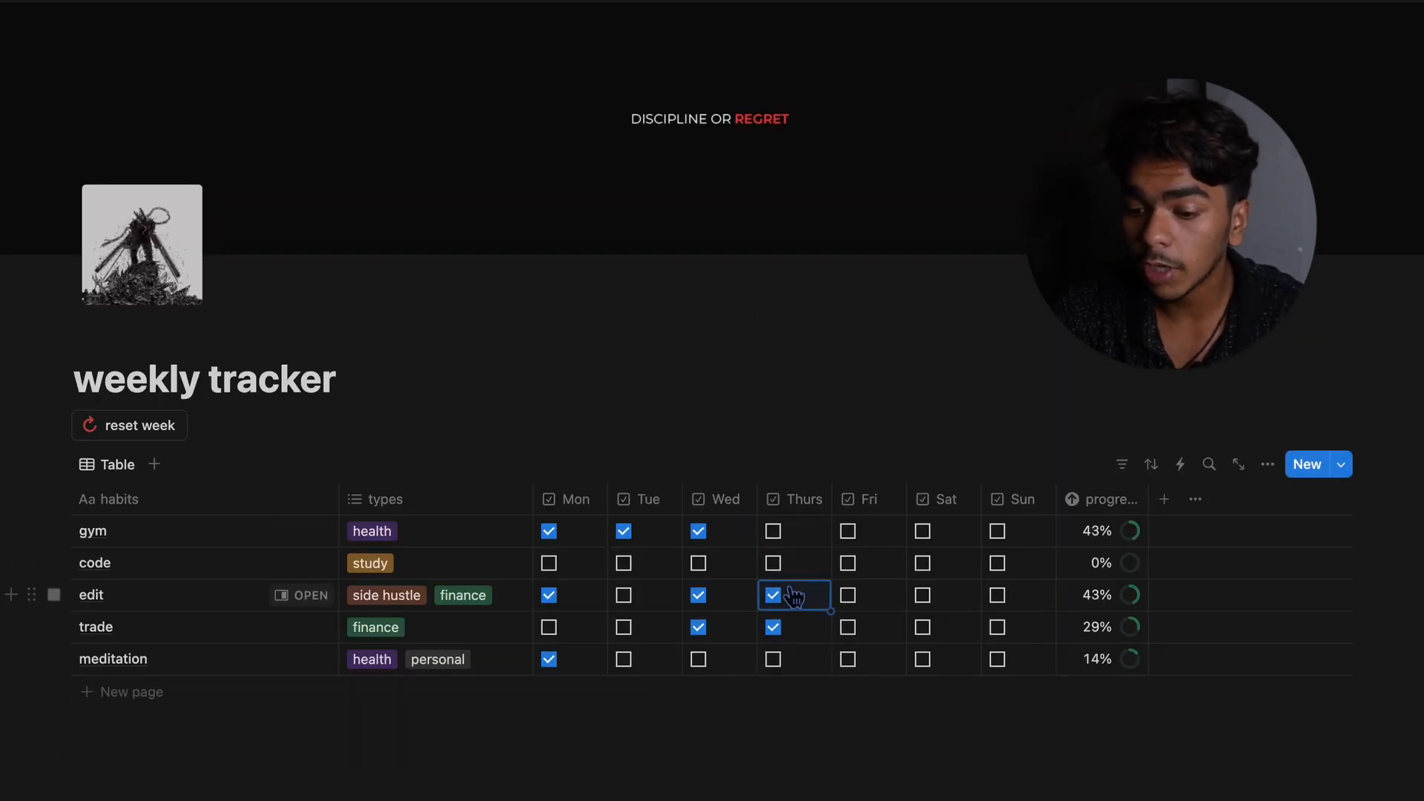
Step: Check off Thursday through Sunday for the code habit
{"action": "left_click", "coordinate": [779, 563]}
{"action": "left_click", "coordinate": [848, 563]}
{"action": "left_click", "coordinate": [923, 563]}
{"action": "left_click", "coordinate": [998, 564]}
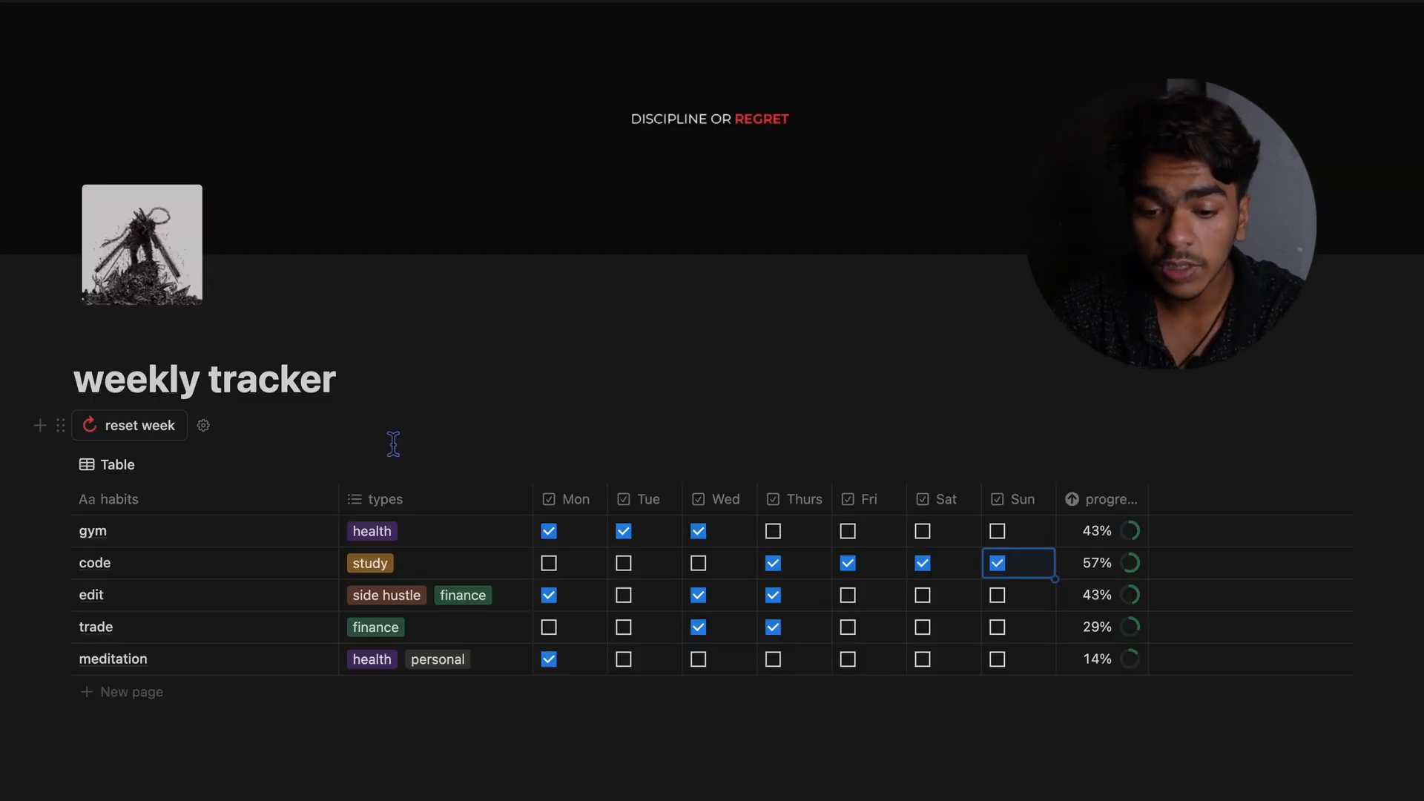
Step: Reset the week to clear all the habit checkboxes
{"action": "left_click", "coordinate": [396, 451]}
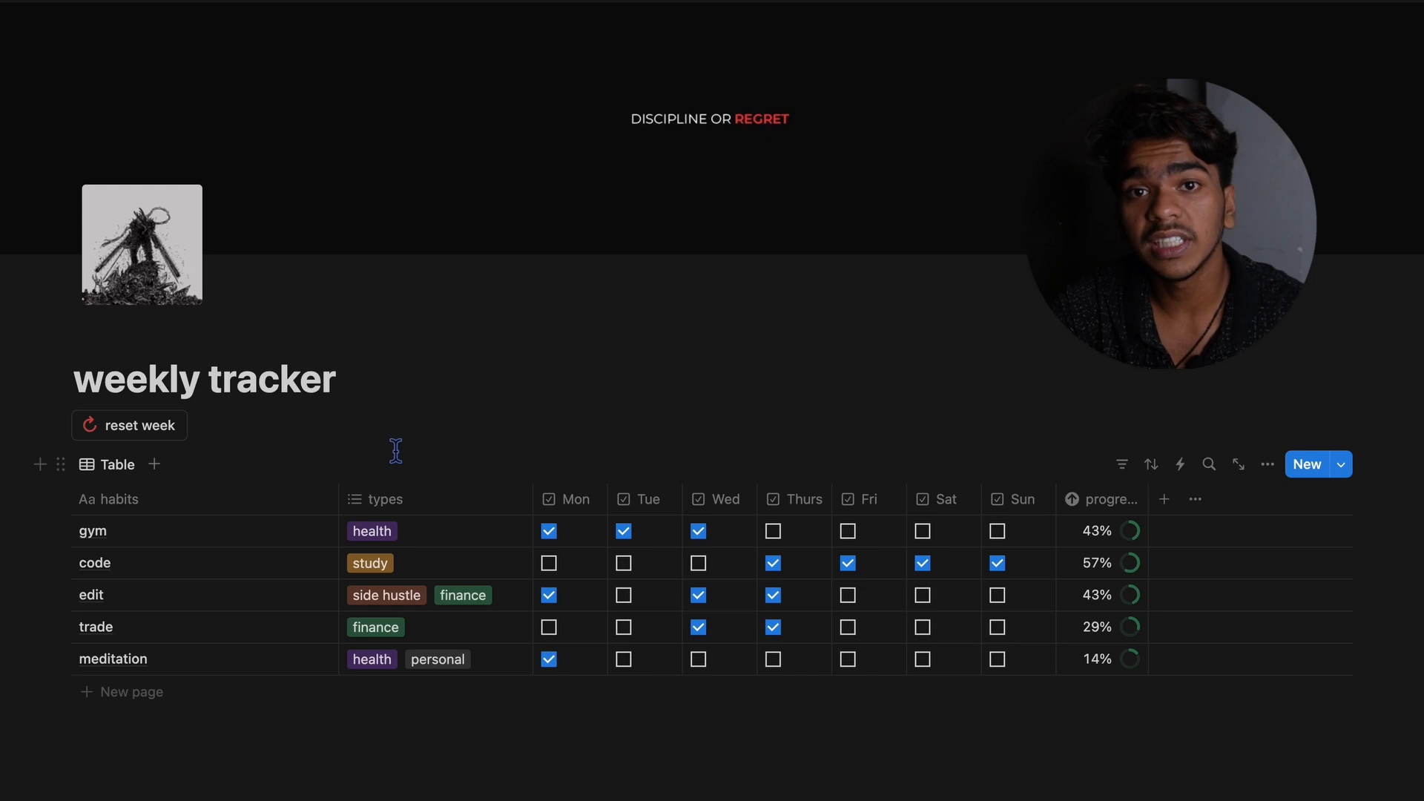
{"action": "left_click", "coordinate": [130, 436]}
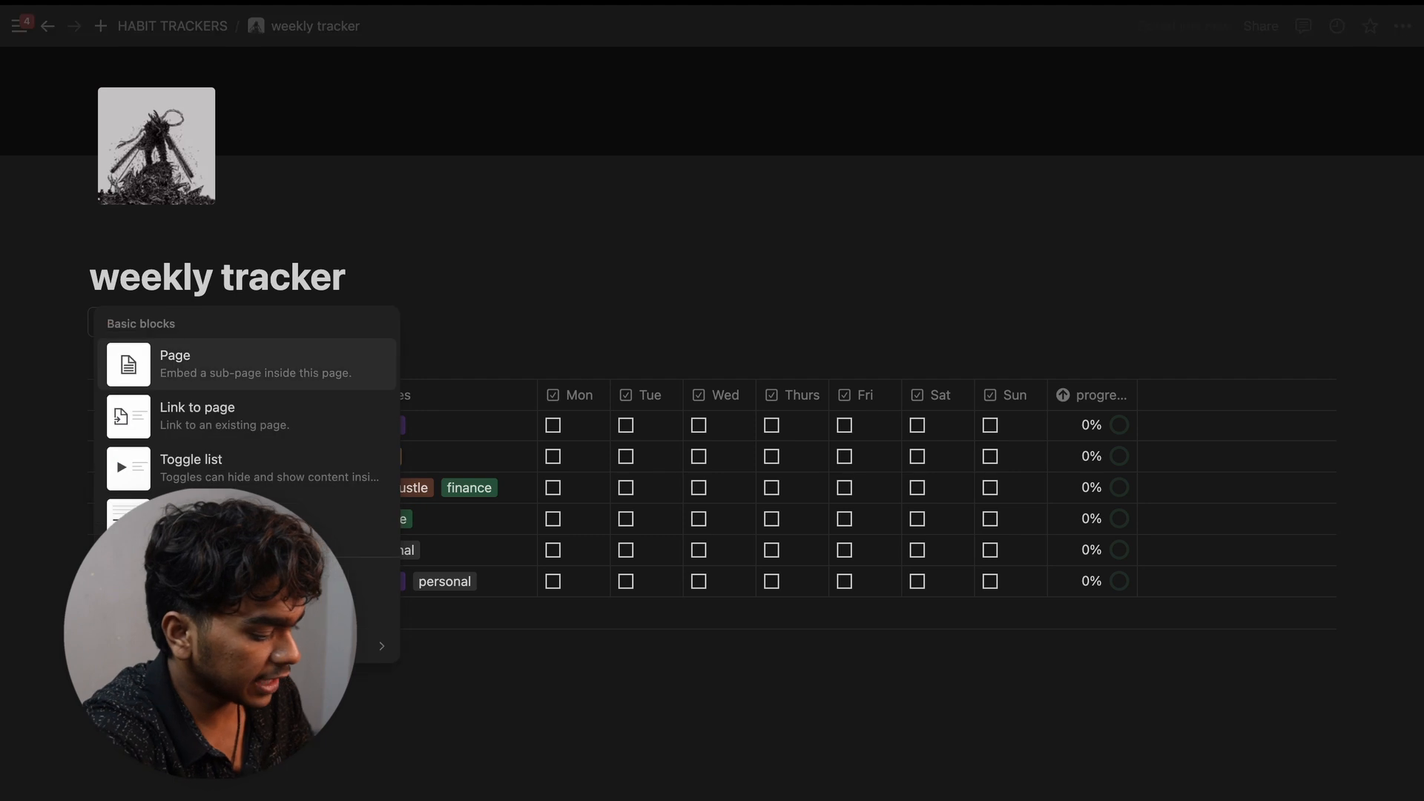
Step: Create a sub-page inside the weekly tracker page and title it "habit tracker for week"
{"action": "key", "text": "Return"}
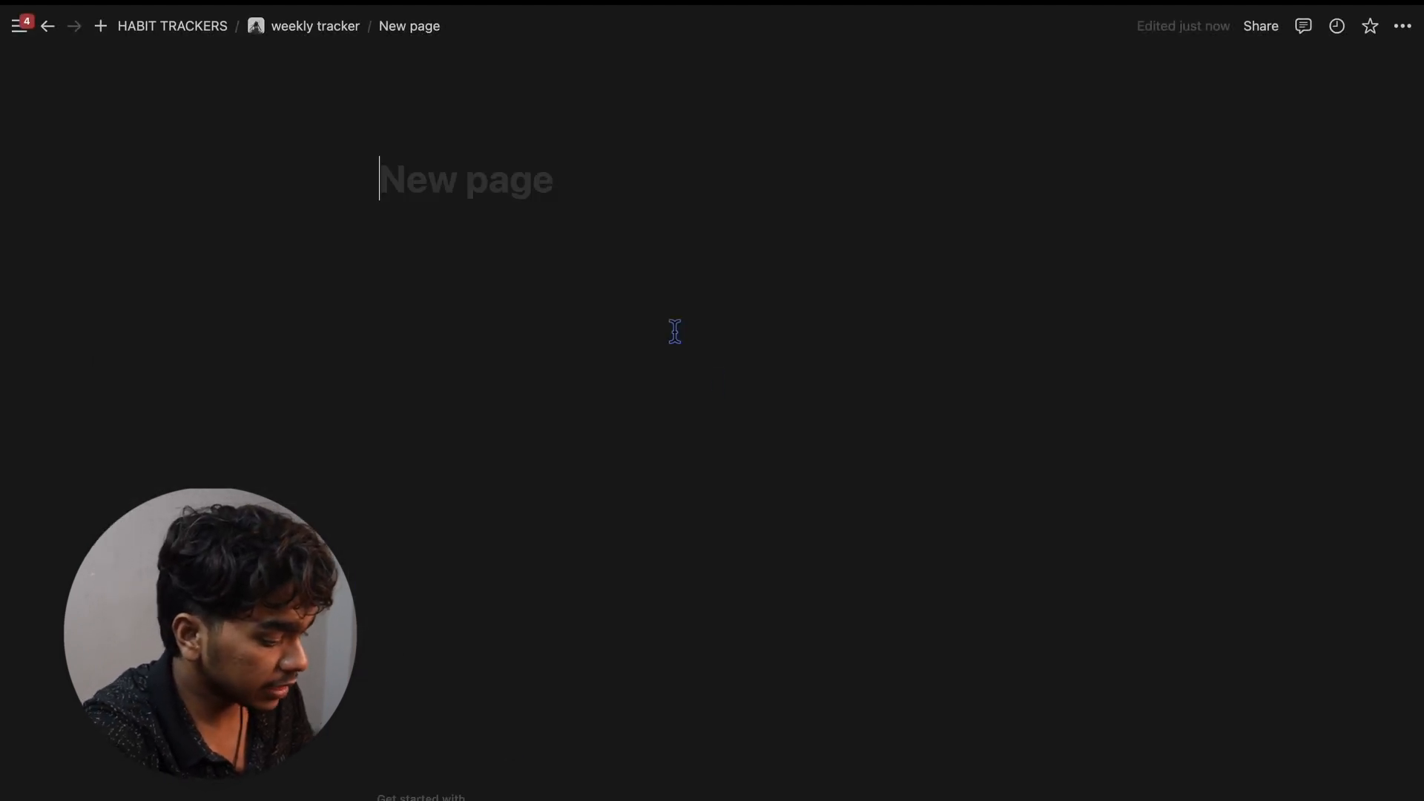
{"action": "type", "text": "habit trac"}
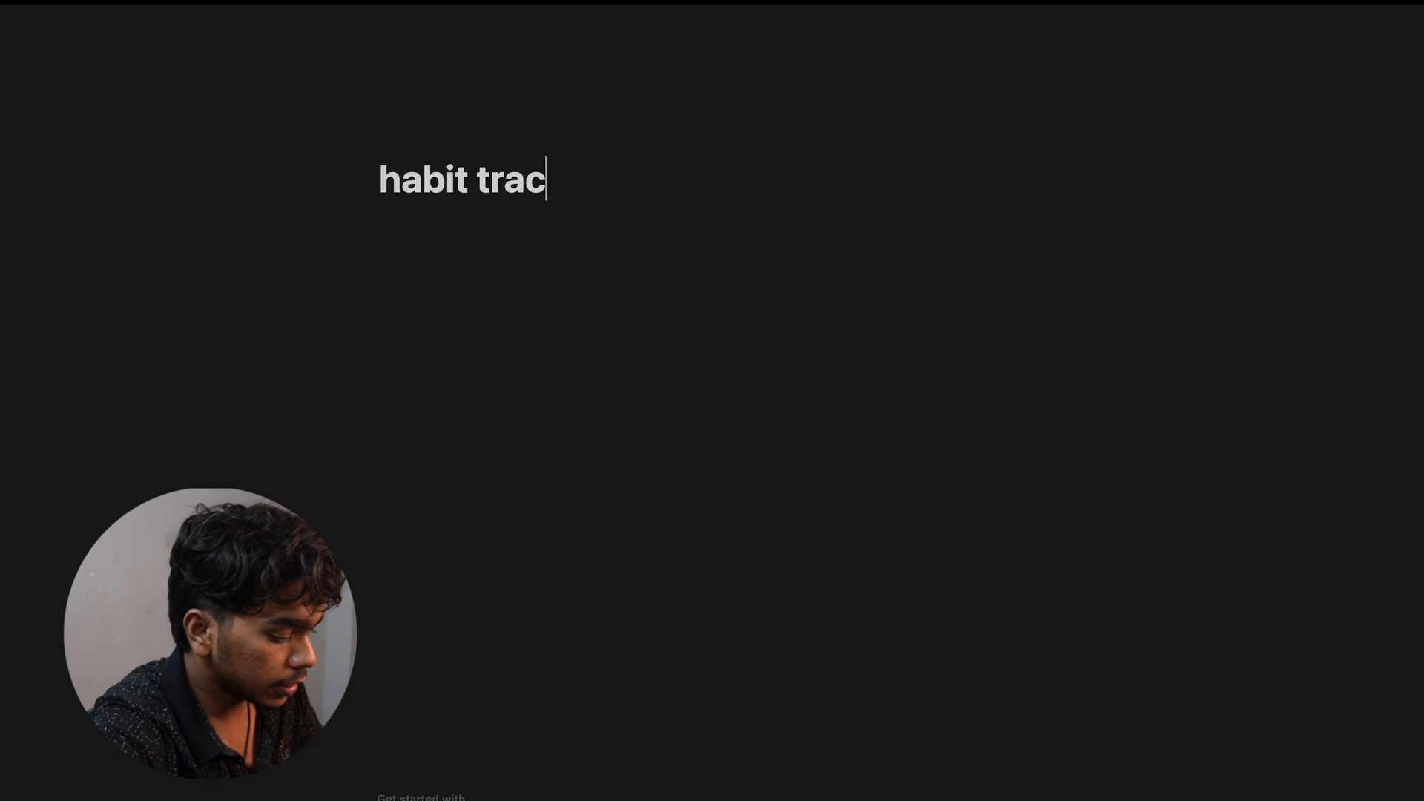
{"action": "type", "text": "ker for "}
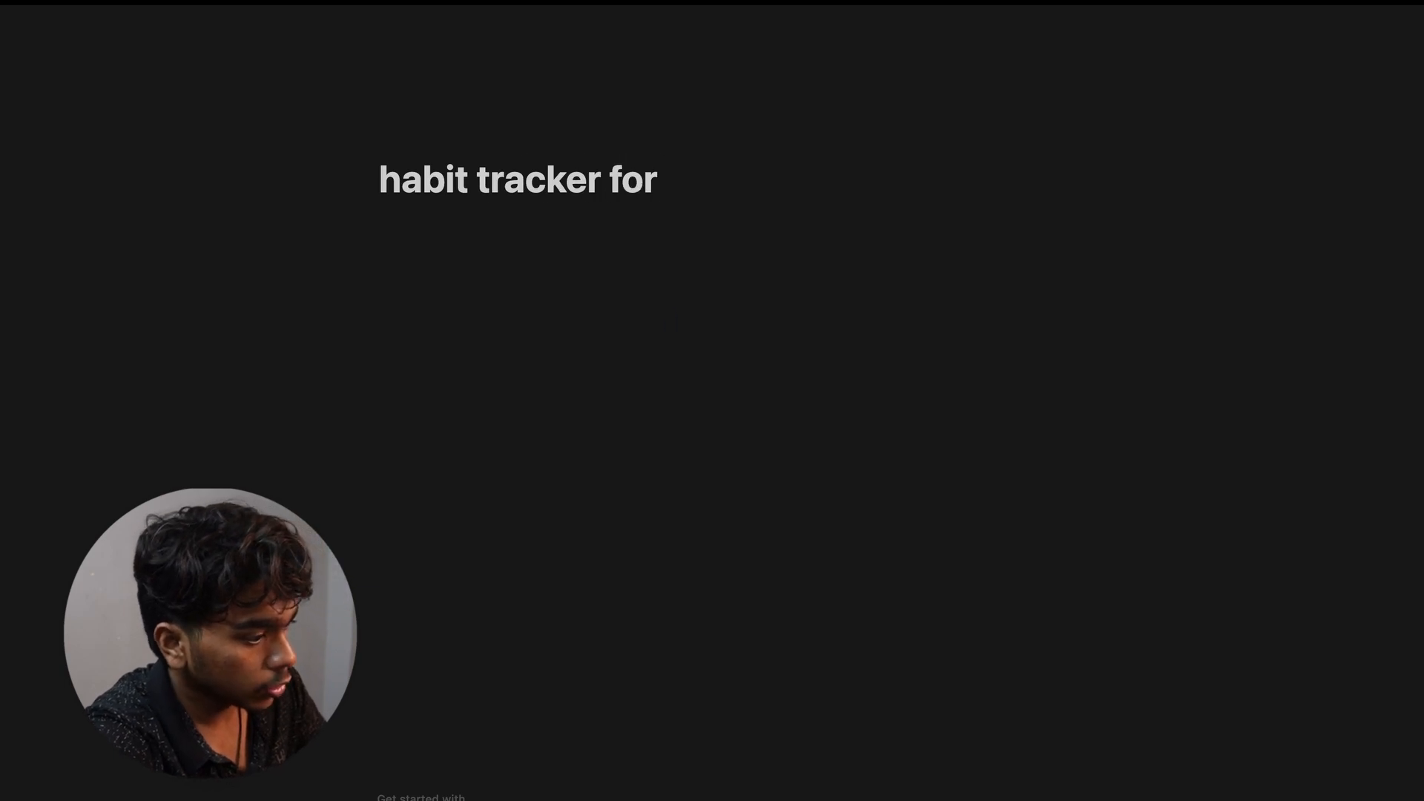
{"action": "type", "text": "weekl"}
{"action": "key", "text": "BackSpace"}
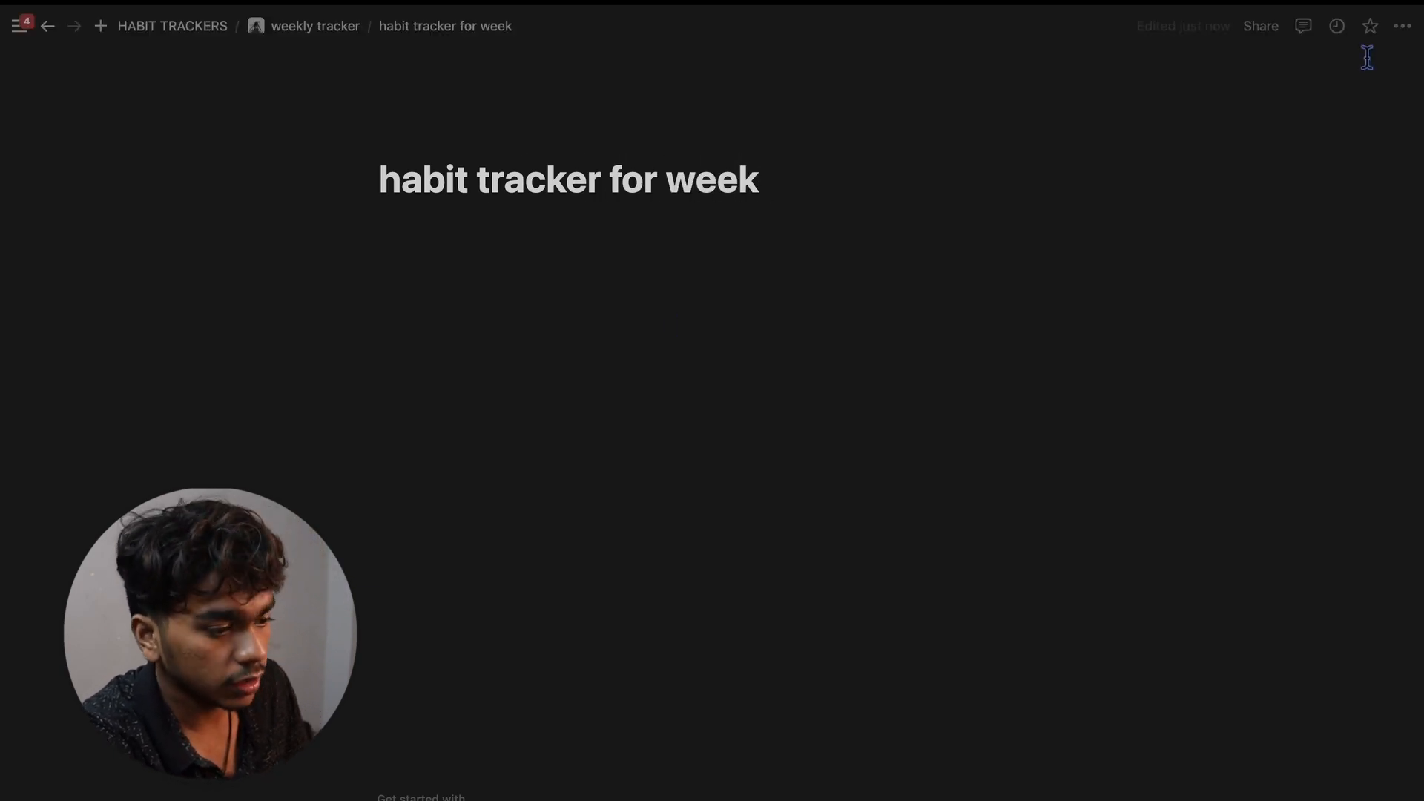
Step: Set the new page to full width
{"action": "left_click", "coordinate": [1403, 26]}
{"action": "left_click", "coordinate": [1391, 167]}
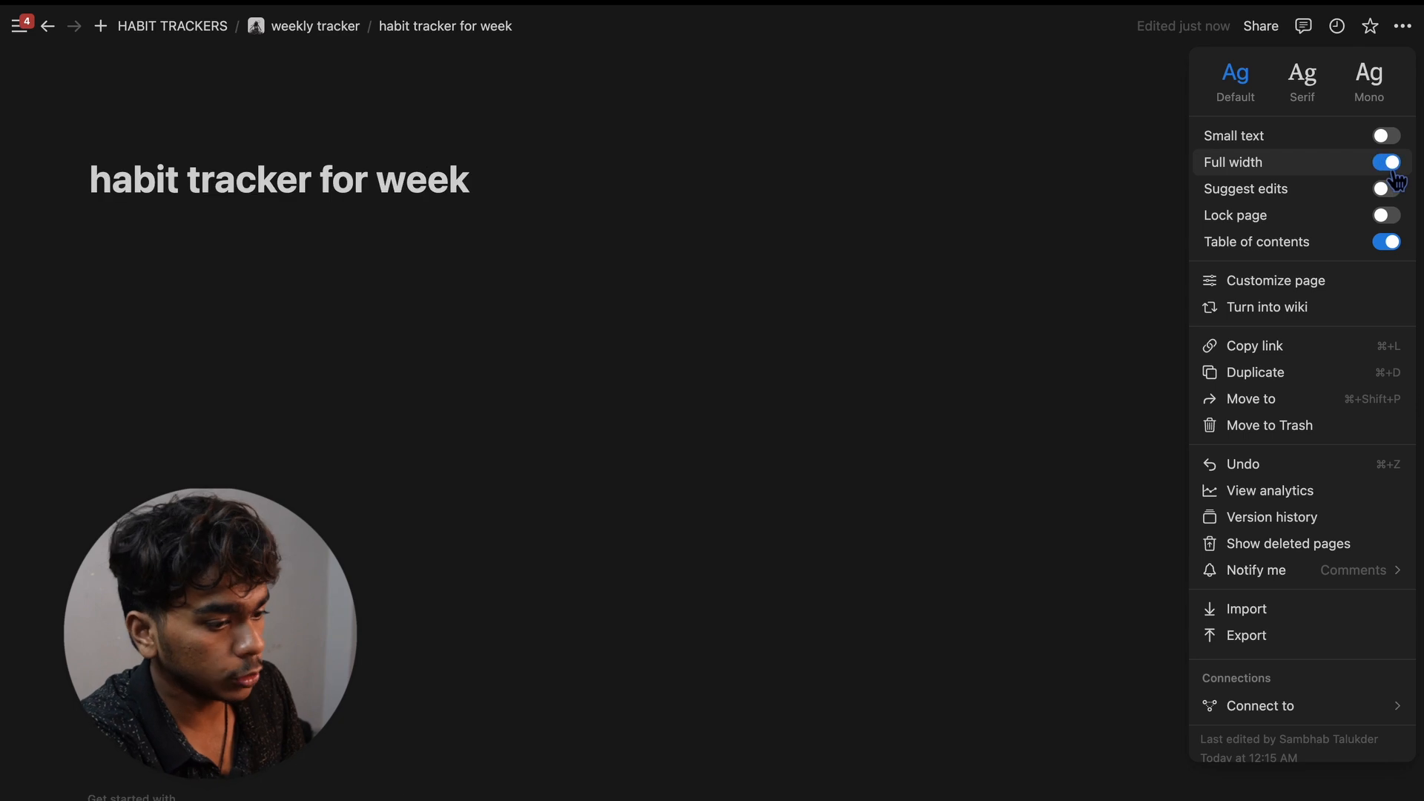
{"action": "left_click", "coordinate": [489, 317]}
Step: Insert an inline database in the page body as a new blank table
{"action": "left_click", "coordinate": [438, 245]}
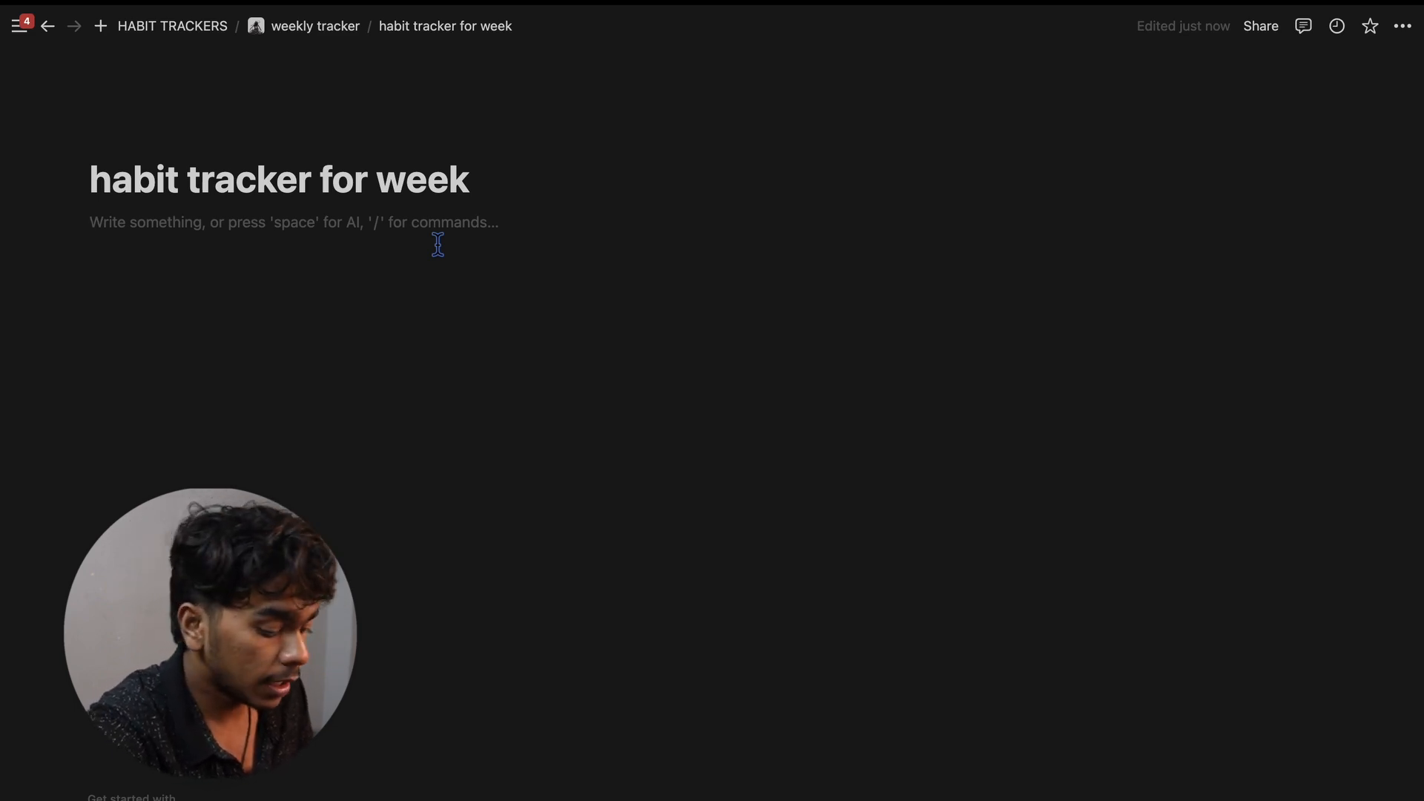
{"action": "type", "text": "/data"}
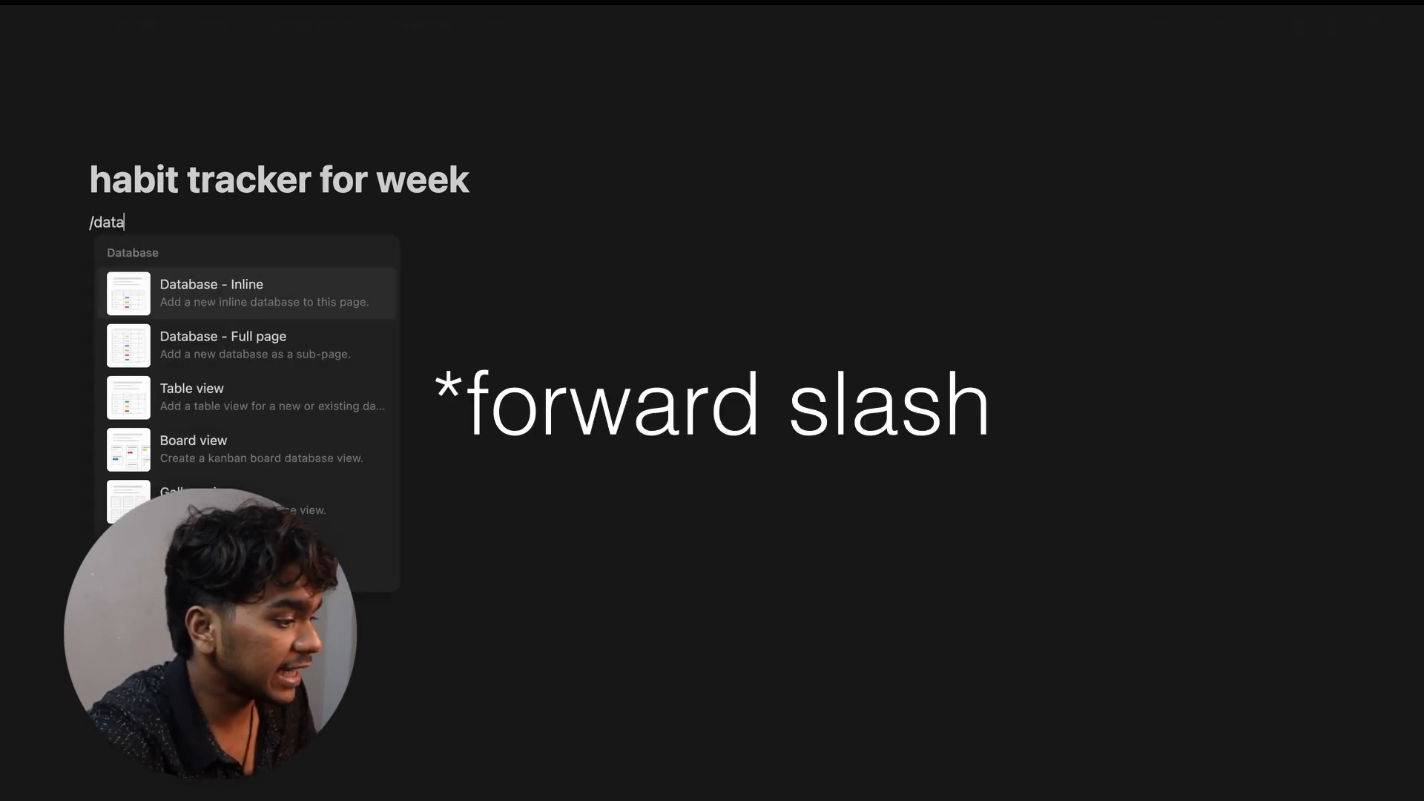
{"action": "key", "text": "Return"}
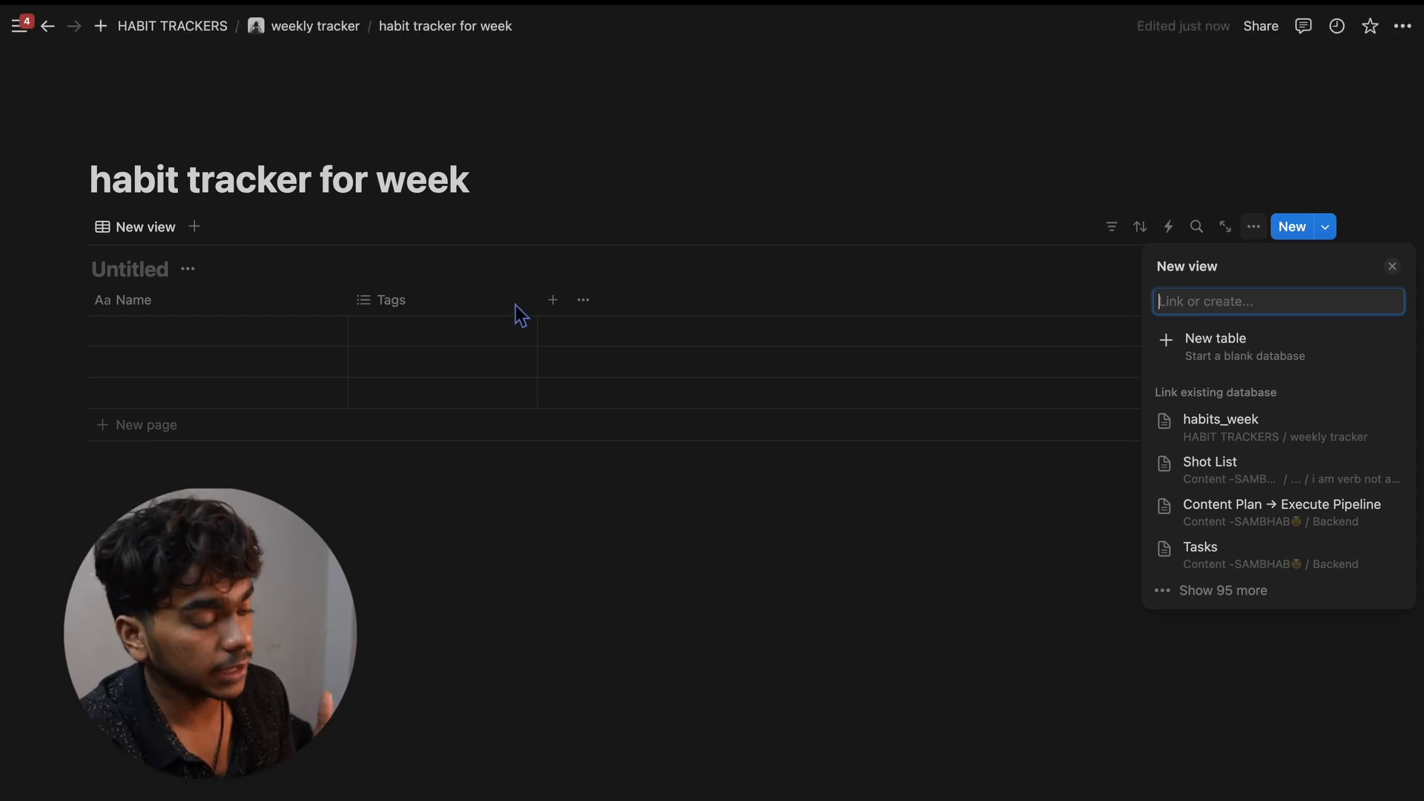
{"action": "left_click", "coordinate": [1209, 367]}
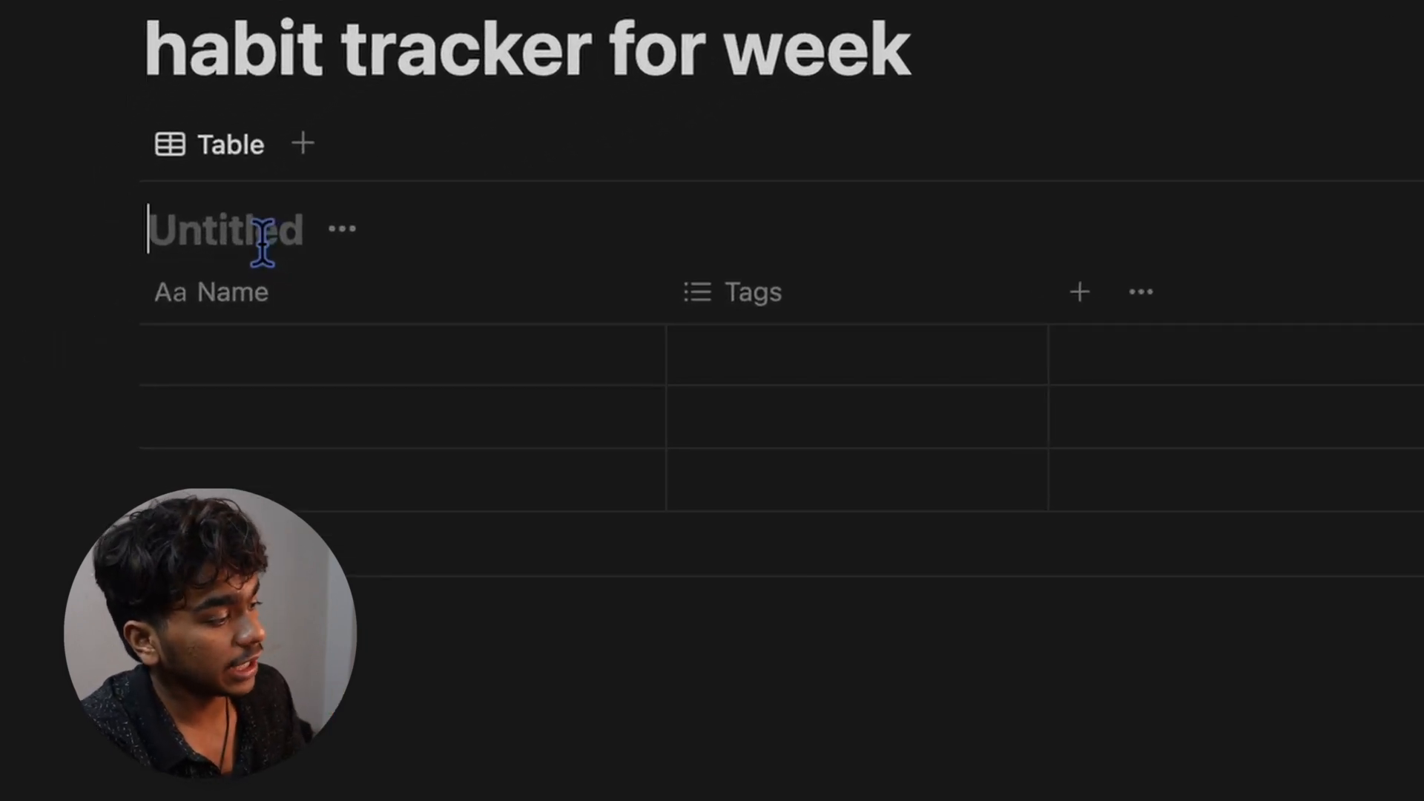
Step: Title the database "habit tracker weekly"
{"action": "type", "text": "habut"}
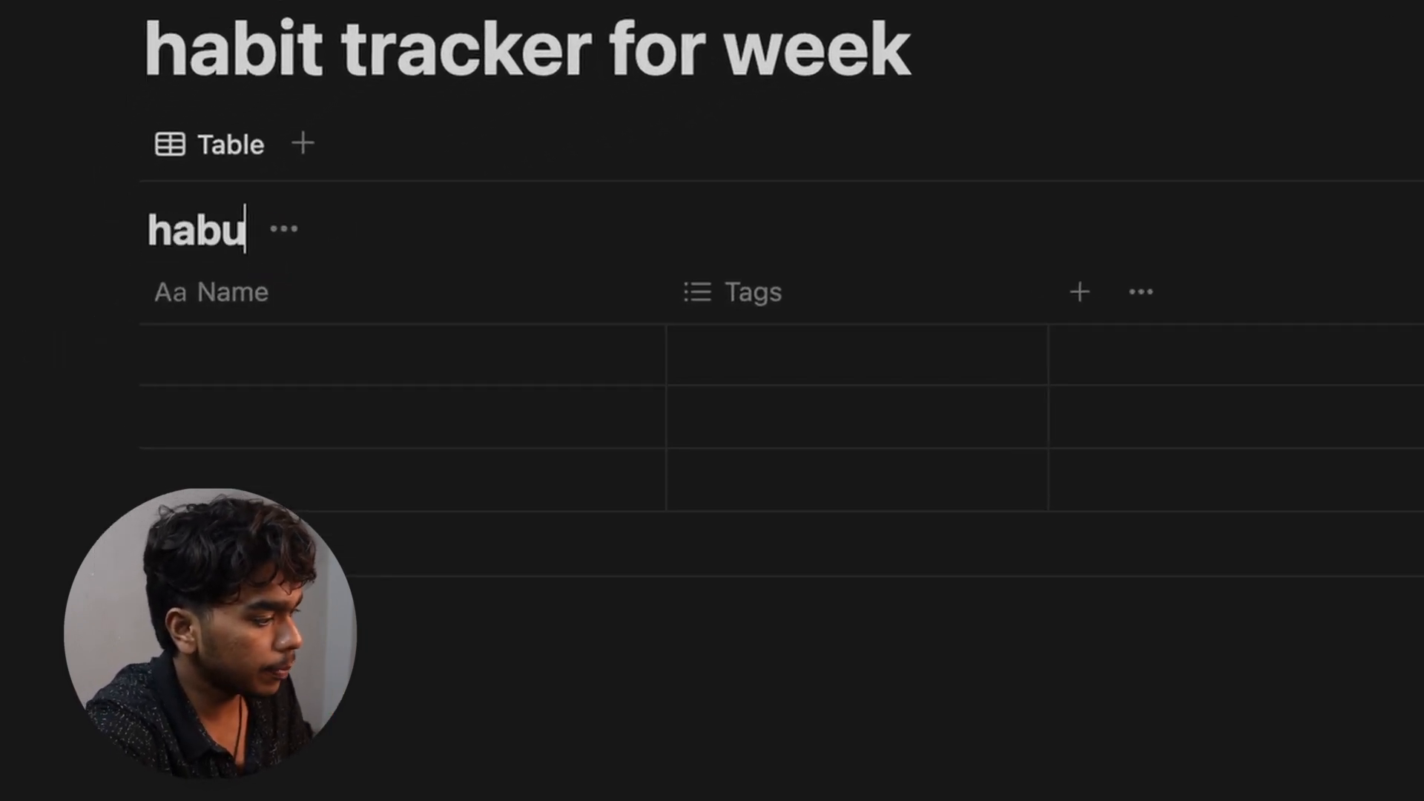
{"action": "key", "text": "BackSpace"}
{"action": "key", "text": "BackSpace"}
{"action": "type", "text": "it t"}
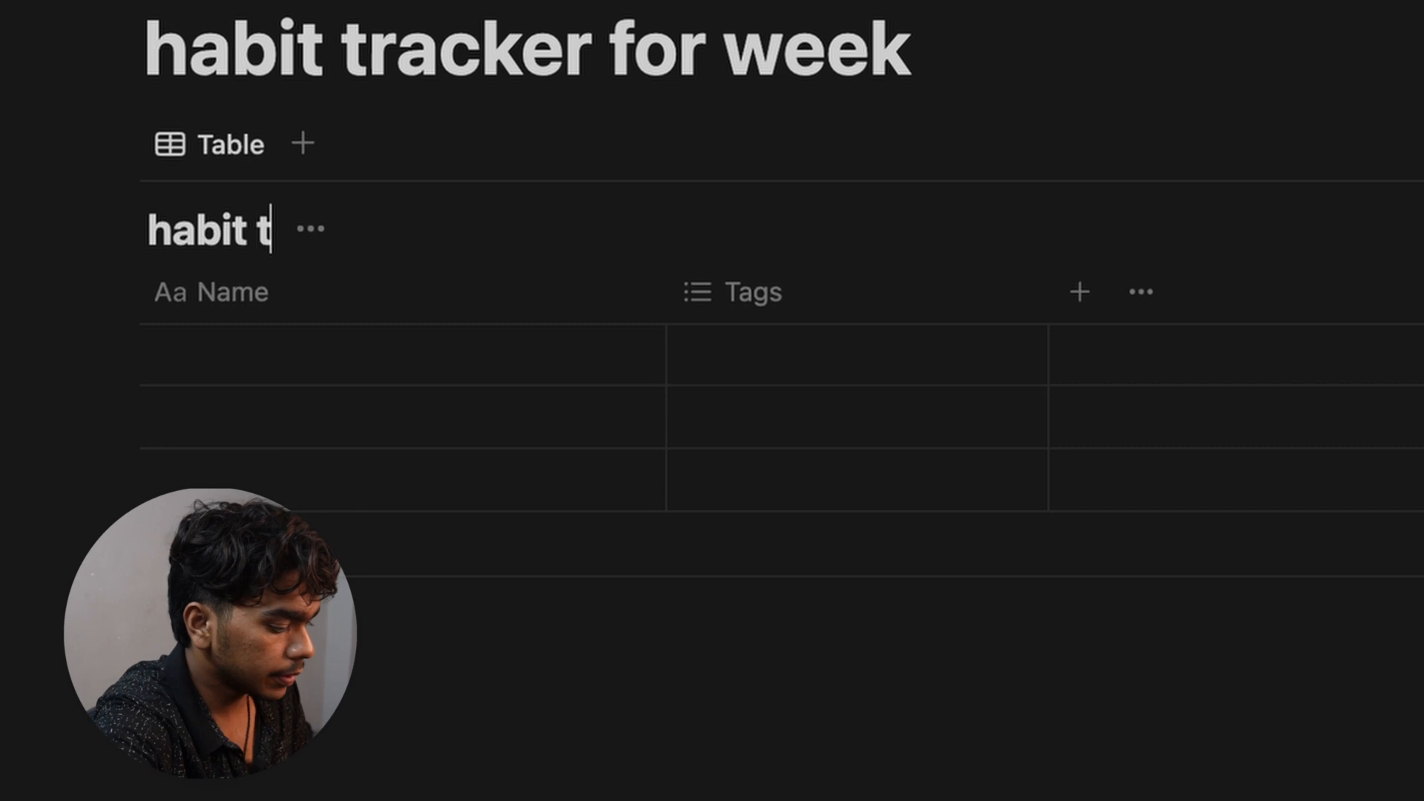
{"action": "type", "text": "racker weekly"}
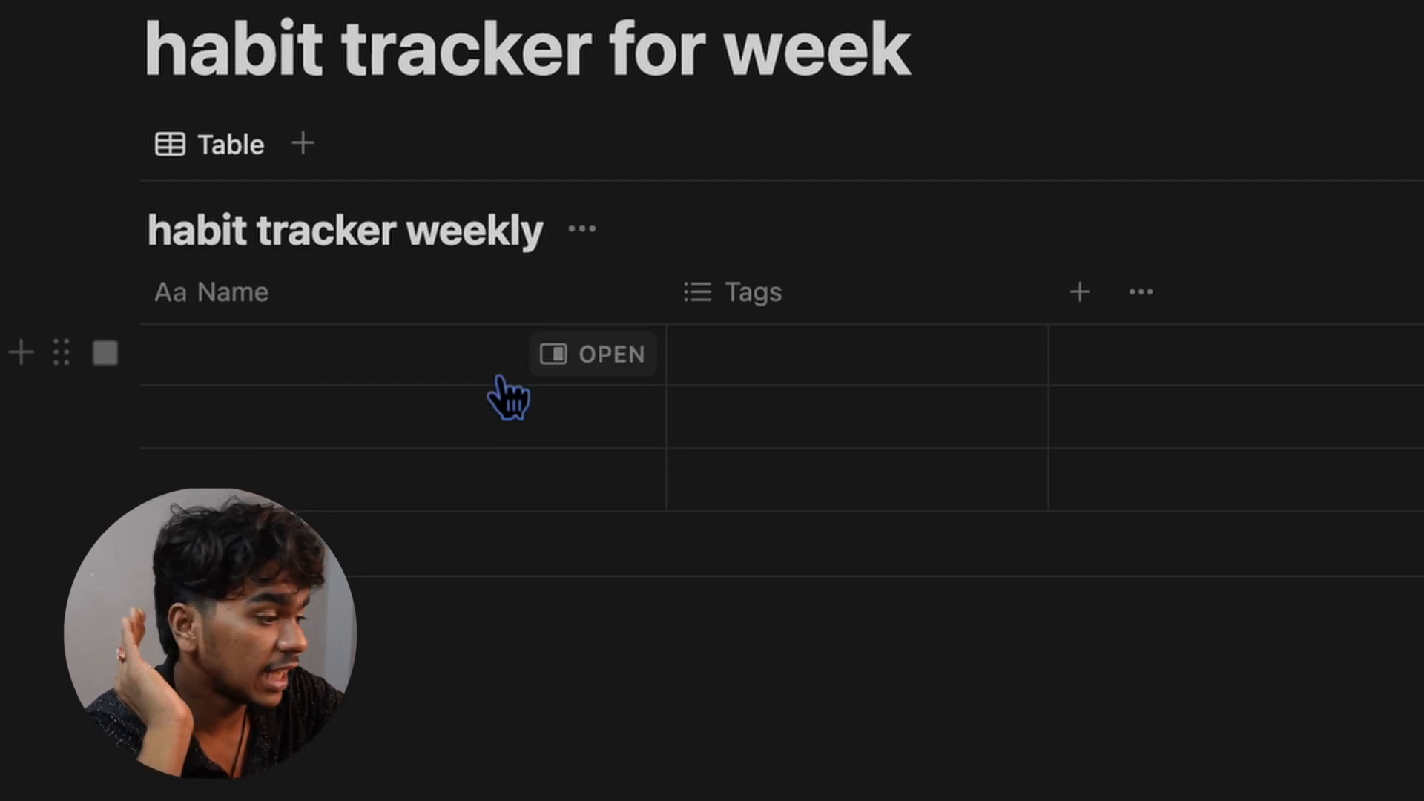
Step: Rename the Name column to "Habits"
{"action": "left_click", "coordinate": [366, 318]}
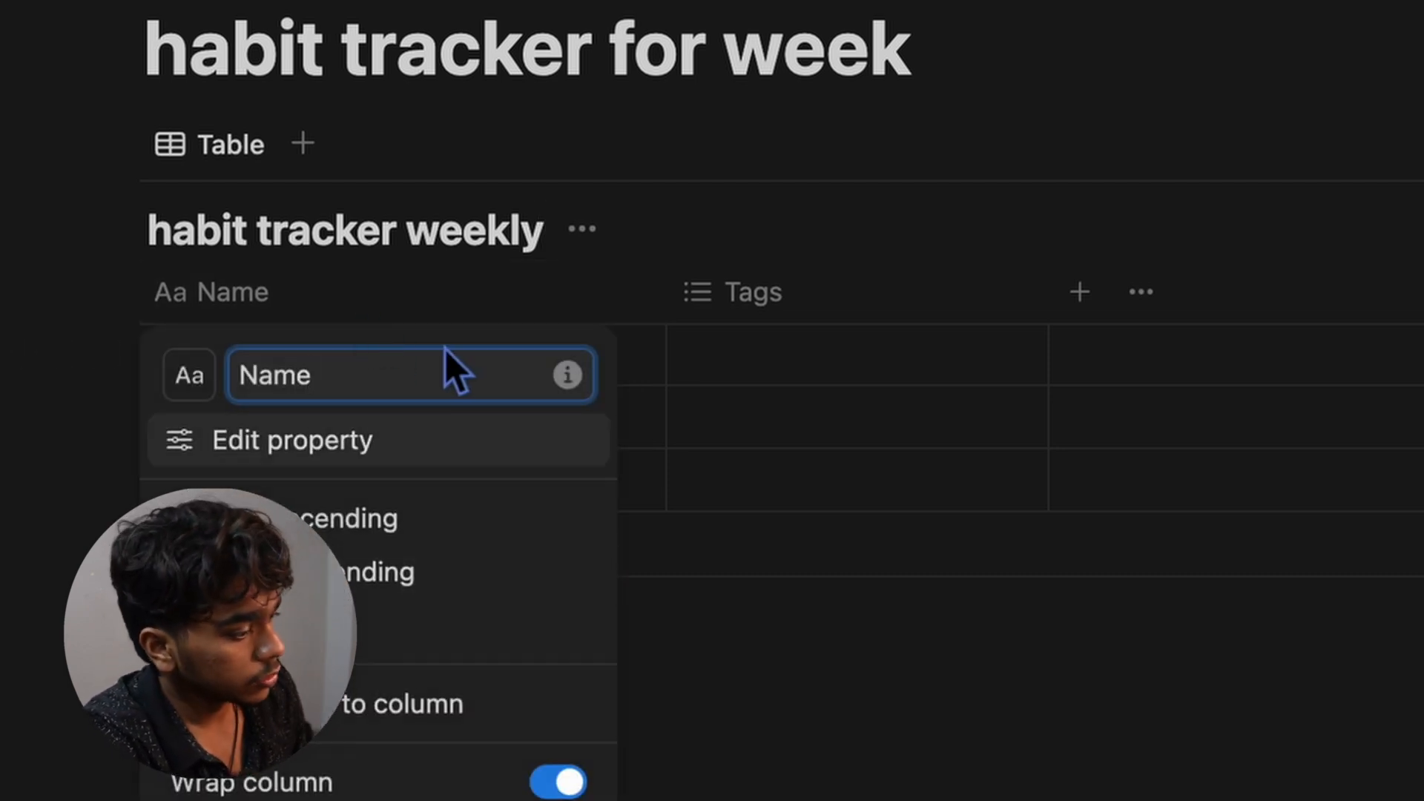
{"action": "double_click", "coordinate": [420, 375]}
{"action": "type", "text": "Ha"}
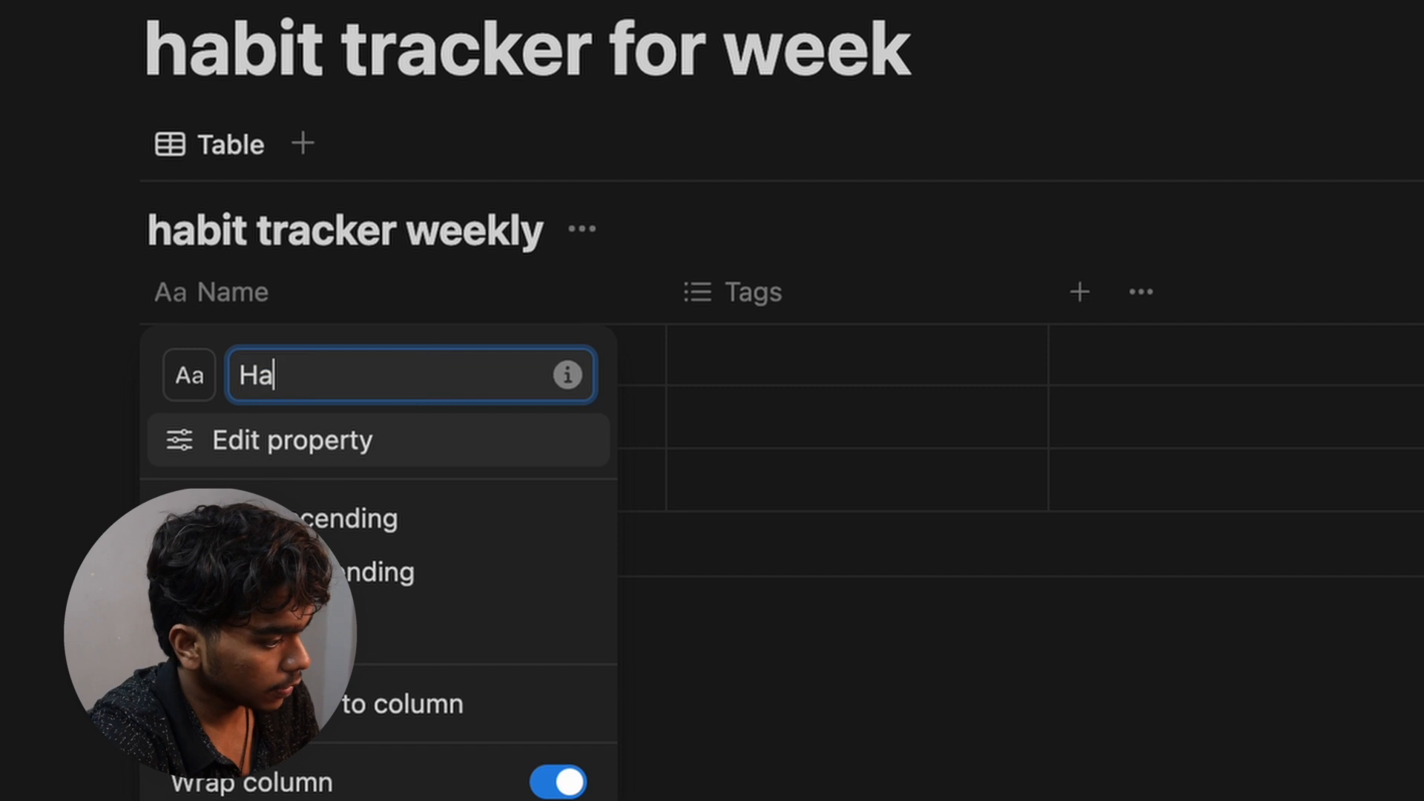
{"action": "type", "text": "bits"}
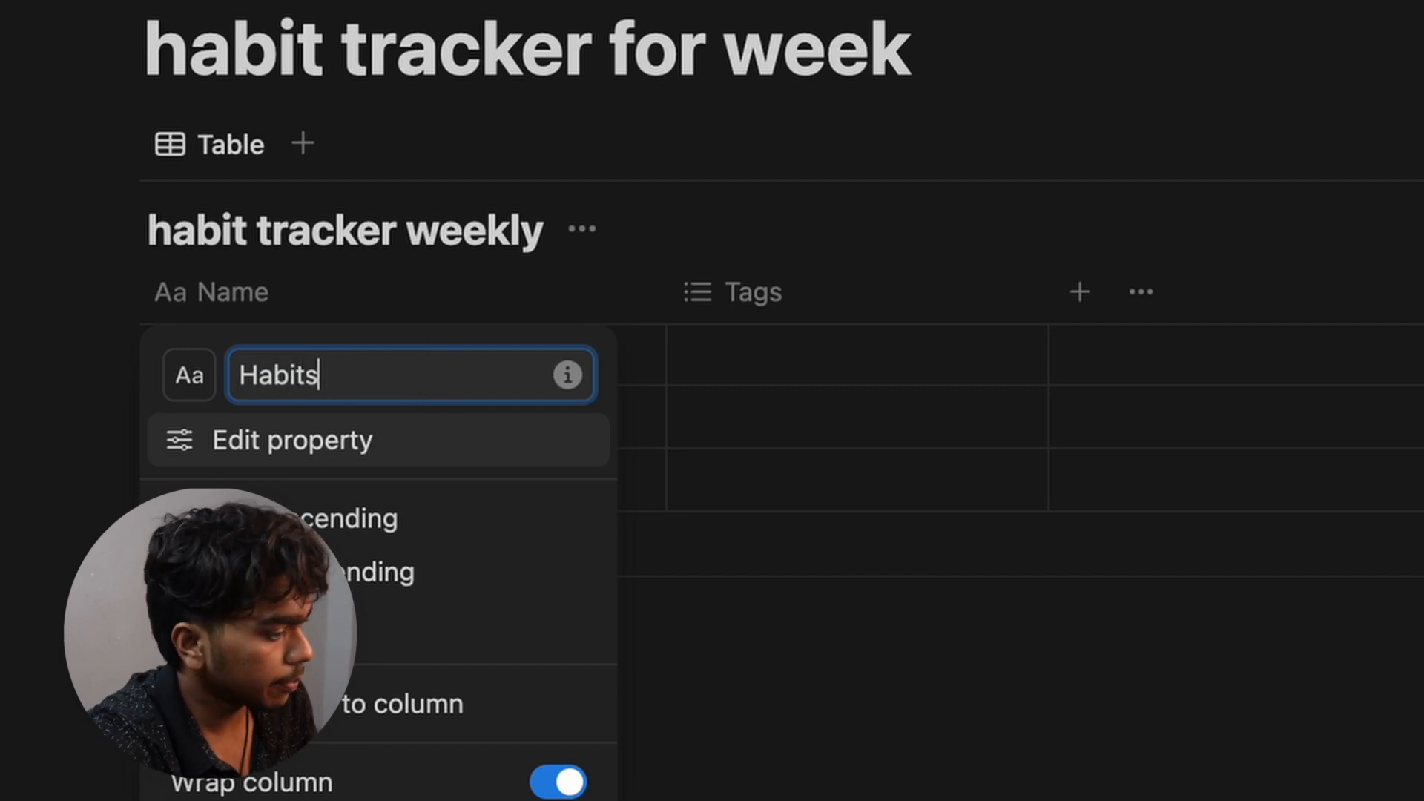
{"action": "left_click", "coordinate": [190, 324]}
Step: Give the Habits column the circular arrow icon and make the column slightly narrower
{"action": "left_click", "coordinate": [178, 313]}
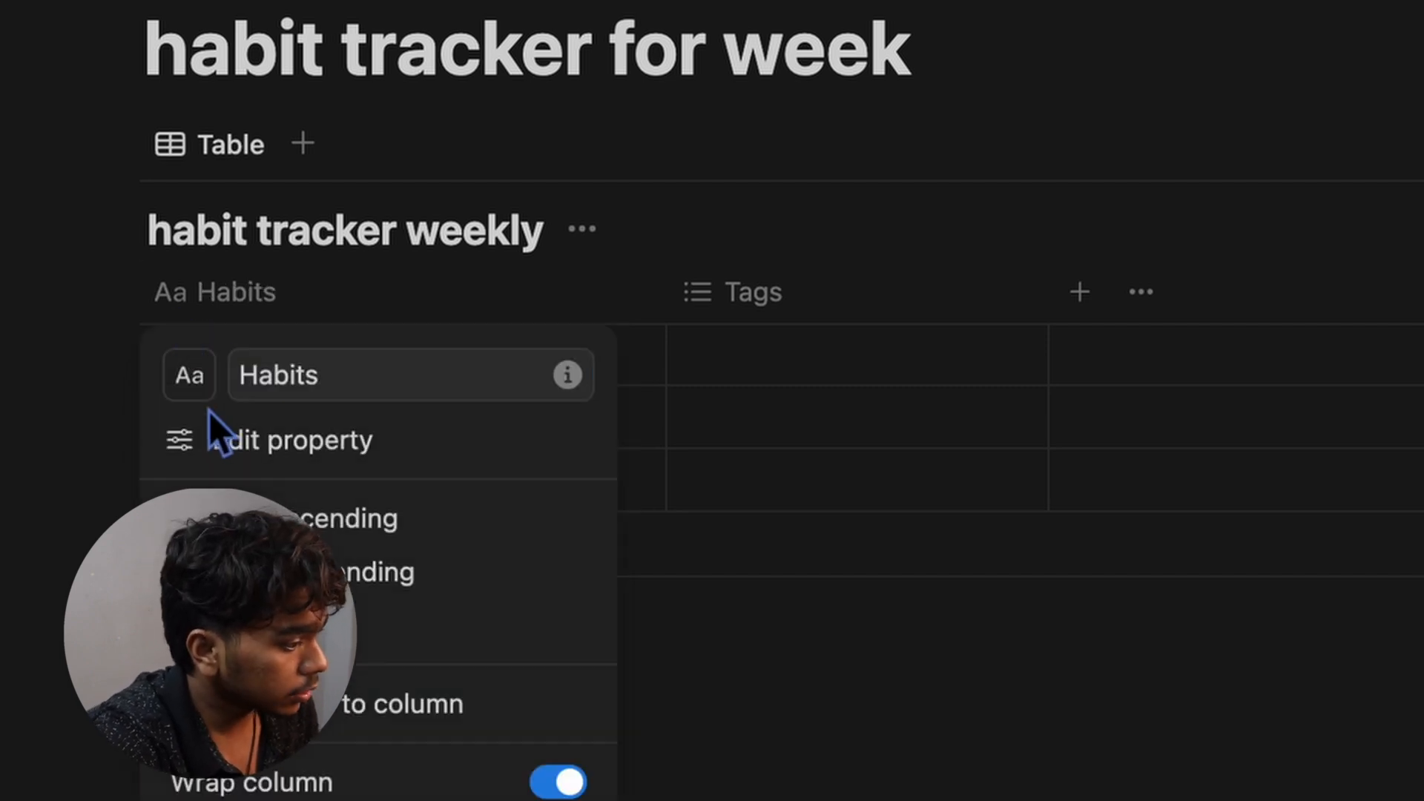
{"action": "left_click", "coordinate": [187, 377]}
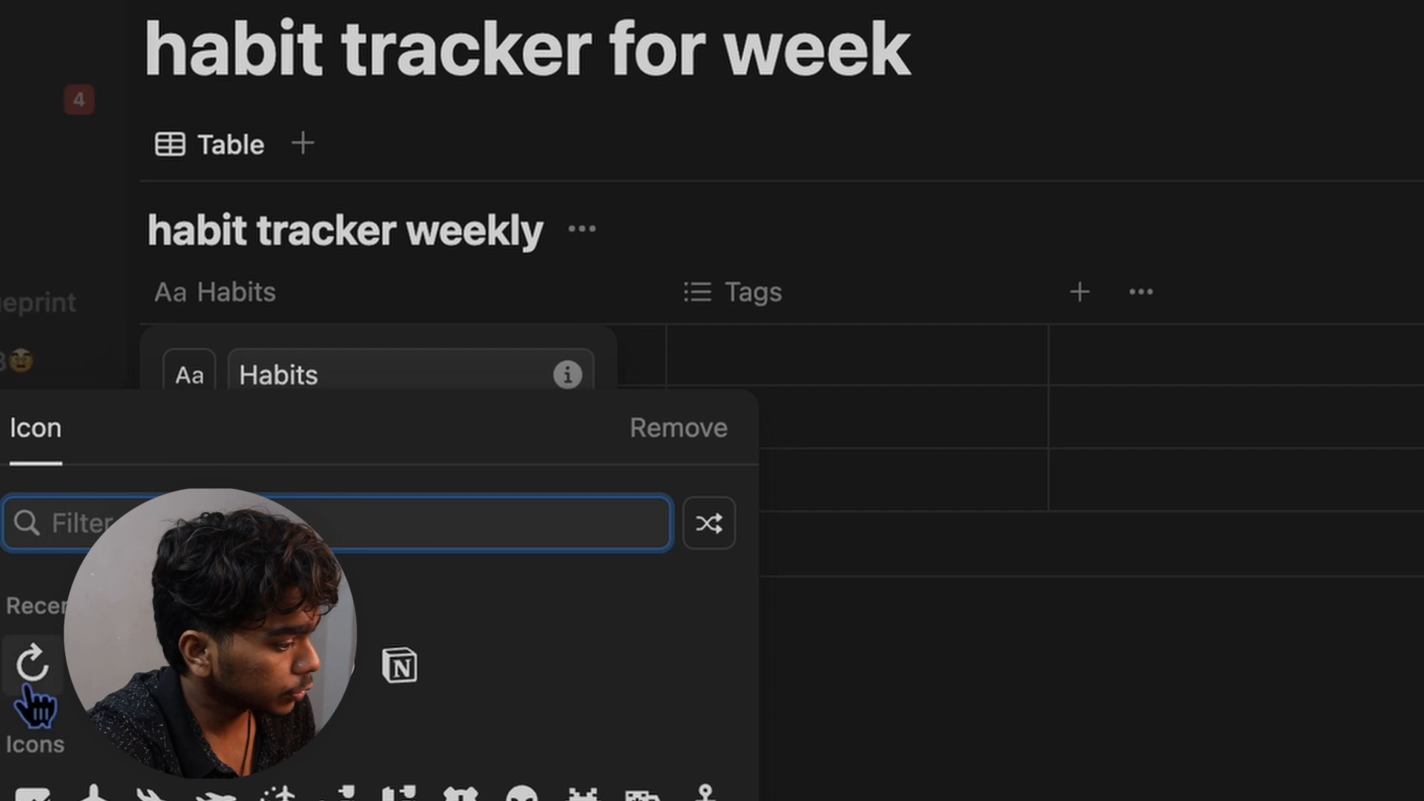
{"action": "left_click", "coordinate": [32, 664]}
{"action": "left_click", "coordinate": [998, 671]}
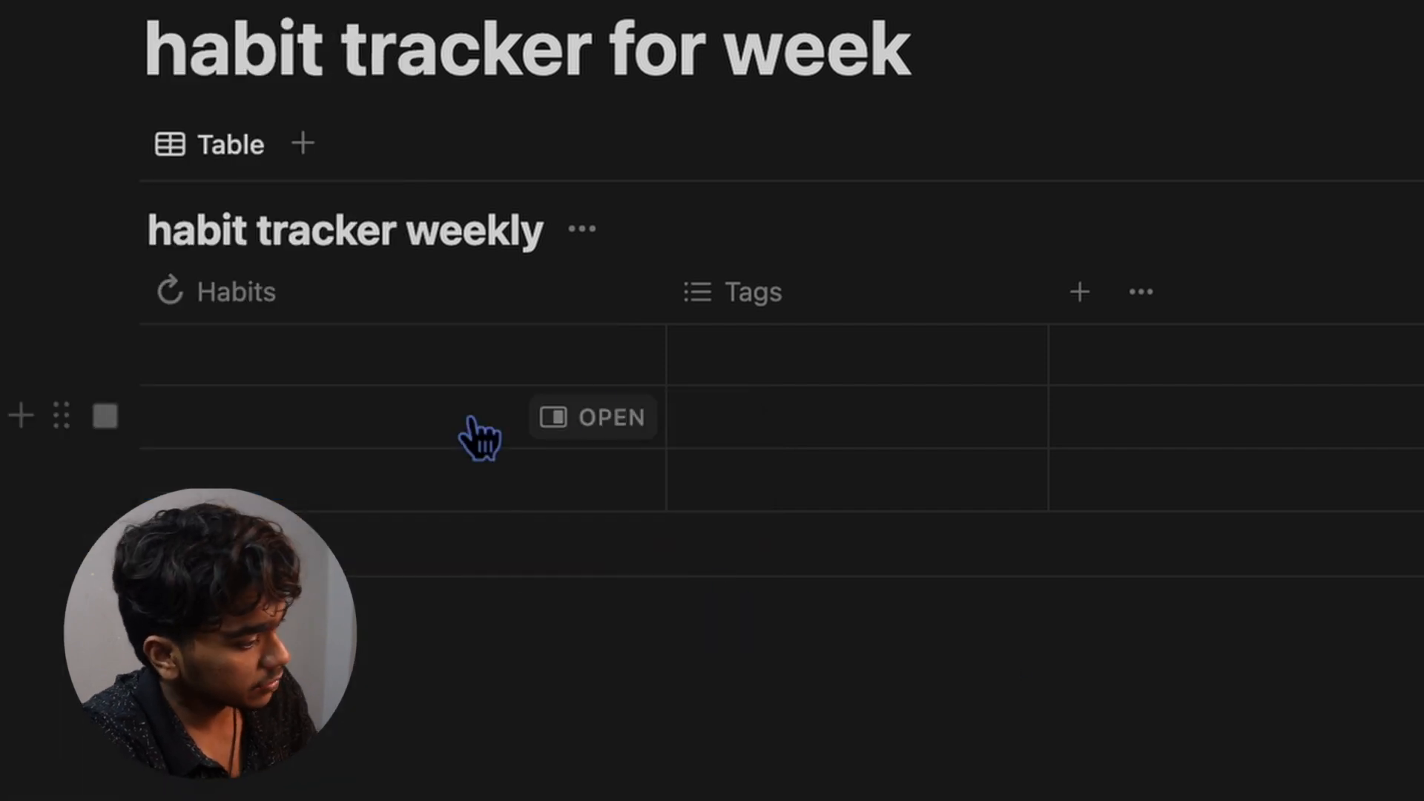
{"action": "left_click_drag", "start_coordinate": [666, 297], "coordinate": [575, 295]}
Step: Rename the Tags column to "Type"
{"action": "left_click", "coordinate": [677, 315]}
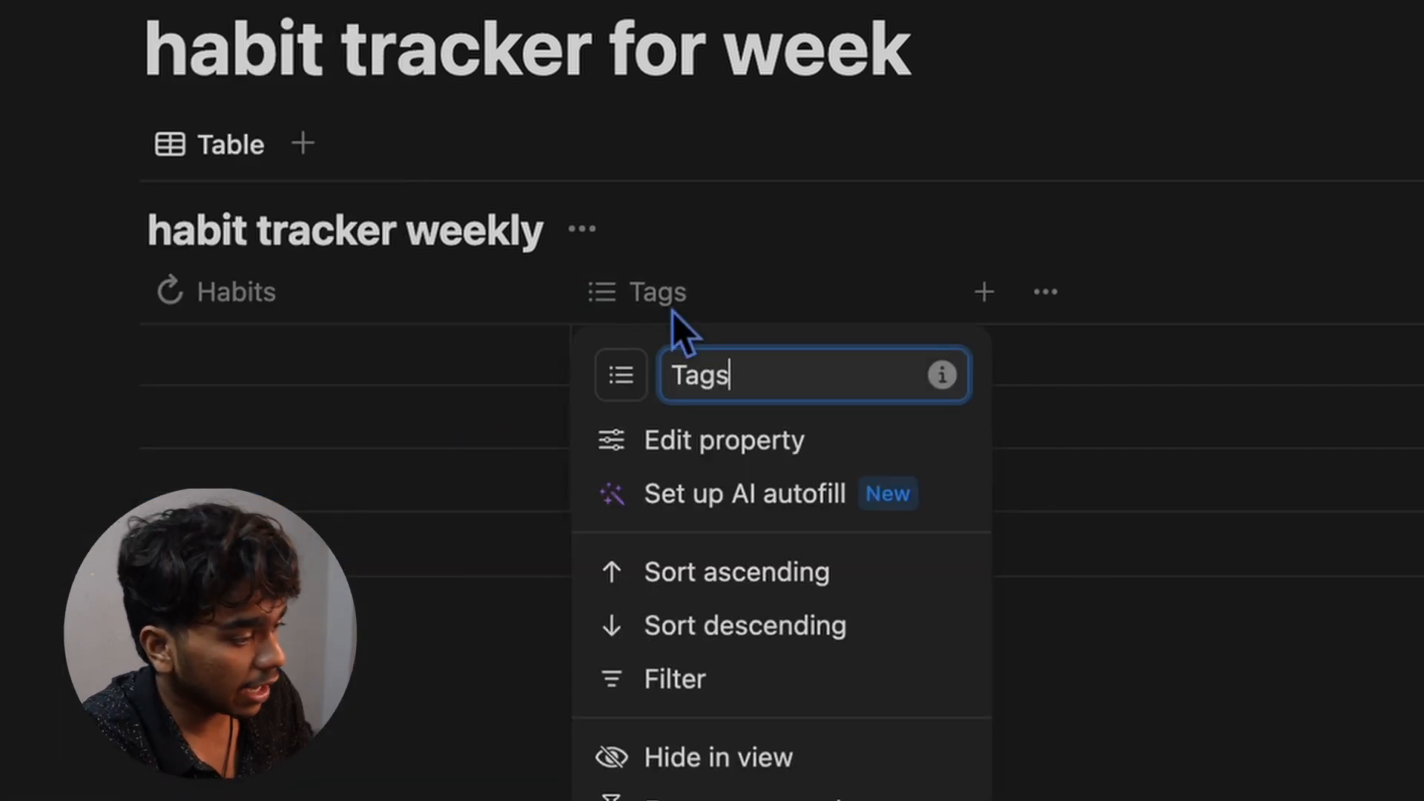
{"action": "double_click", "coordinate": [729, 378]}
{"action": "type", "text": "ty"}
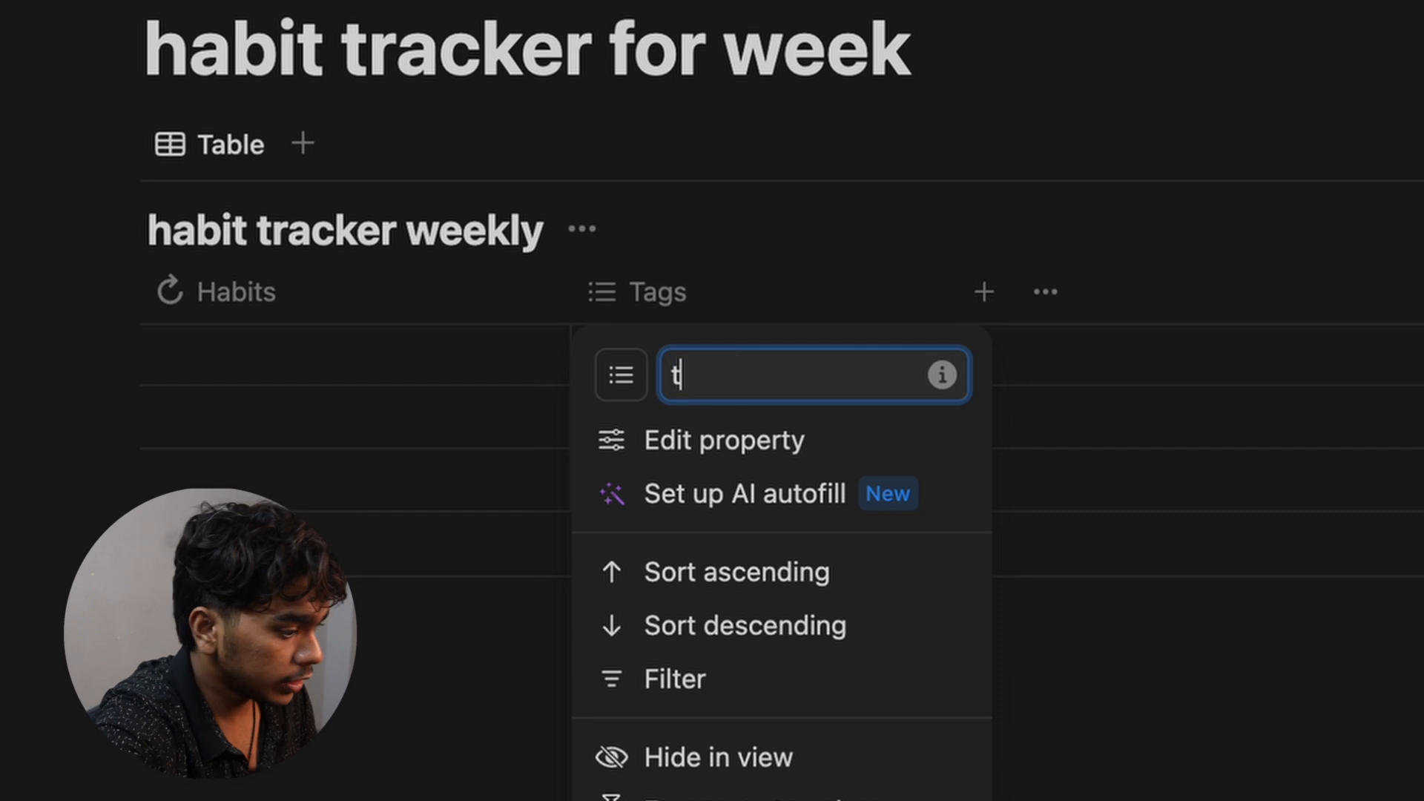
{"action": "key", "text": "BackSpace"}
{"action": "key", "text": "BackSpace"}
{"action": "type", "text": "Type"}
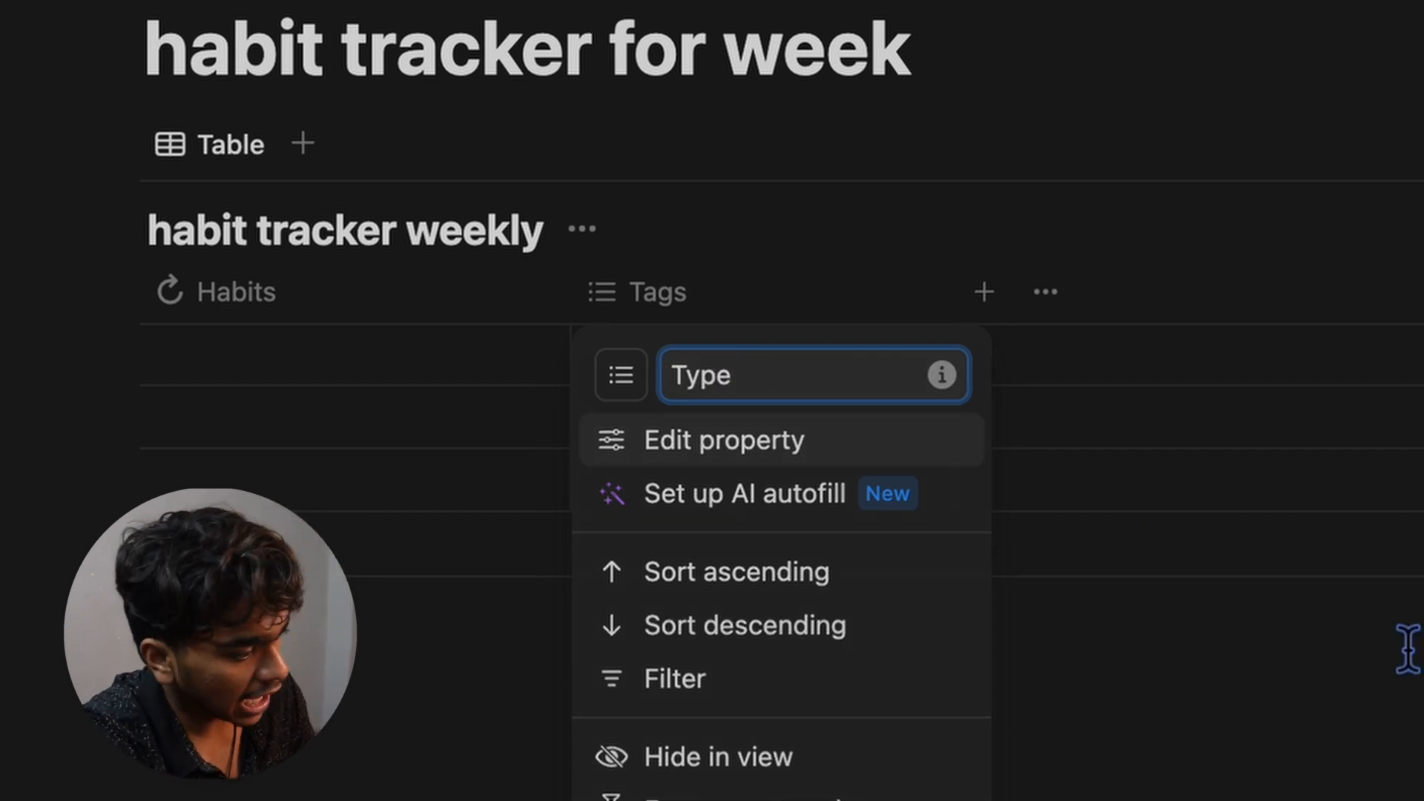
{"action": "key", "text": "Return"}
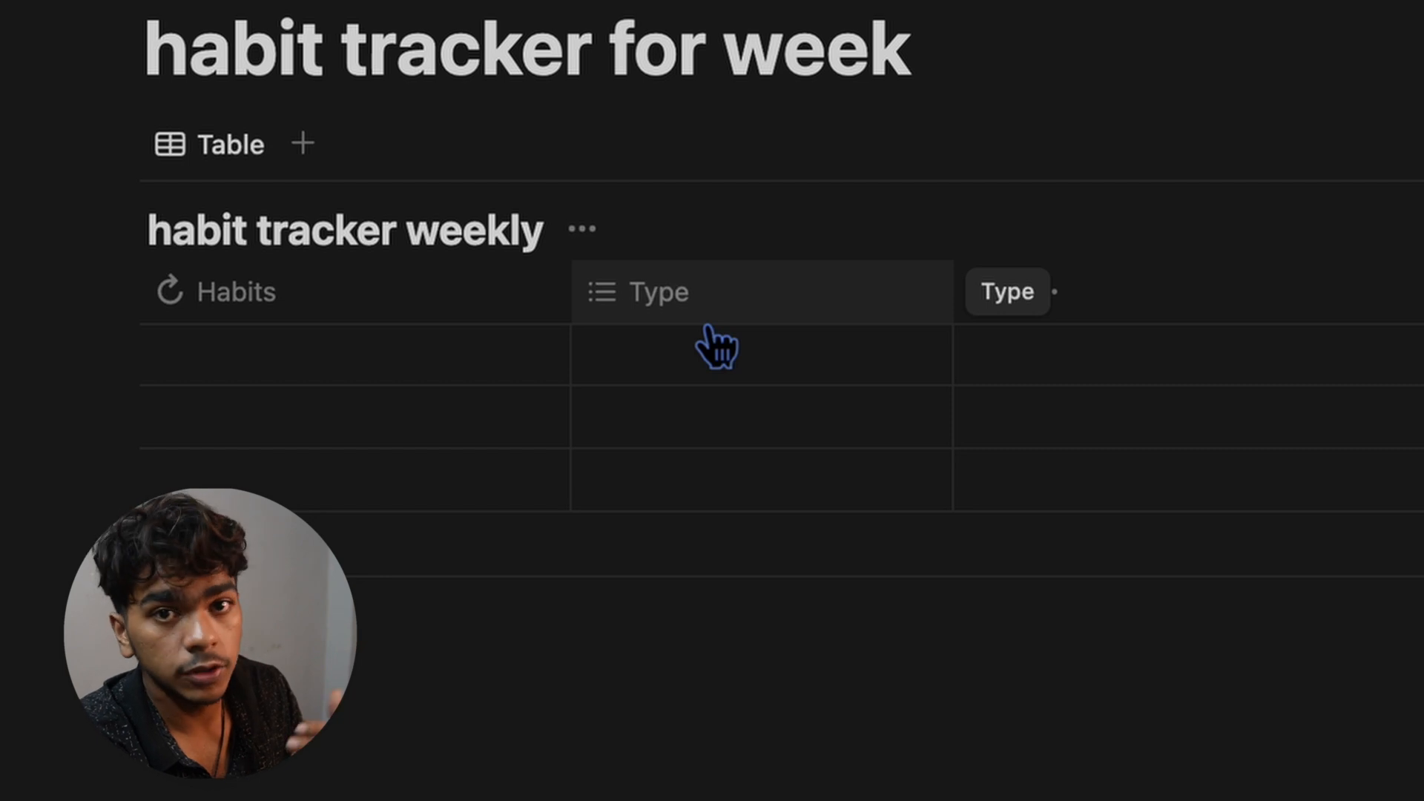
Step: Add the option "health" to the Type multi-select property
{"action": "left_click", "coordinate": [760, 320]}
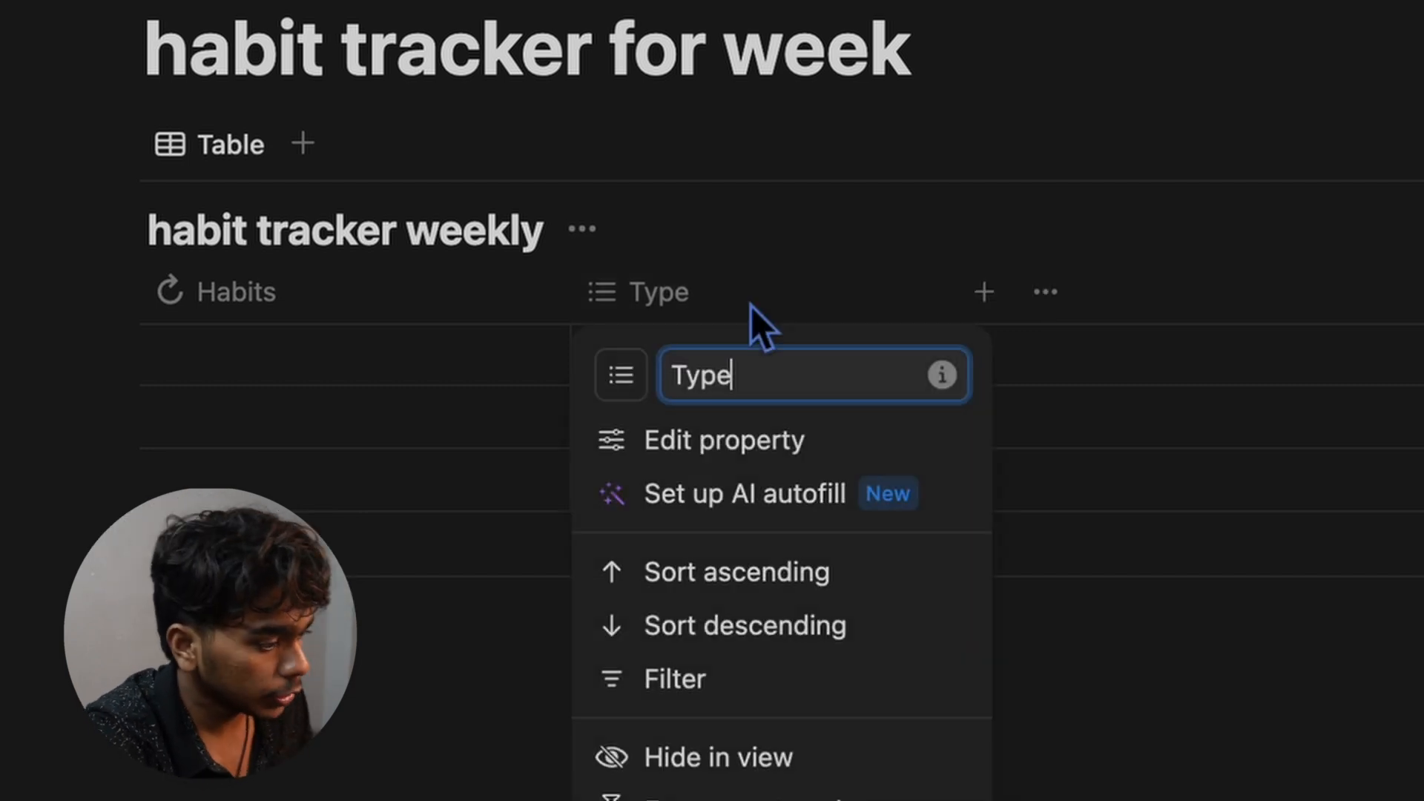
{"action": "left_click", "coordinate": [765, 460]}
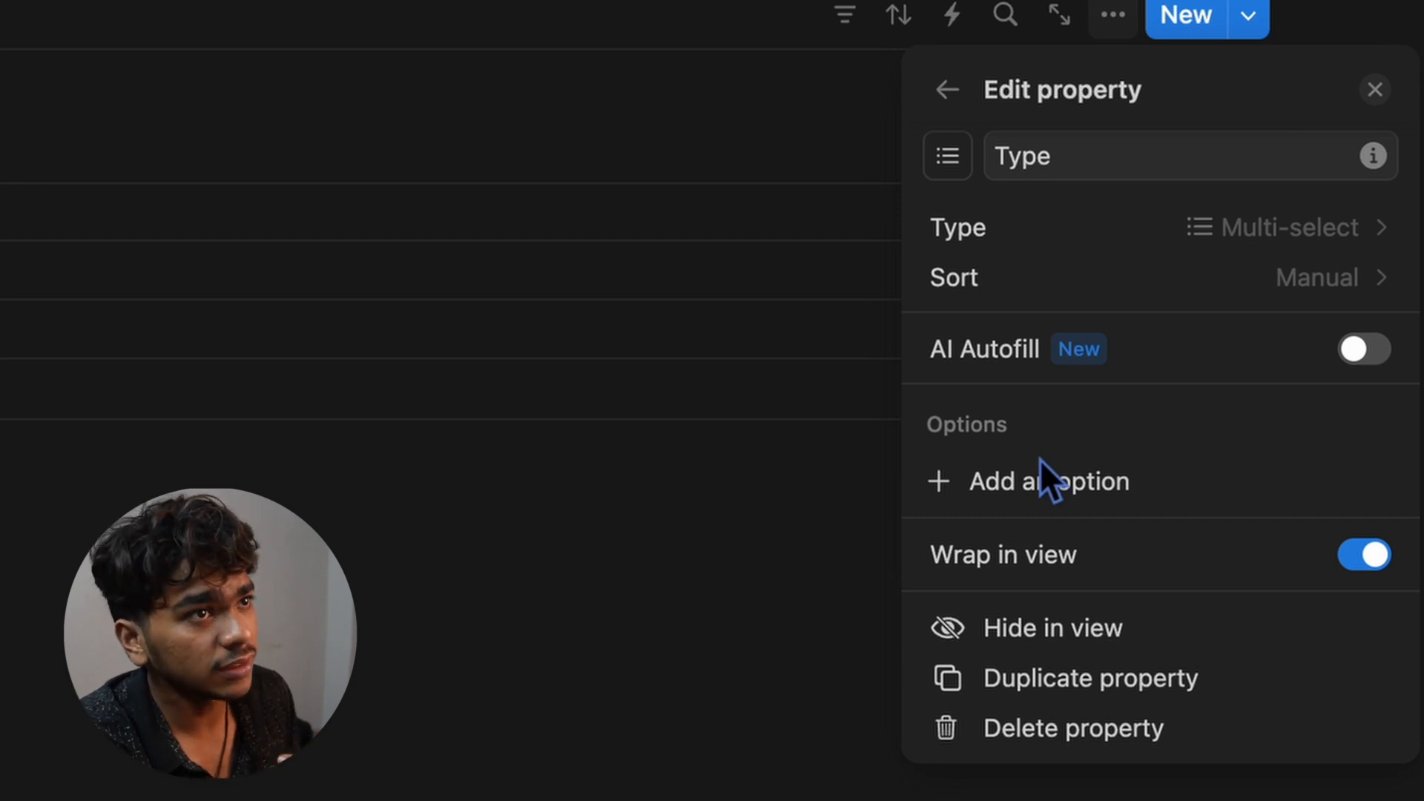
{"action": "left_click", "coordinate": [1050, 482]}
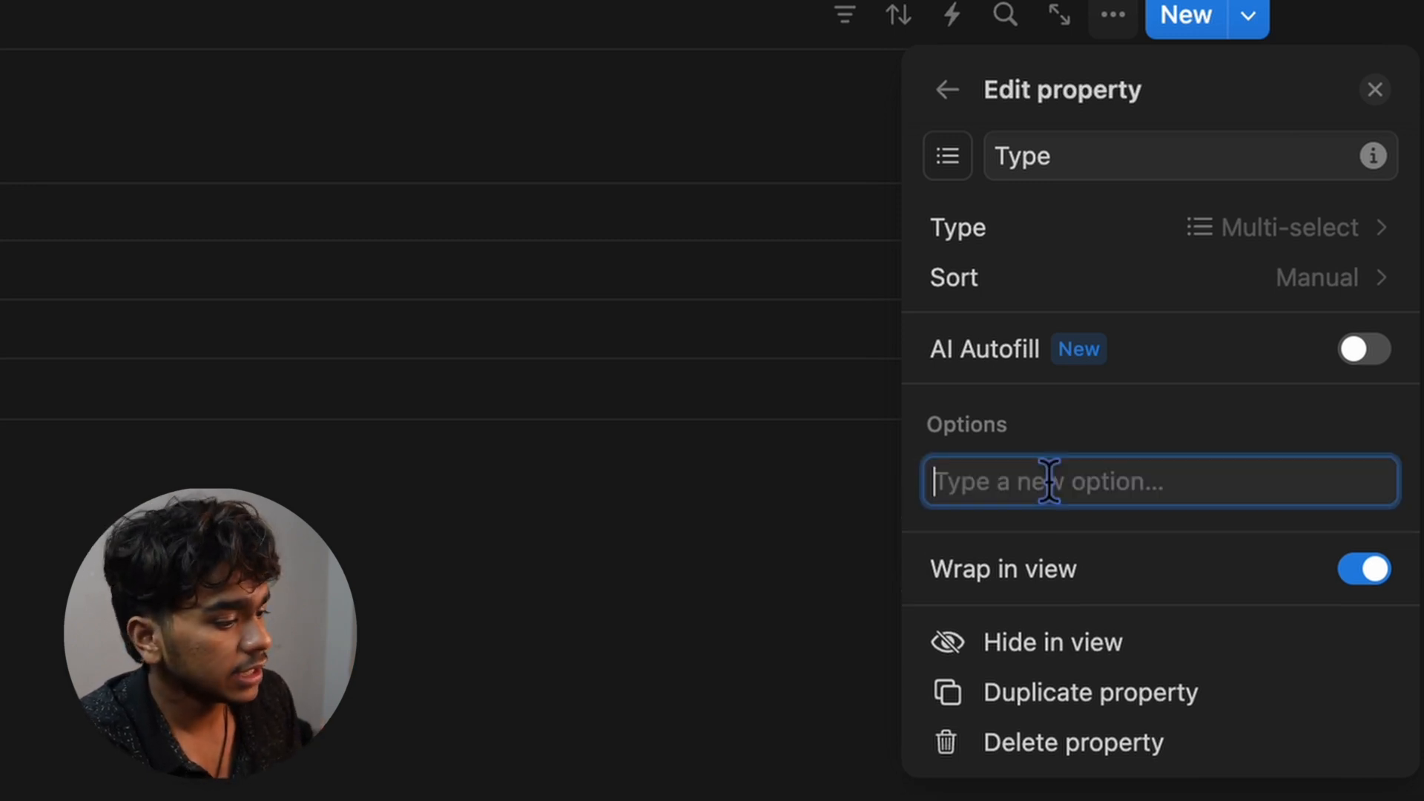
{"action": "type", "text": "hea"}
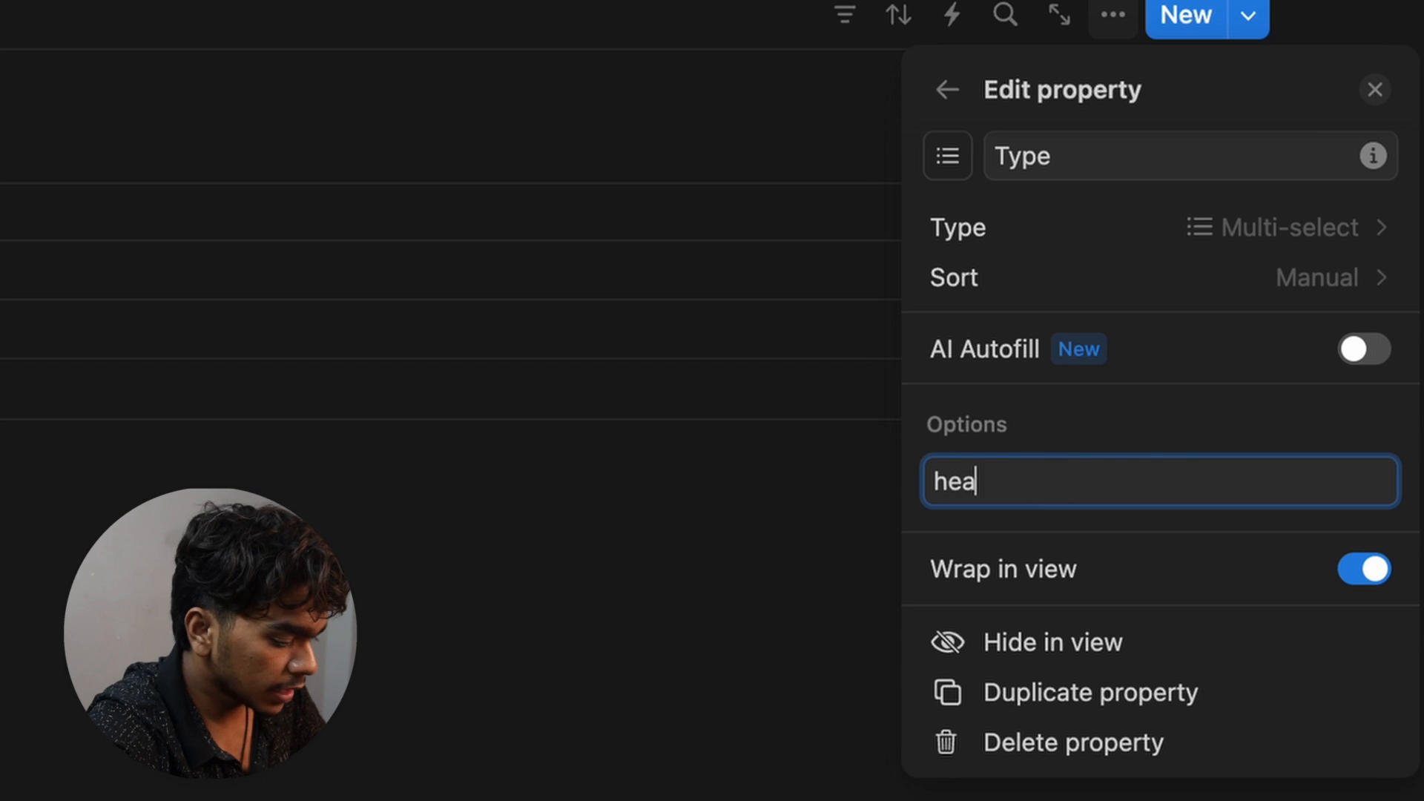
{"action": "type", "text": "lth"}
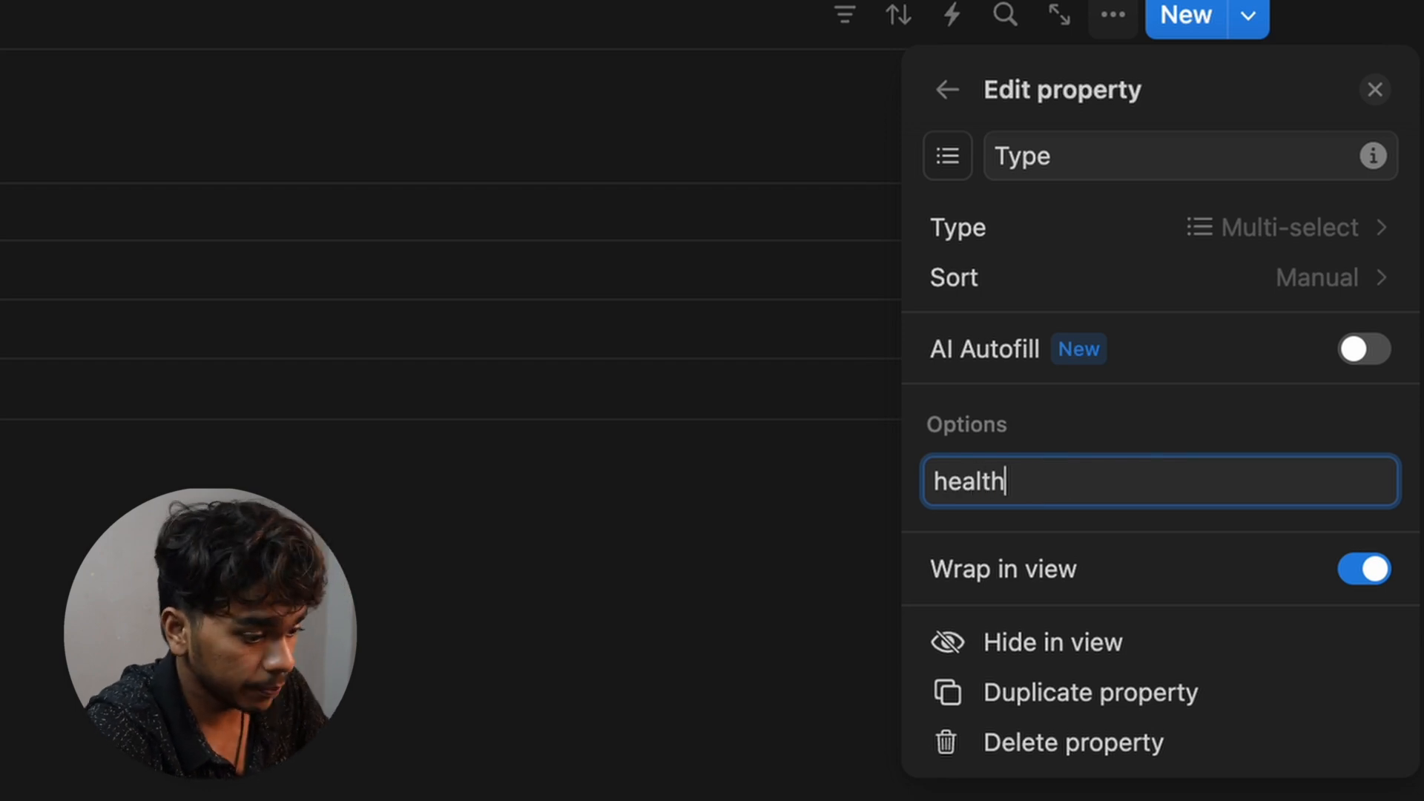
{"action": "key", "text": "Return"}
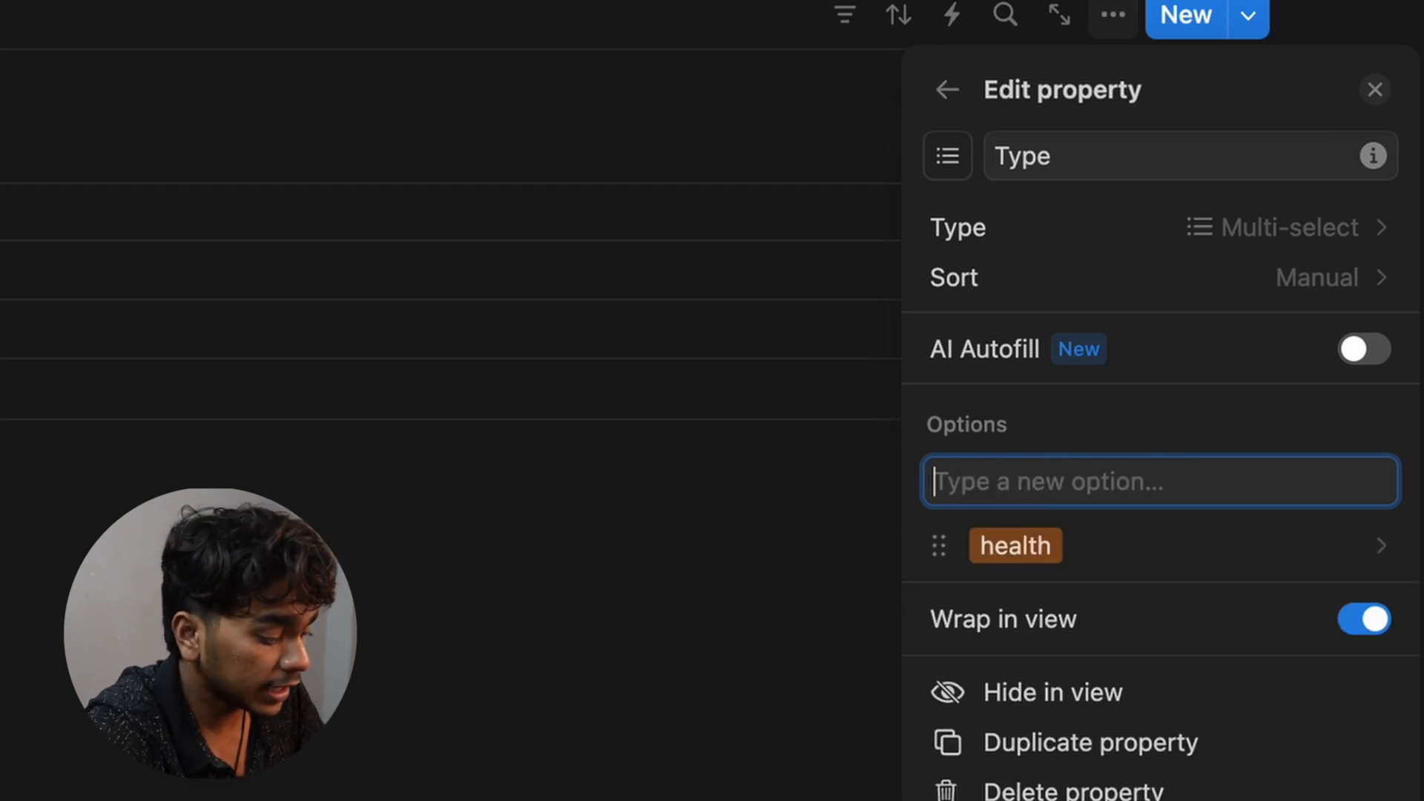
Step: Add the options "side hustle" and "fianance" to the Type multi-select property
{"action": "type", "text": "side hust"}
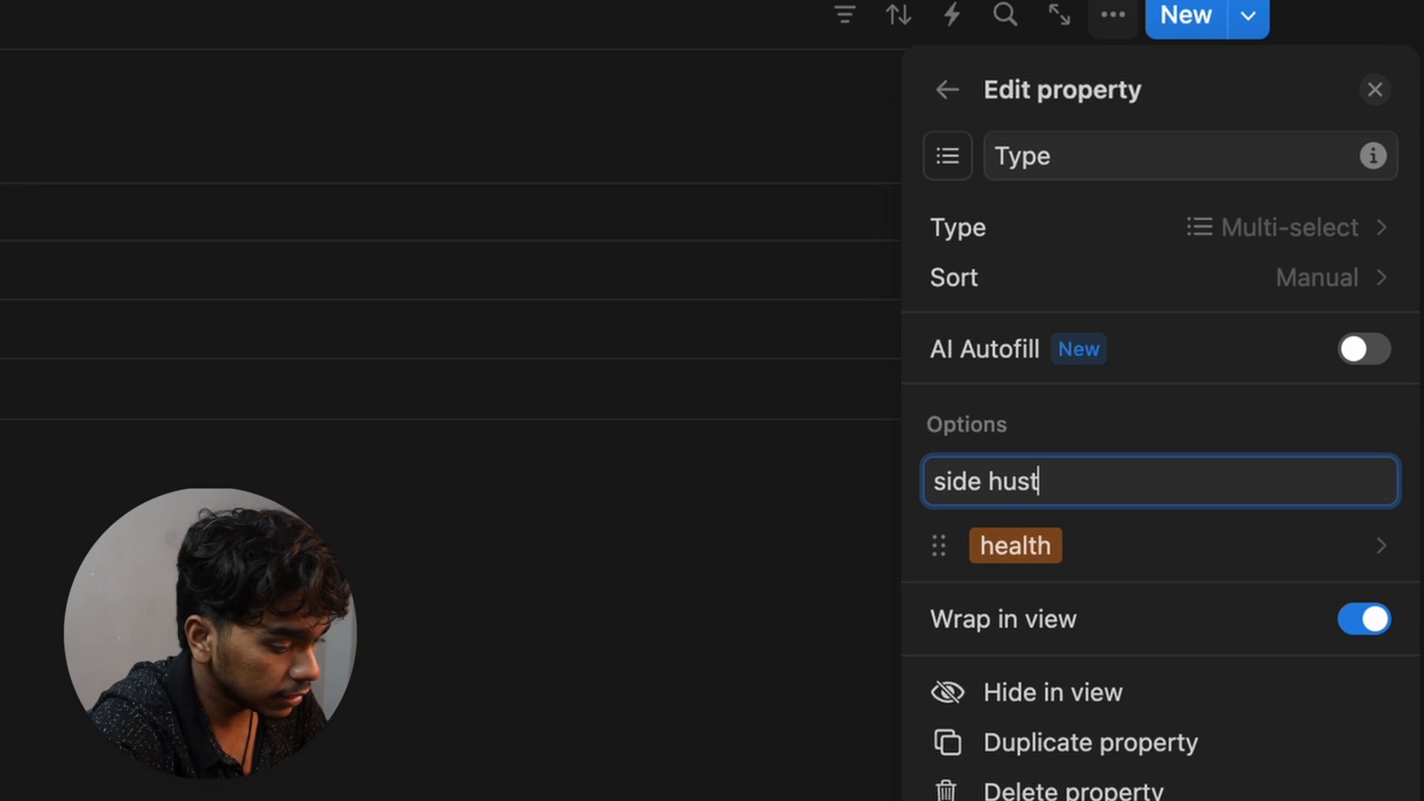
{"action": "type", "text": "le"}
{"action": "key", "text": "Return"}
{"action": "type", "text": "fiann"}
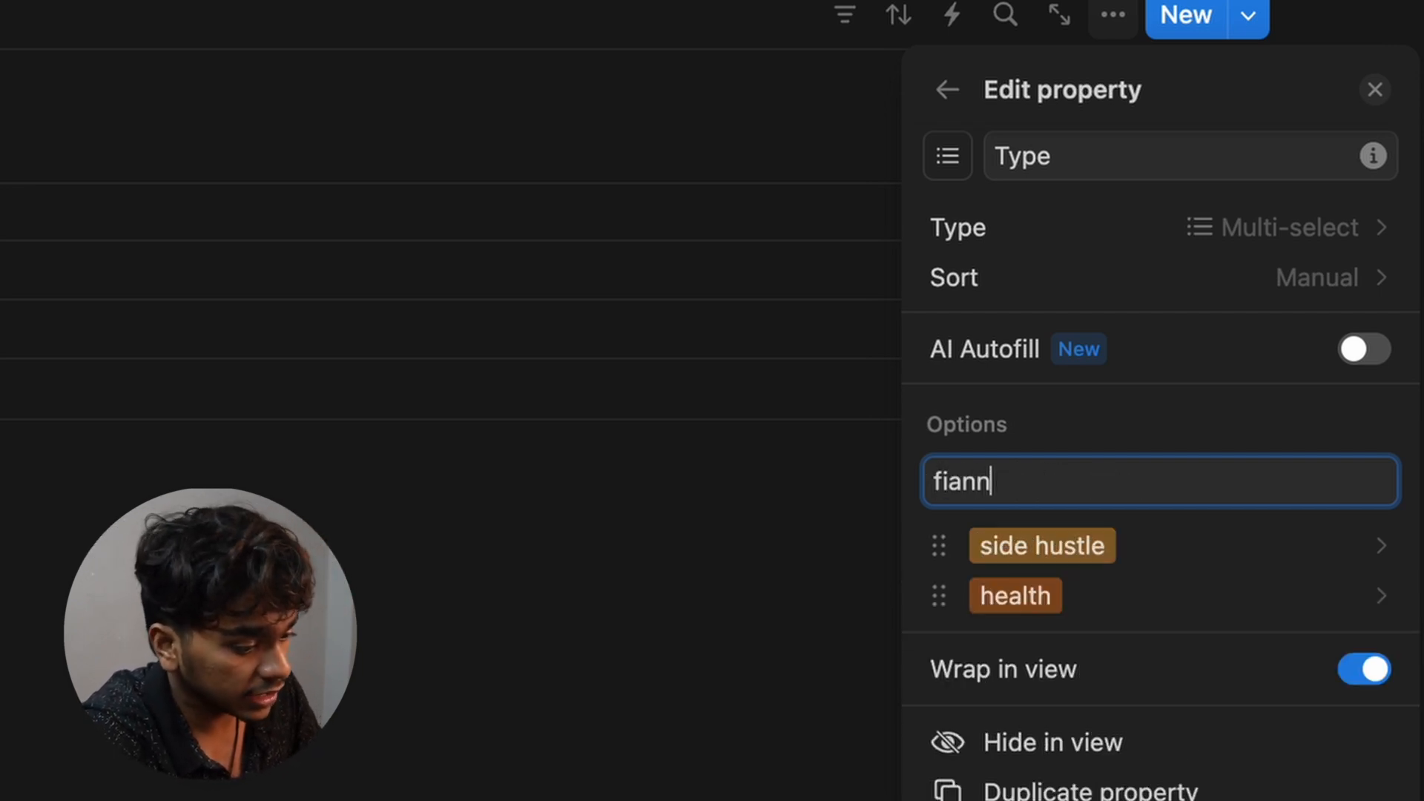
{"action": "key", "text": "BackSpace"}
{"action": "type", "text": "ance"}
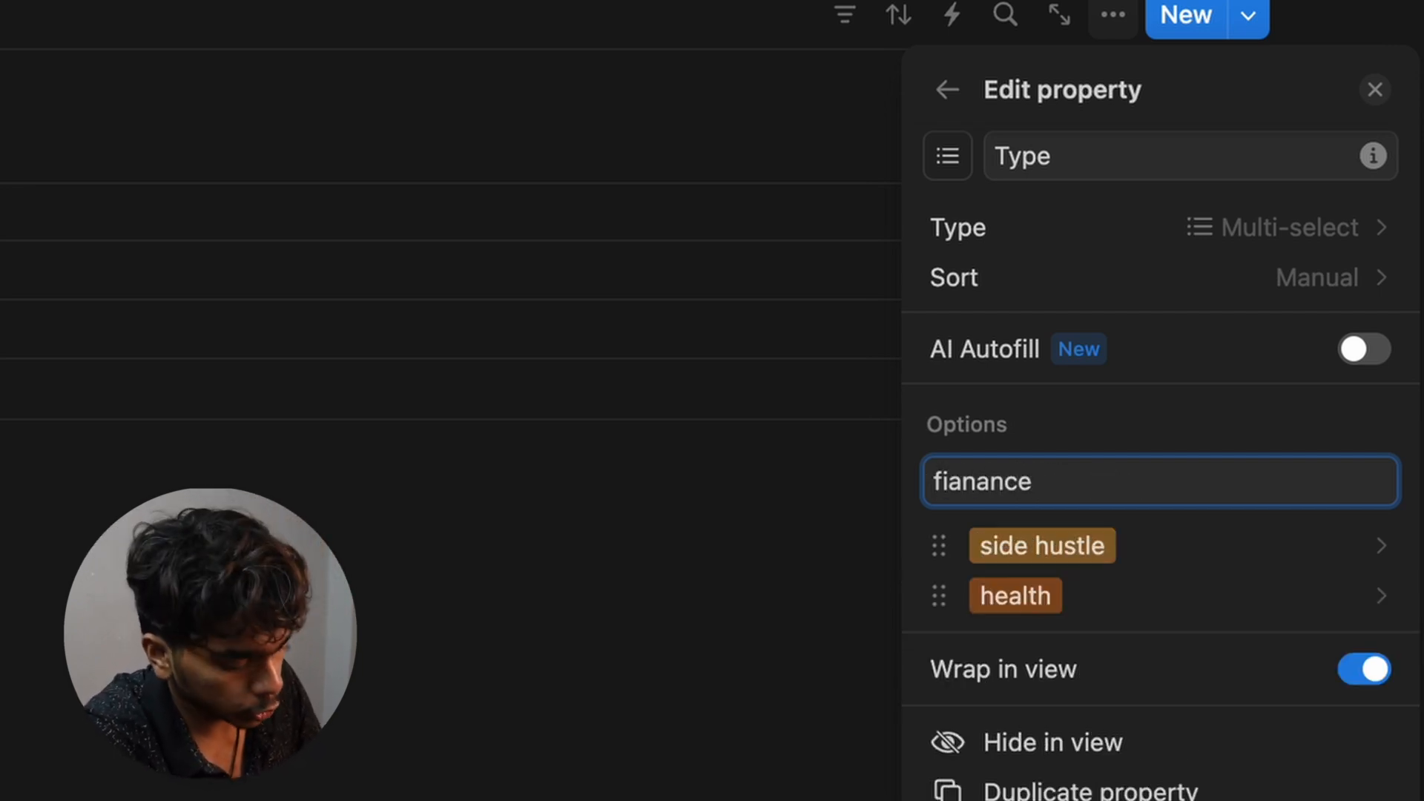
{"action": "key", "text": "Return"}
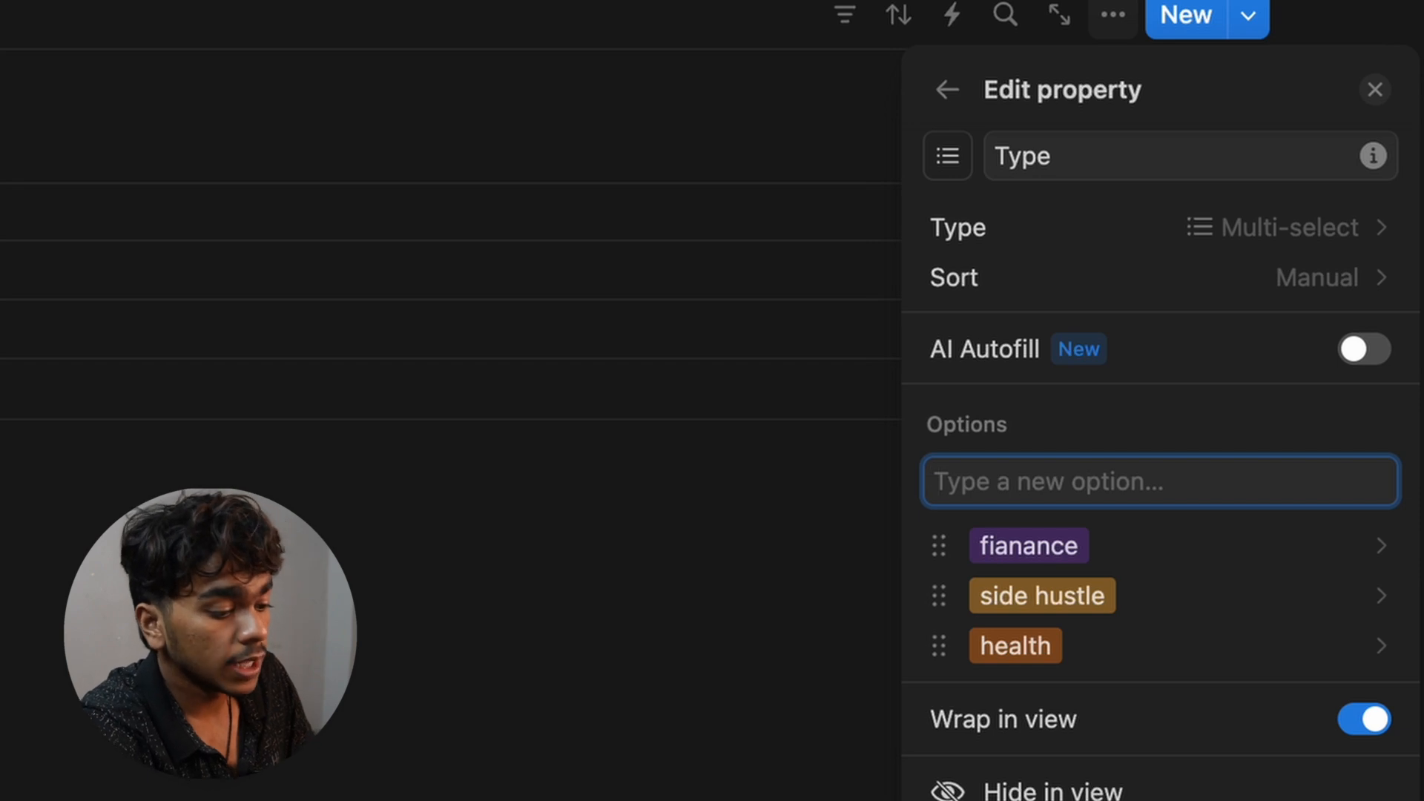
Step: Add the options "personal" and "education" to the Type property, and make the Type column narrower
{"action": "type", "text": "personal"}
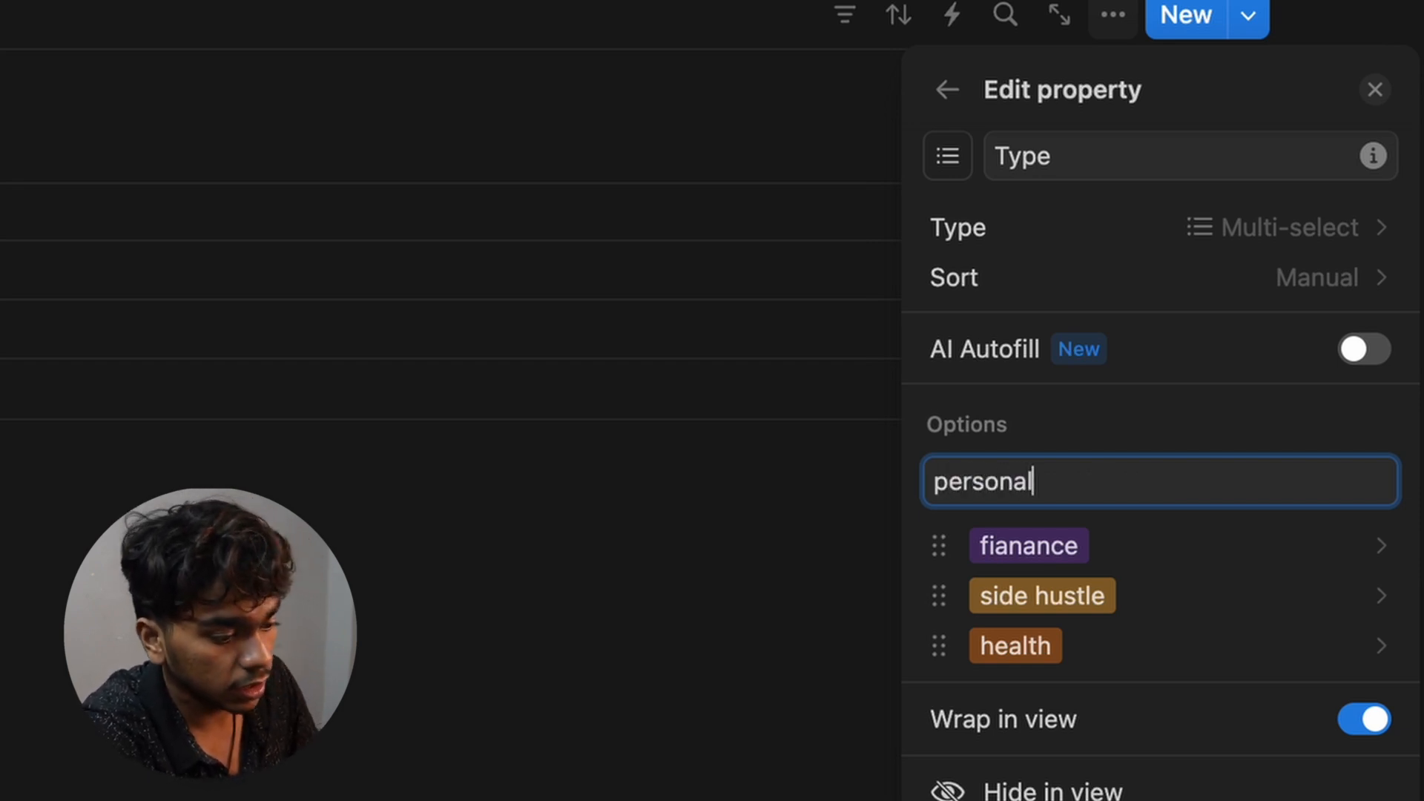
{"action": "key", "text": "Return"}
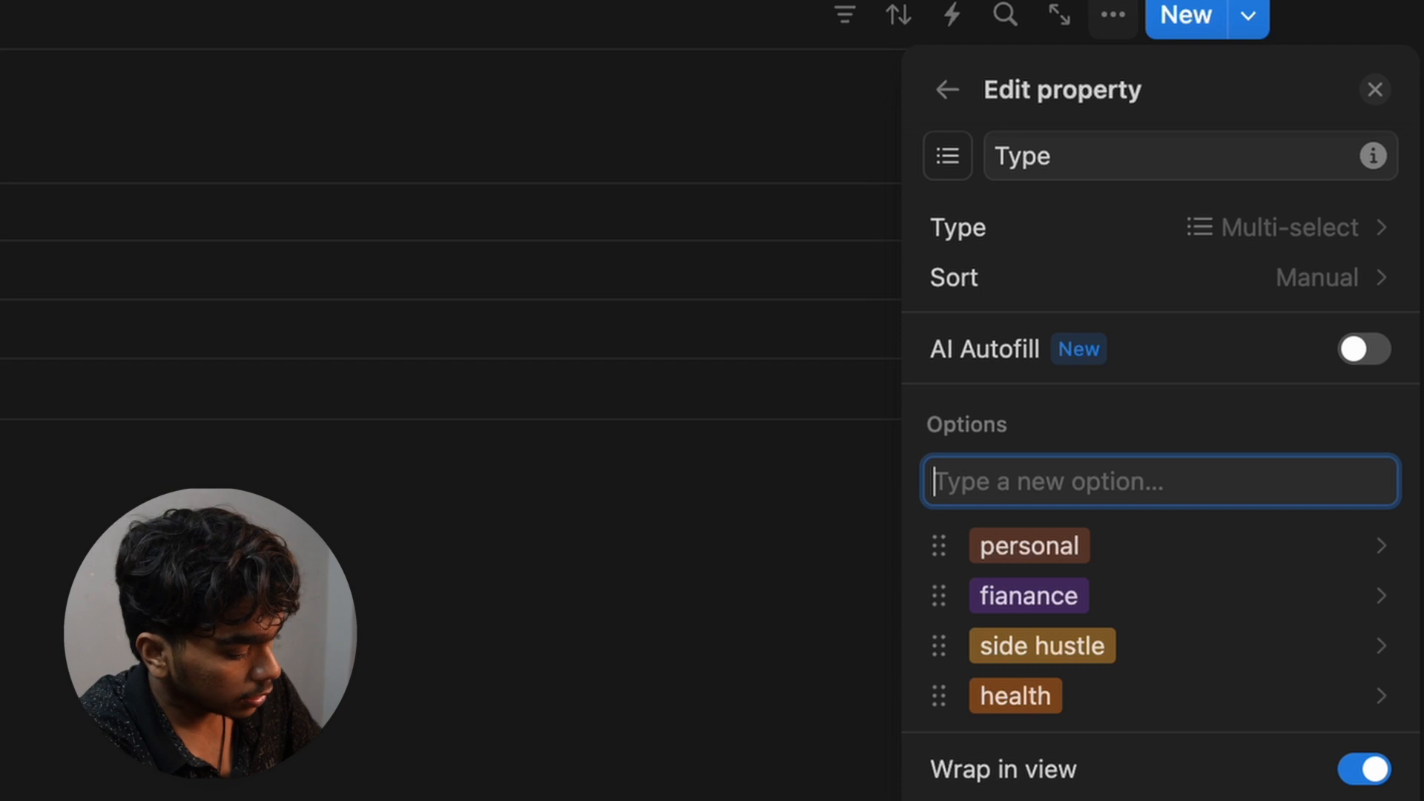
{"action": "type", "text": "educationa"}
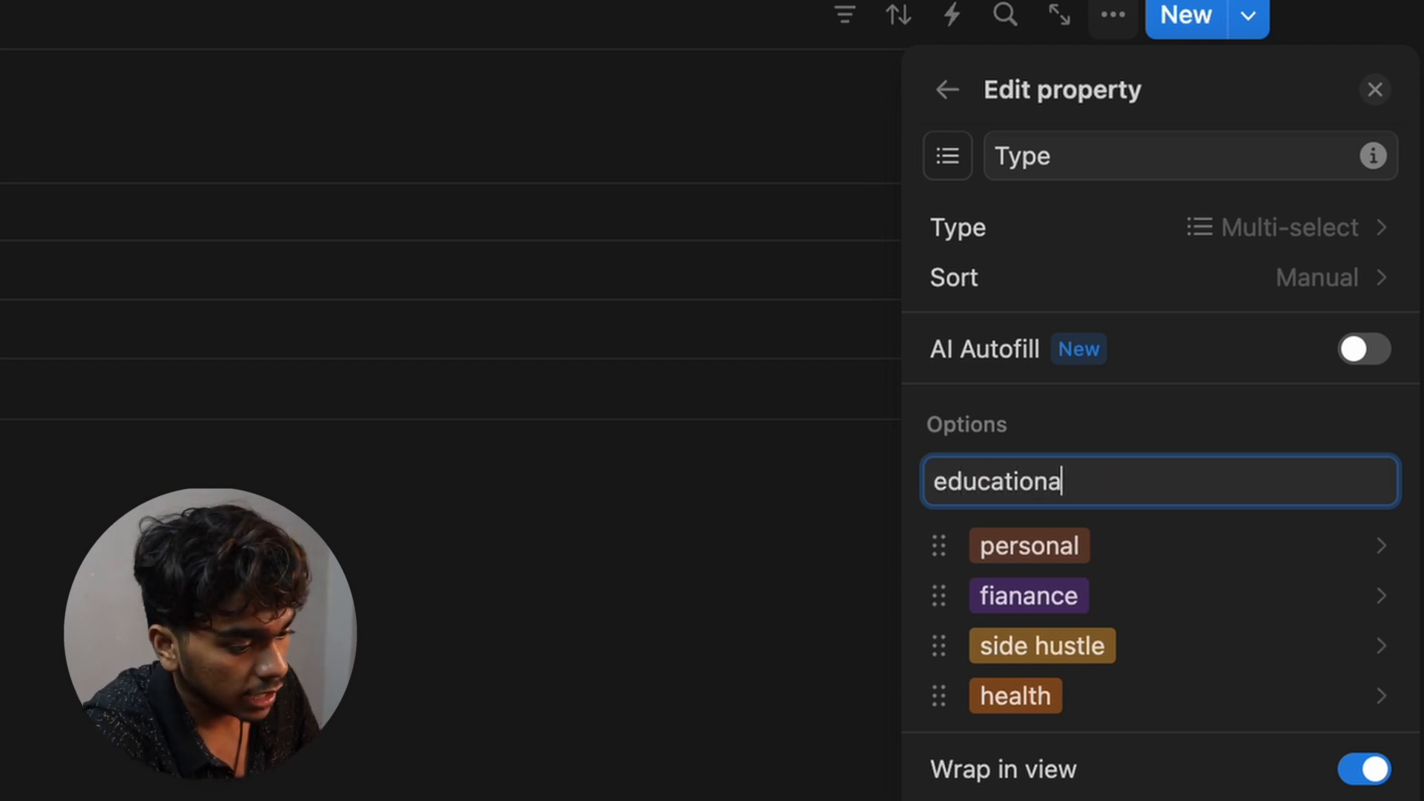
{"action": "key", "text": "BackSpace"}
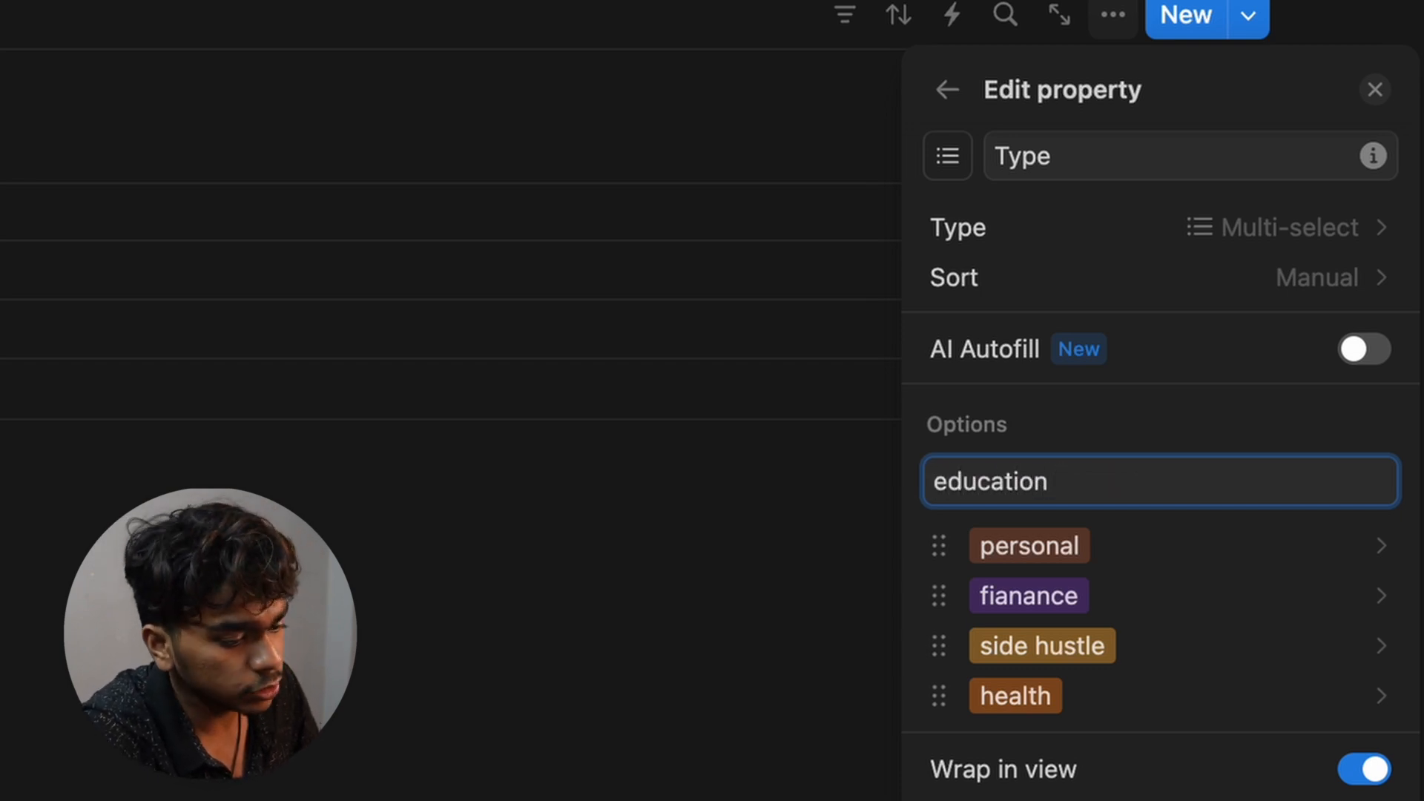
{"action": "key", "text": "Return"}
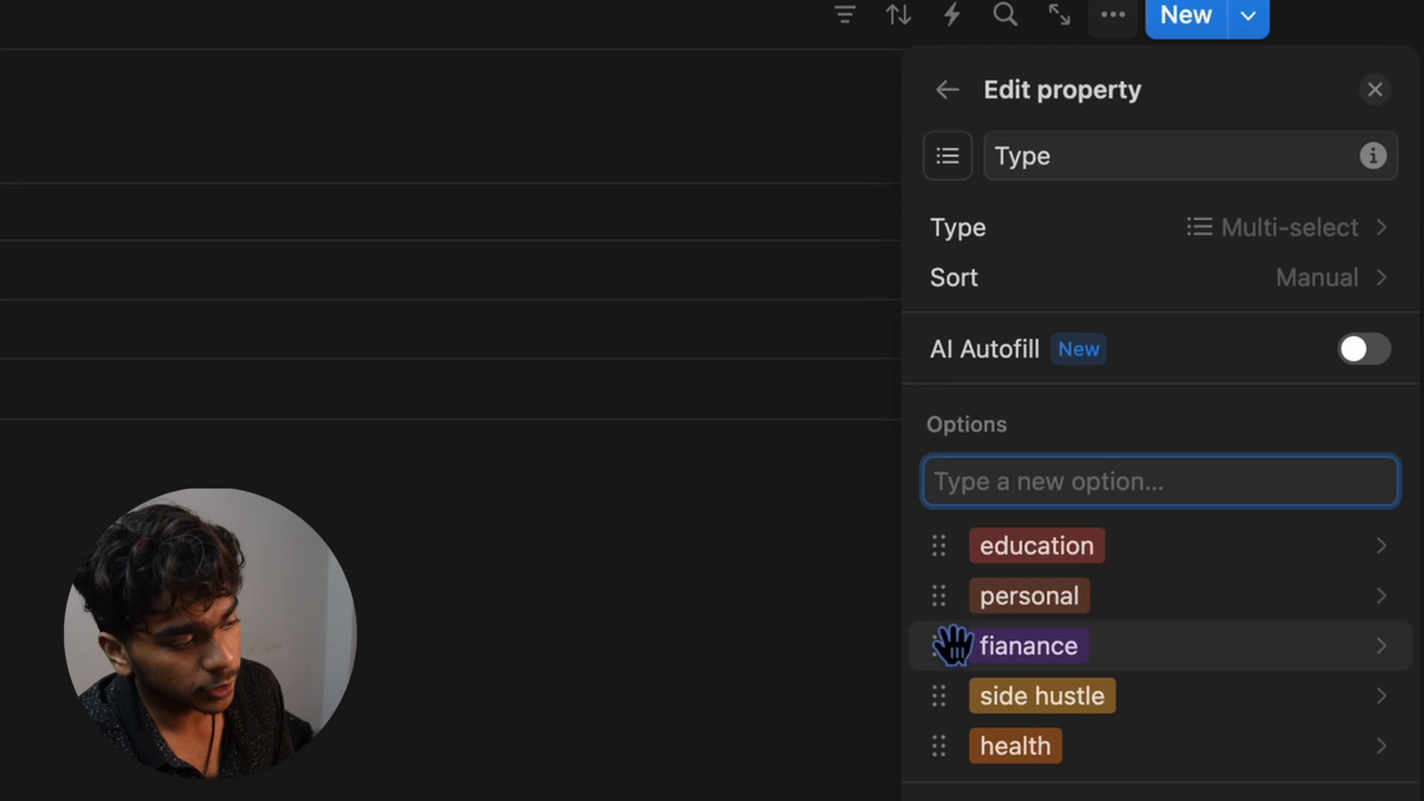
{"action": "left_click", "coordinate": [670, 631]}
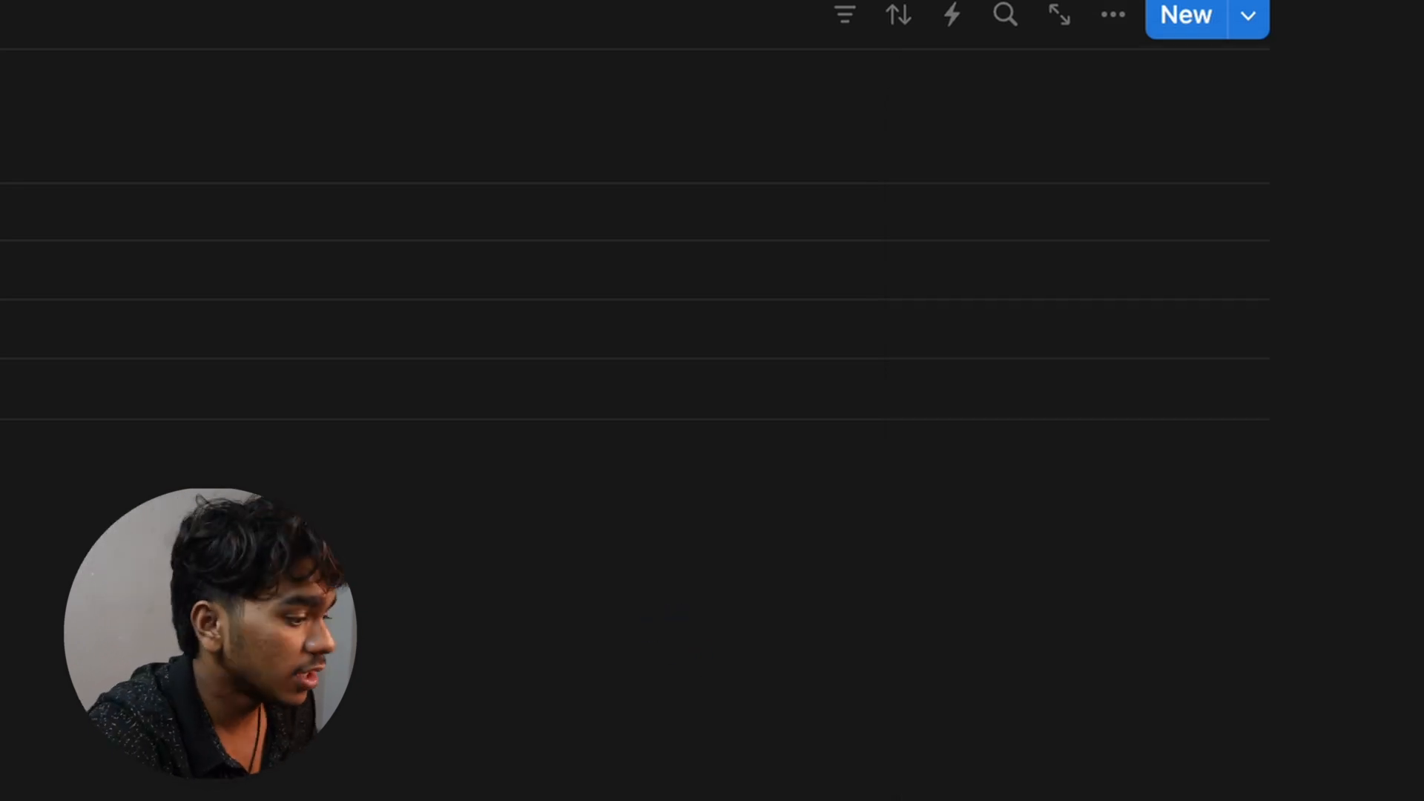
{"action": "left_click_drag", "start_coordinate": [493, 302], "coordinate": [428, 310]}
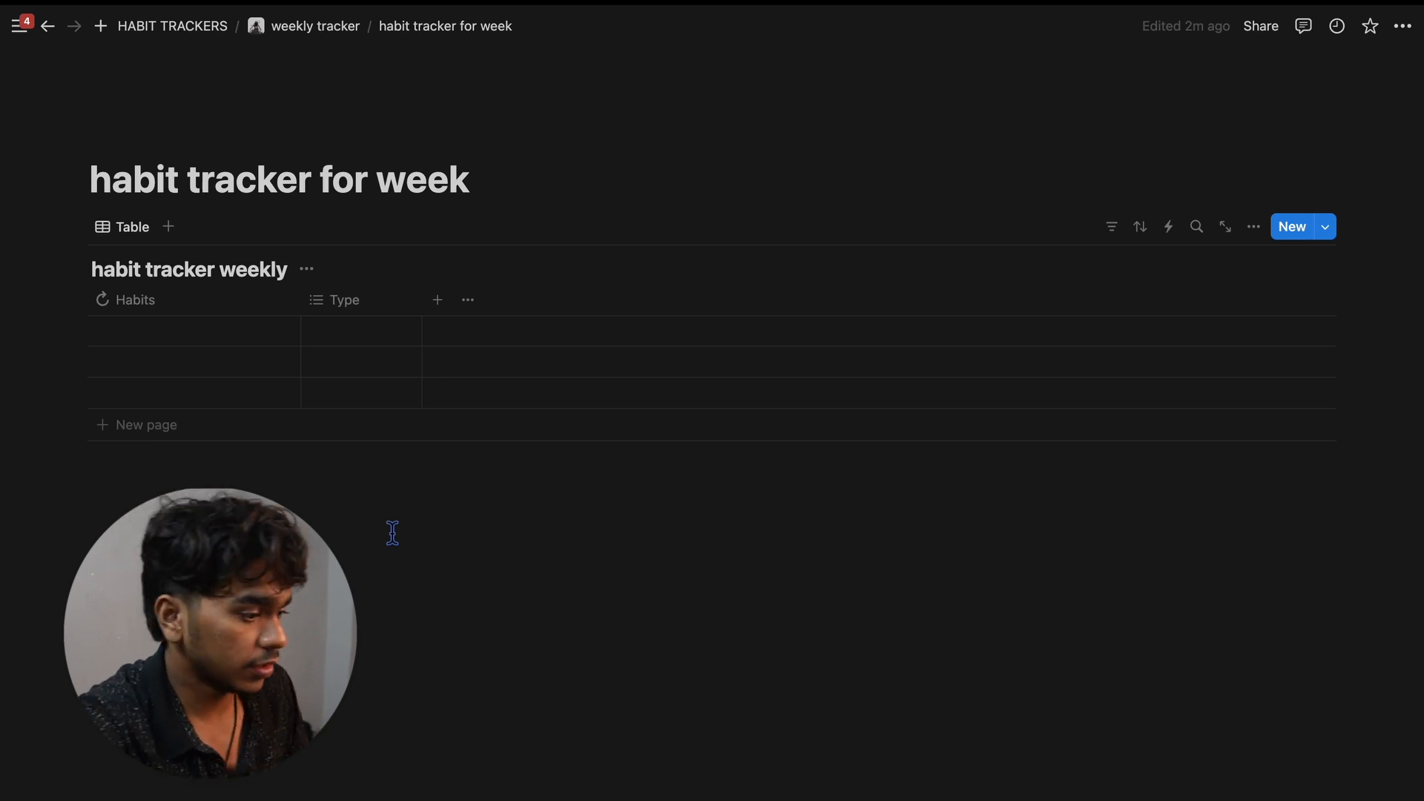
Step: Add a checkbox property named "Mon" after the Type column and shrink its column width
{"action": "left_click", "coordinate": [438, 299]}
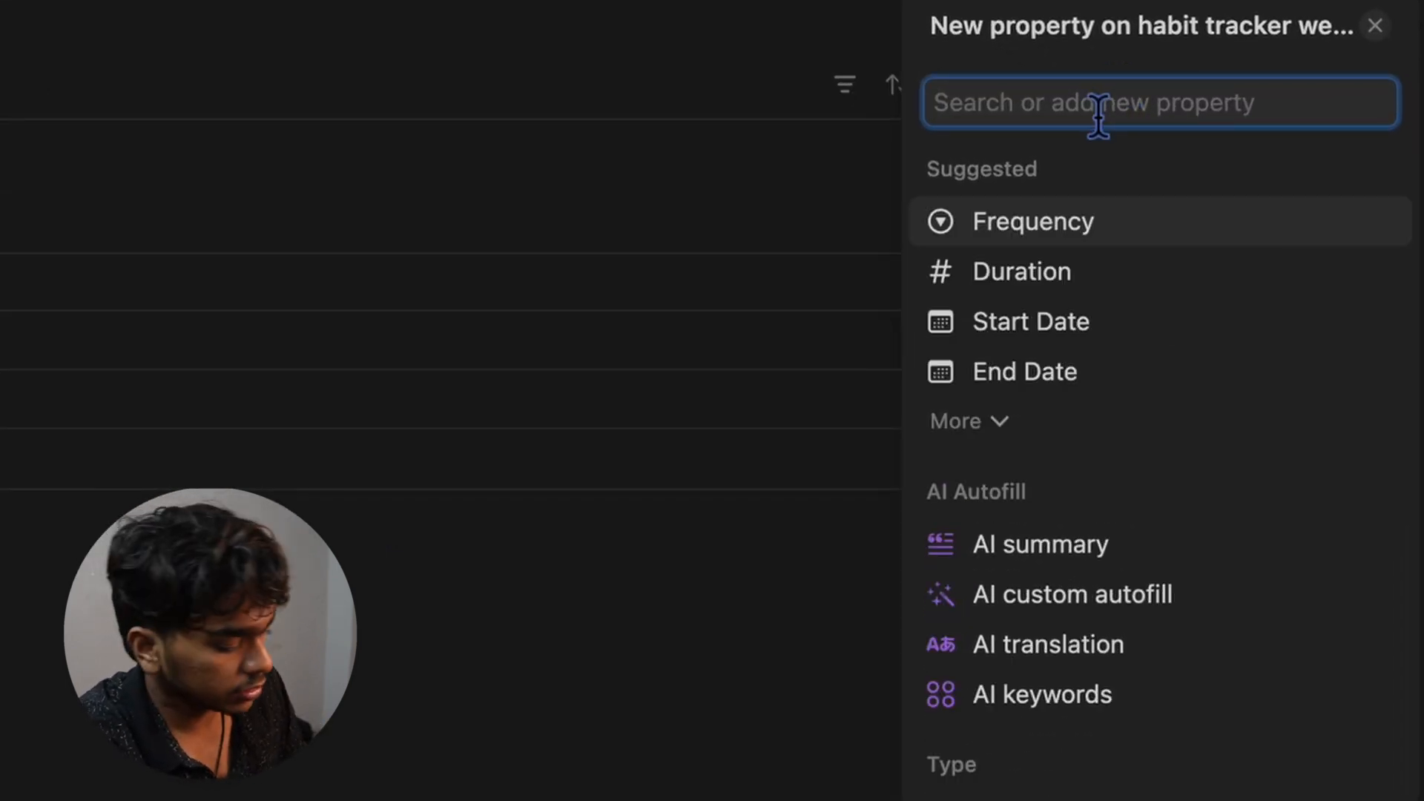
{"action": "type", "text": "chc"}
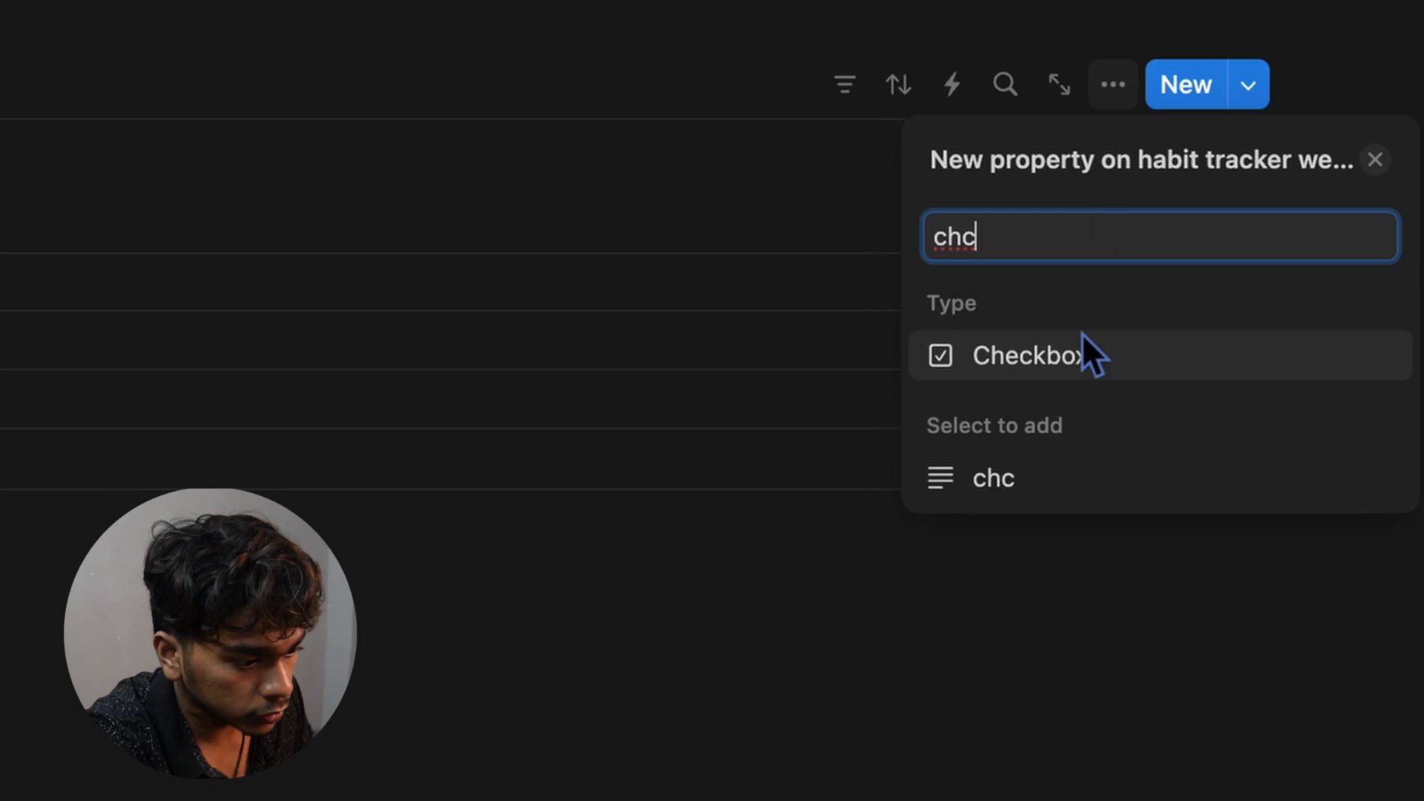
{"action": "left_click", "coordinate": [1084, 337]}
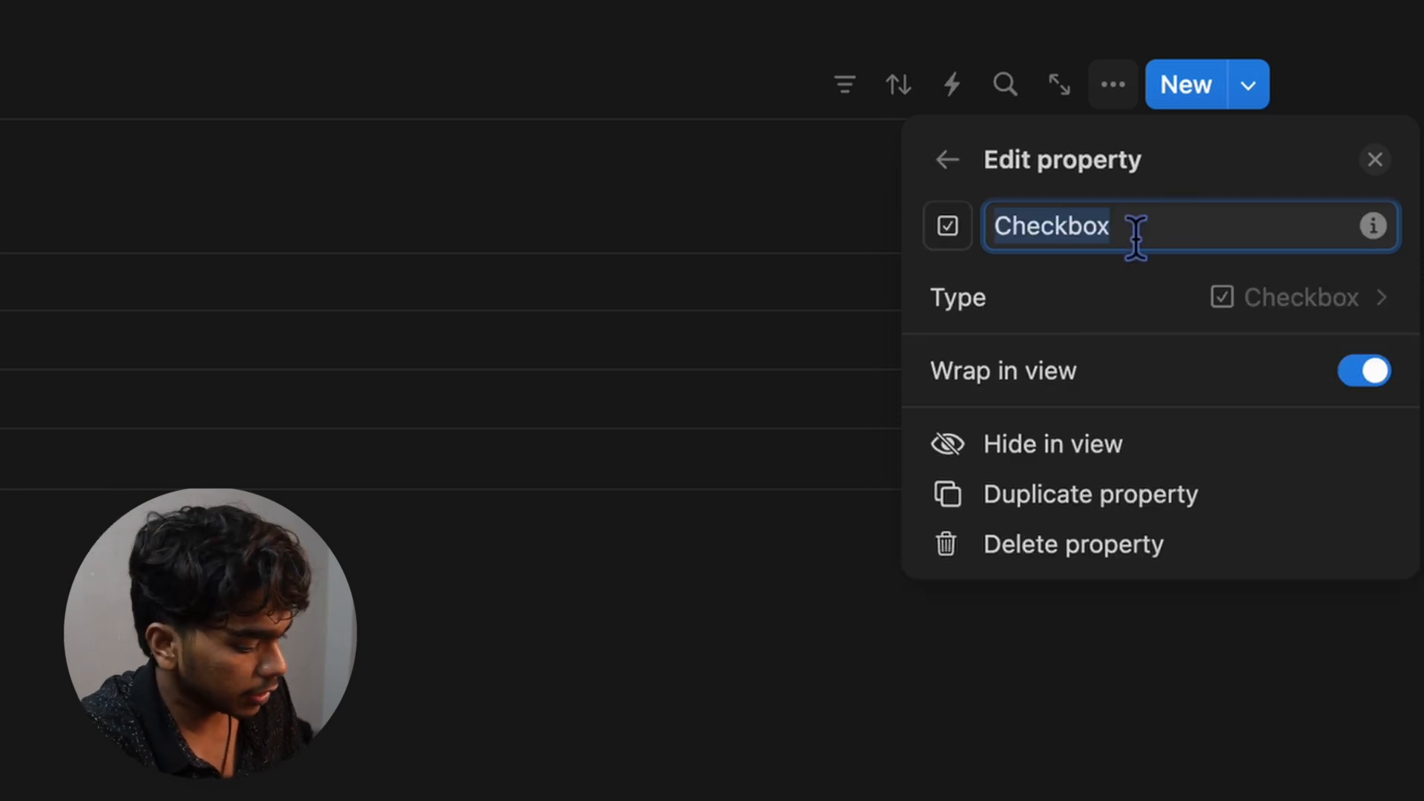
{"action": "type", "text": "Mon"}
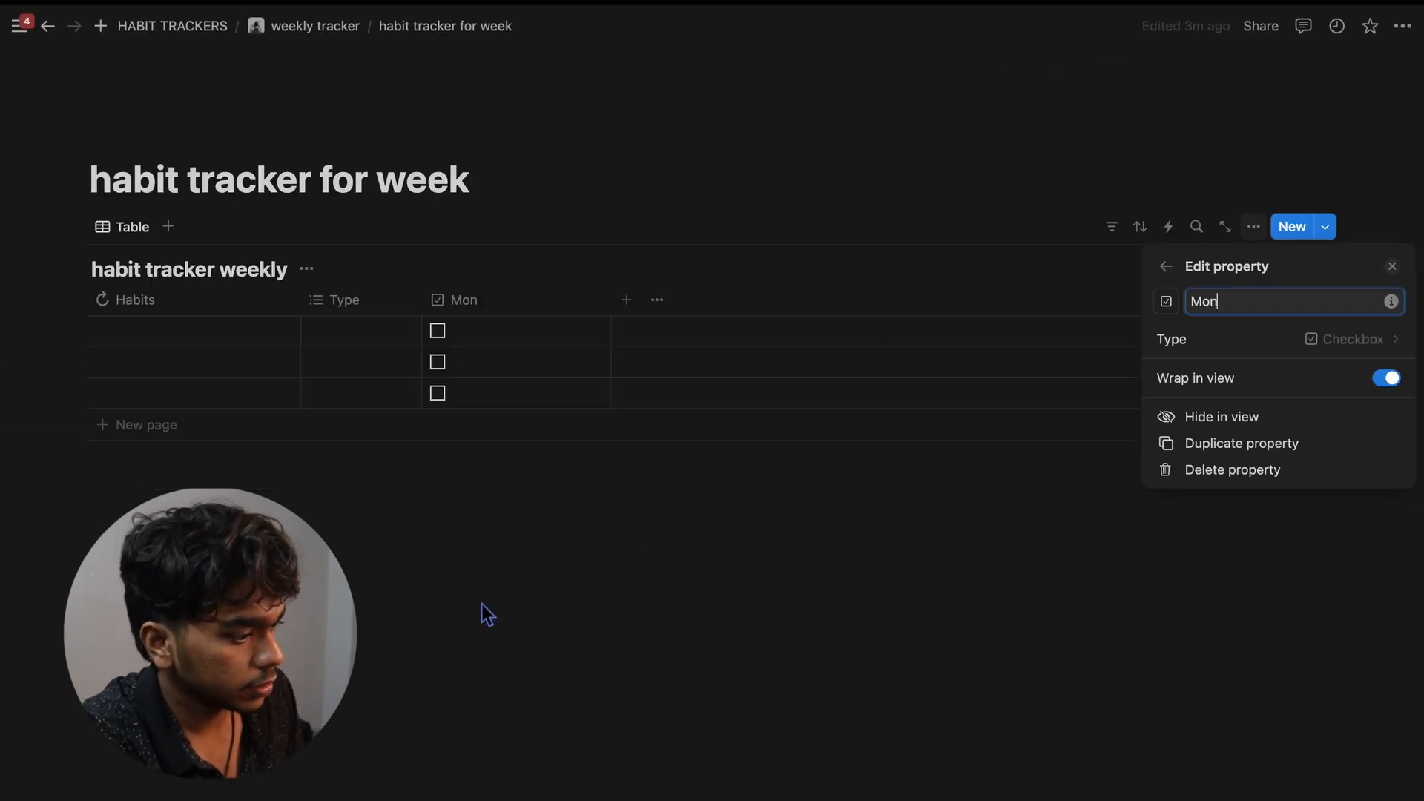
{"action": "left_click", "coordinate": [482, 604]}
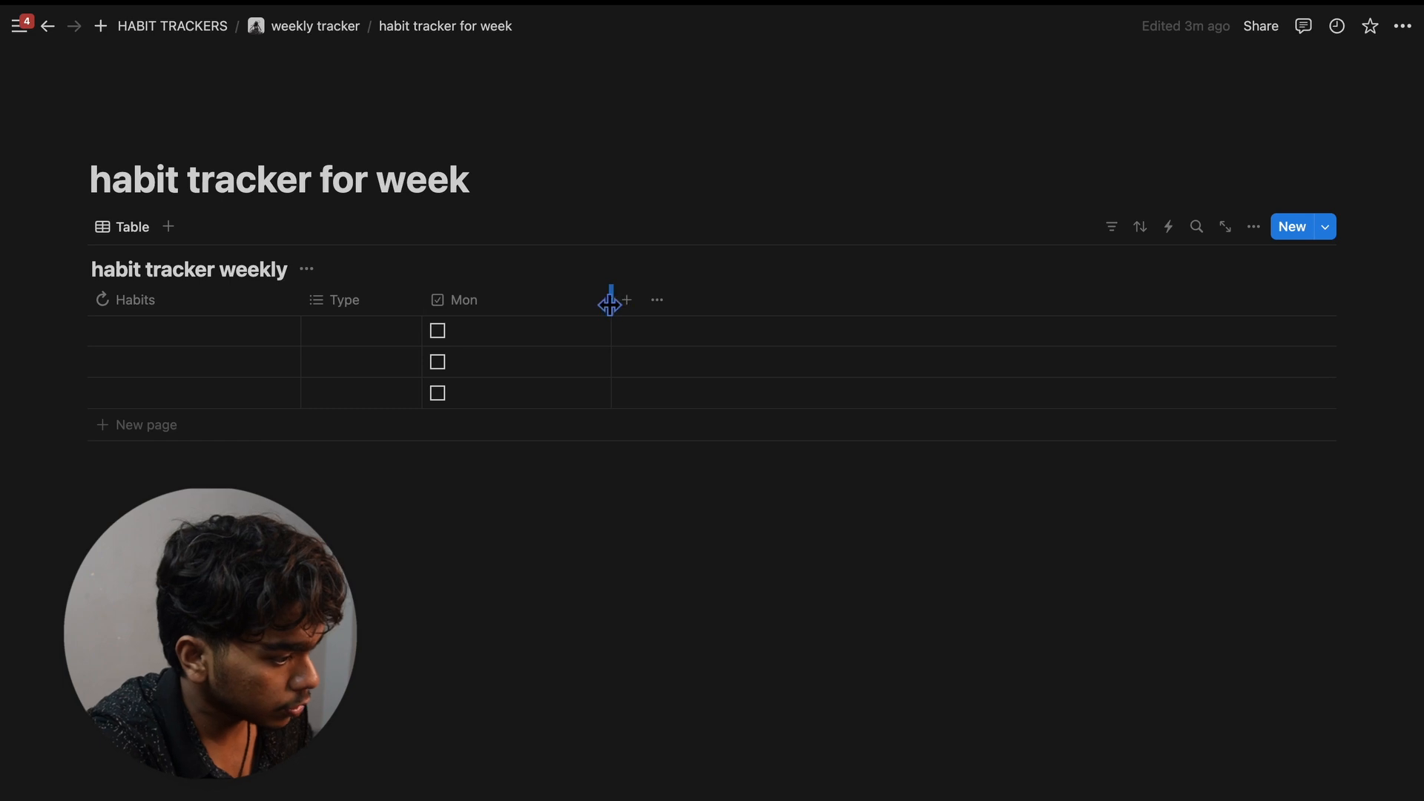
{"action": "left_click_drag", "start_coordinate": [609, 305], "coordinate": [467, 300]}
Step: Enter "gym" as the habit in the first row of the table
{"action": "left_click", "coordinate": [214, 327]}
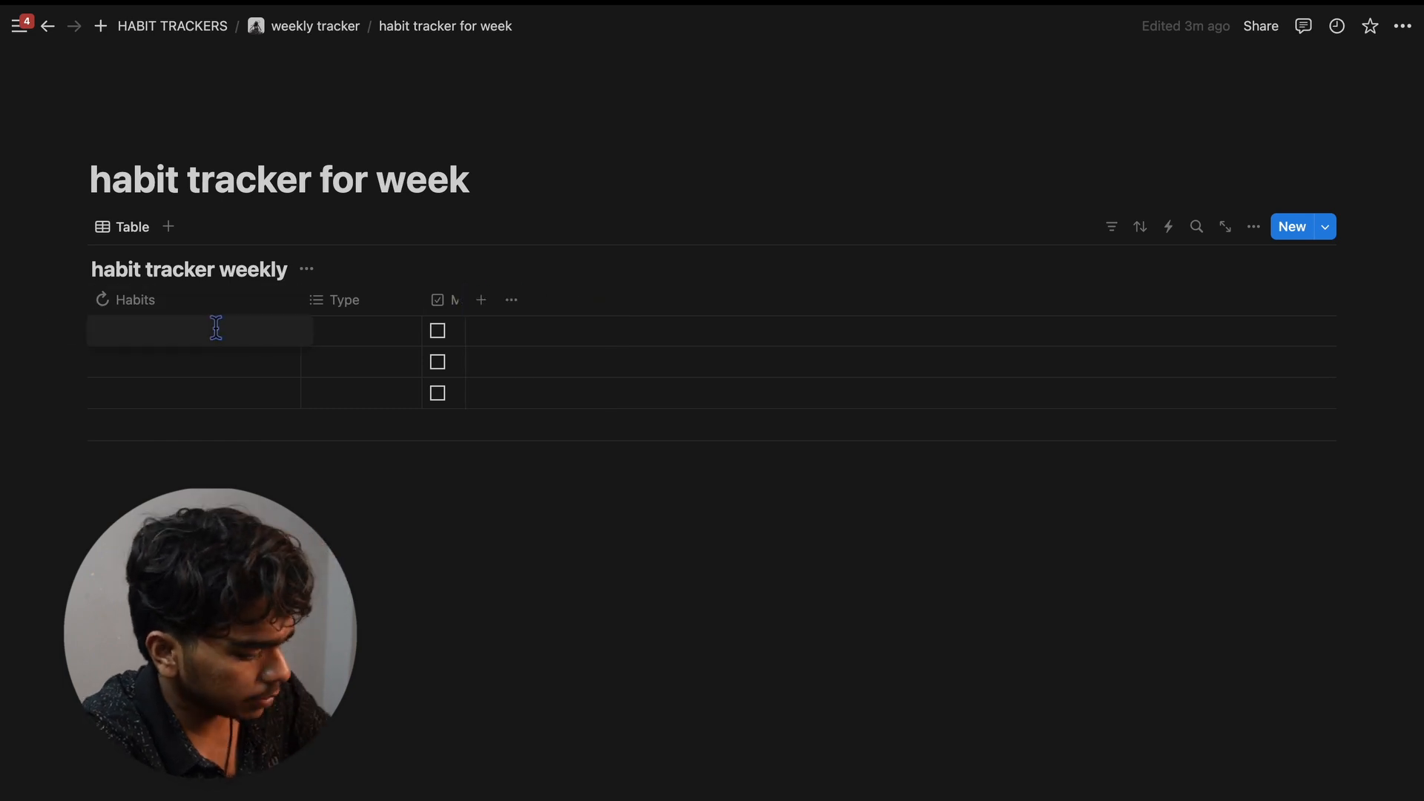
{"action": "type", "text": "gym"}
{"action": "key", "text": "Return"}
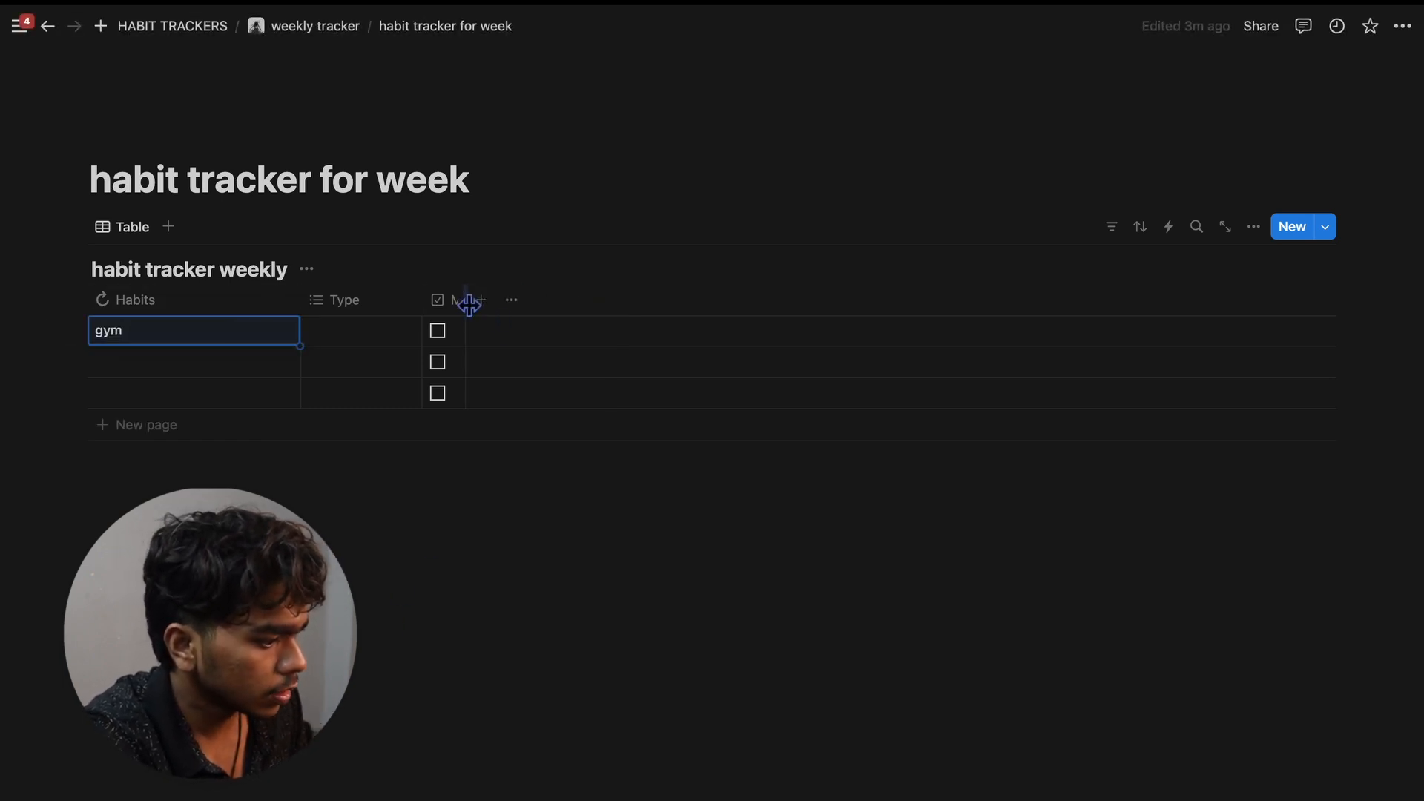
Step: Widen the Mon column just enough to fit its name, and duplicate it as a column named "Tue"
{"action": "left_click_drag", "start_coordinate": [469, 304], "coordinate": [489, 304]}
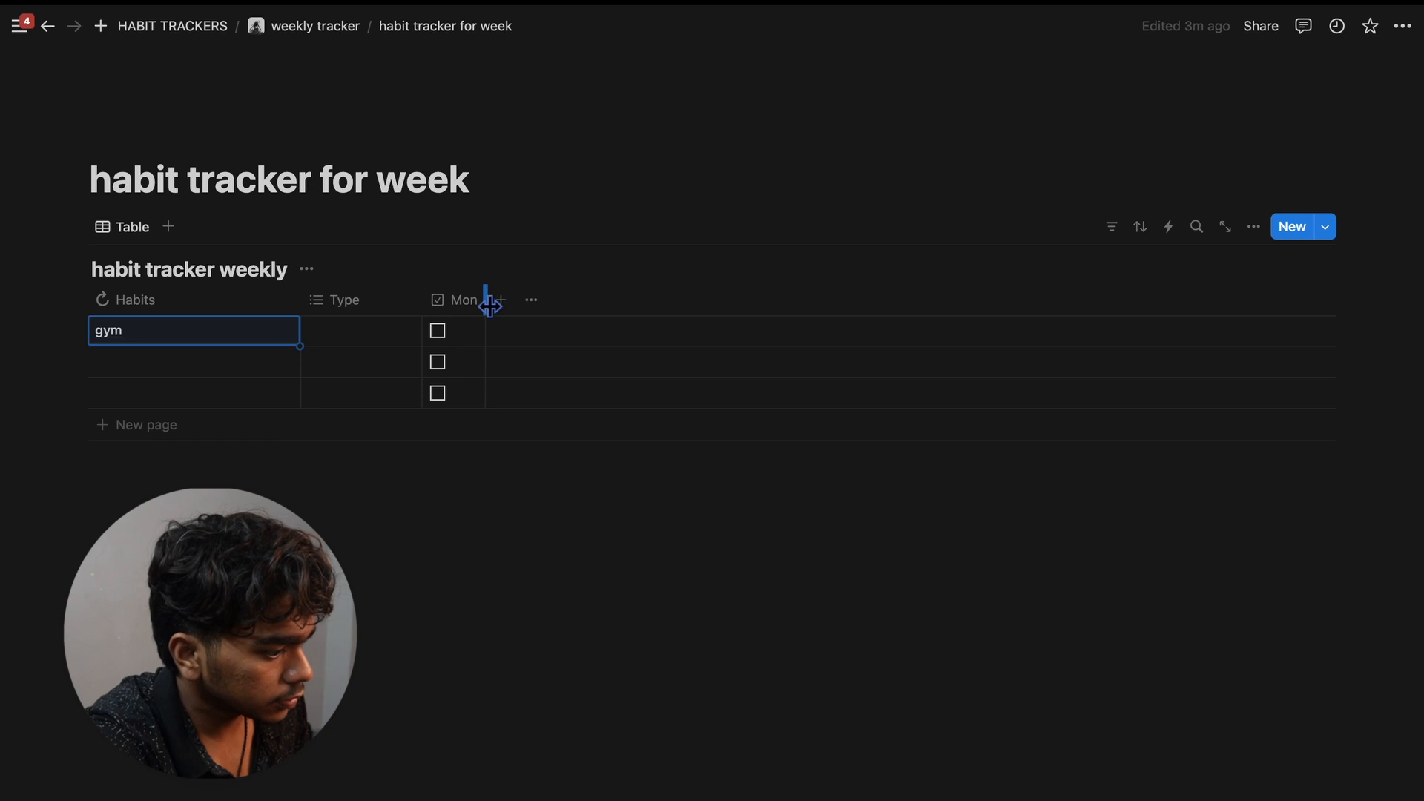
{"action": "left_click", "coordinate": [464, 300]}
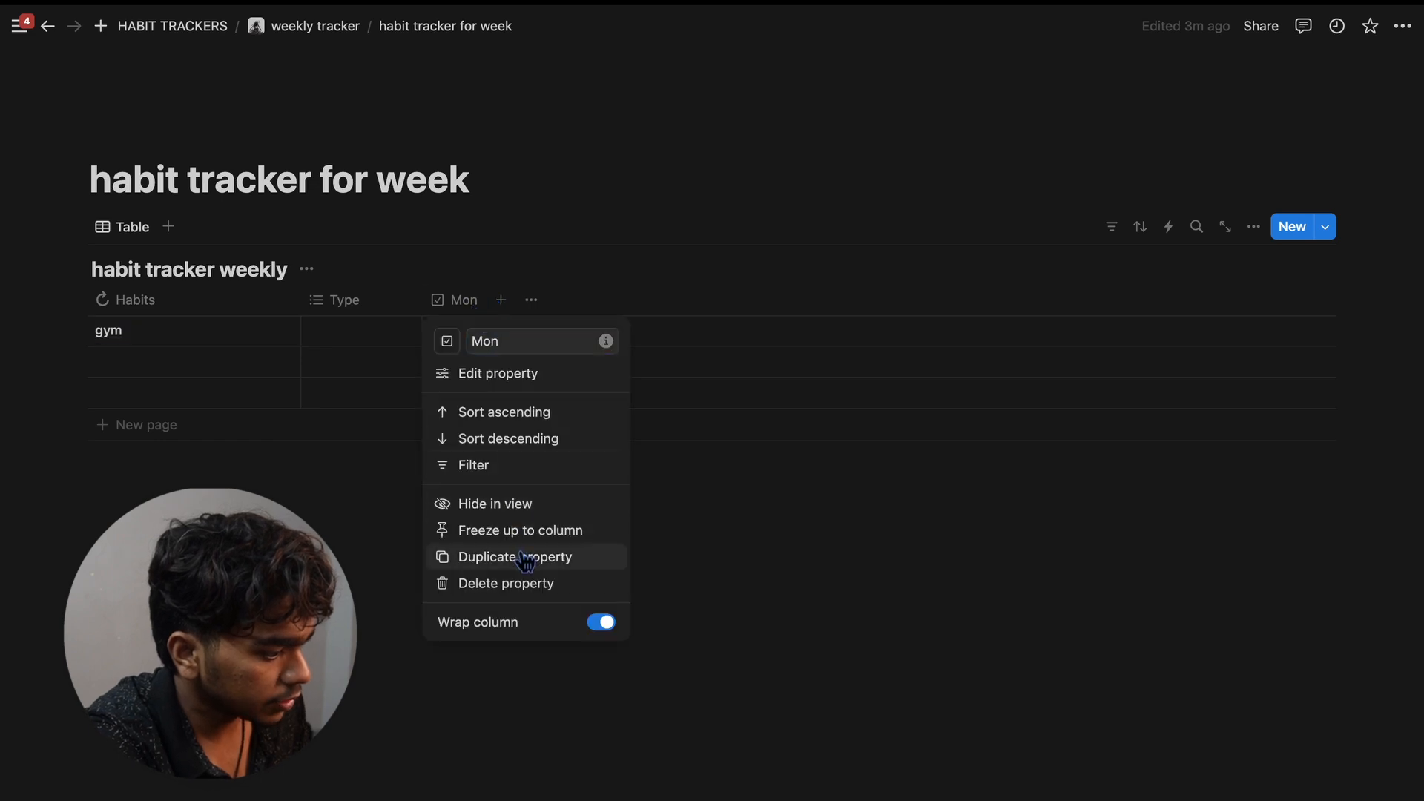
{"action": "left_click", "coordinate": [525, 557]}
{"action": "left_click", "coordinate": [518, 301]}
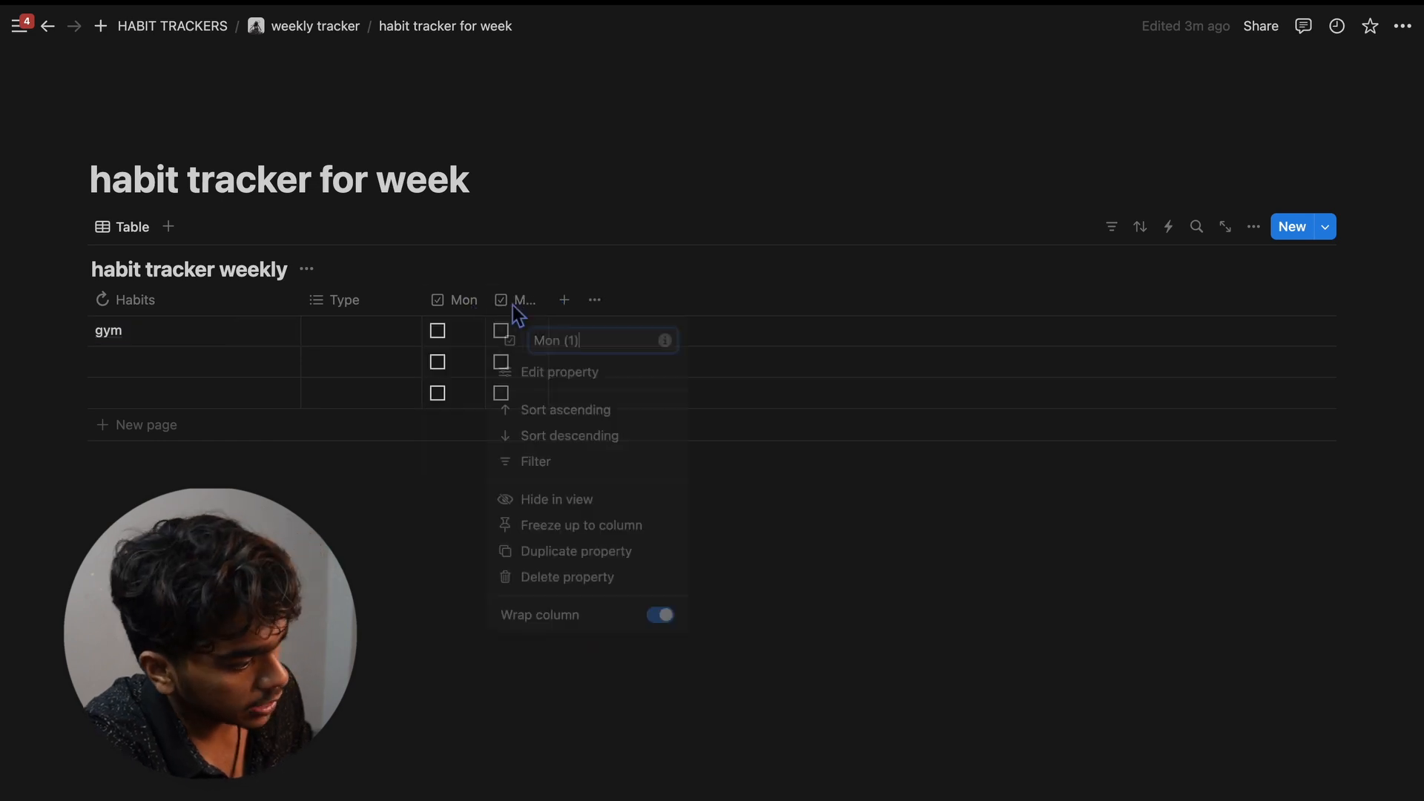
{"action": "triple_click", "coordinate": [573, 341]}
{"action": "type", "text": "Tue"}
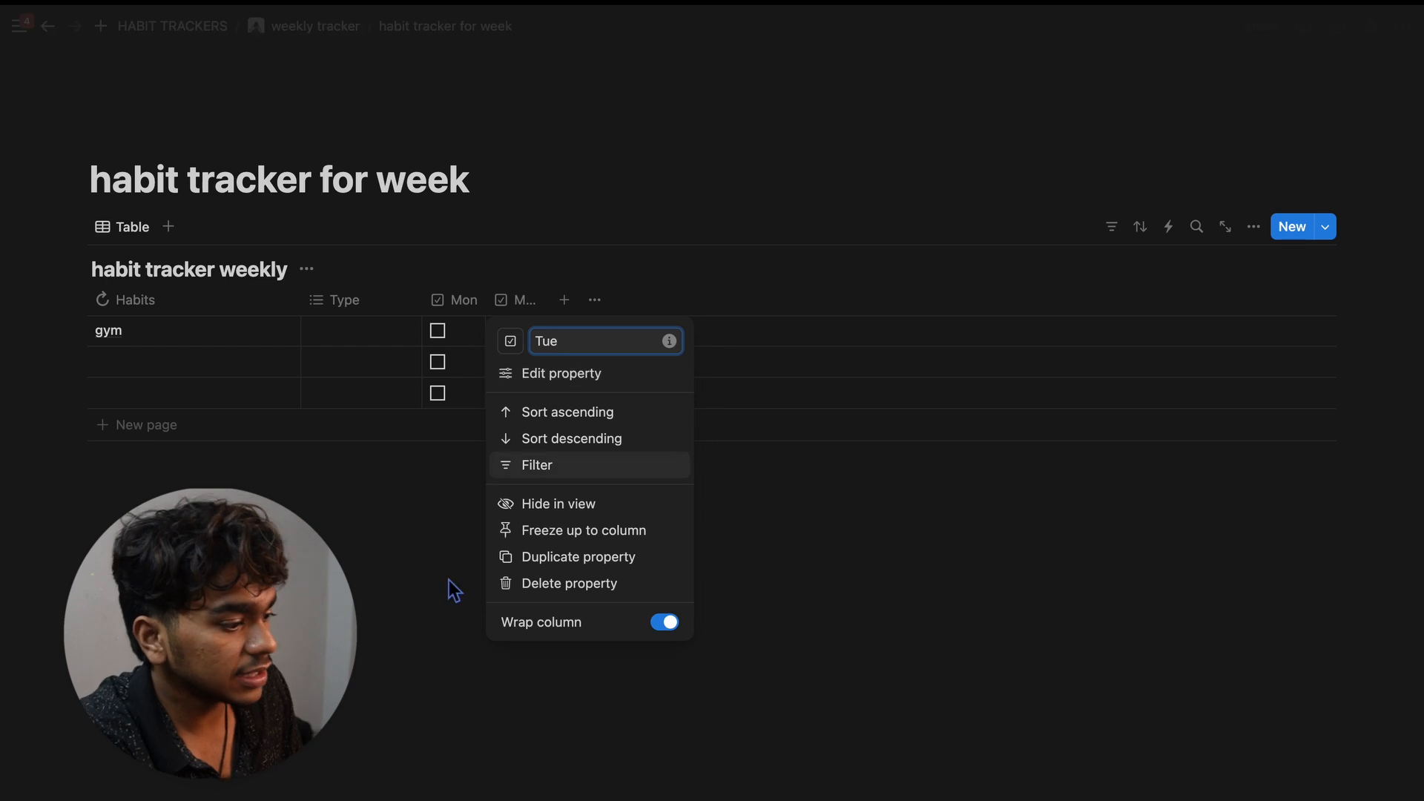
{"action": "left_click", "coordinate": [449, 593]}
Step: Duplicate the Tue checkbox column and rename the copy "Wed"
{"action": "left_click", "coordinate": [533, 302]}
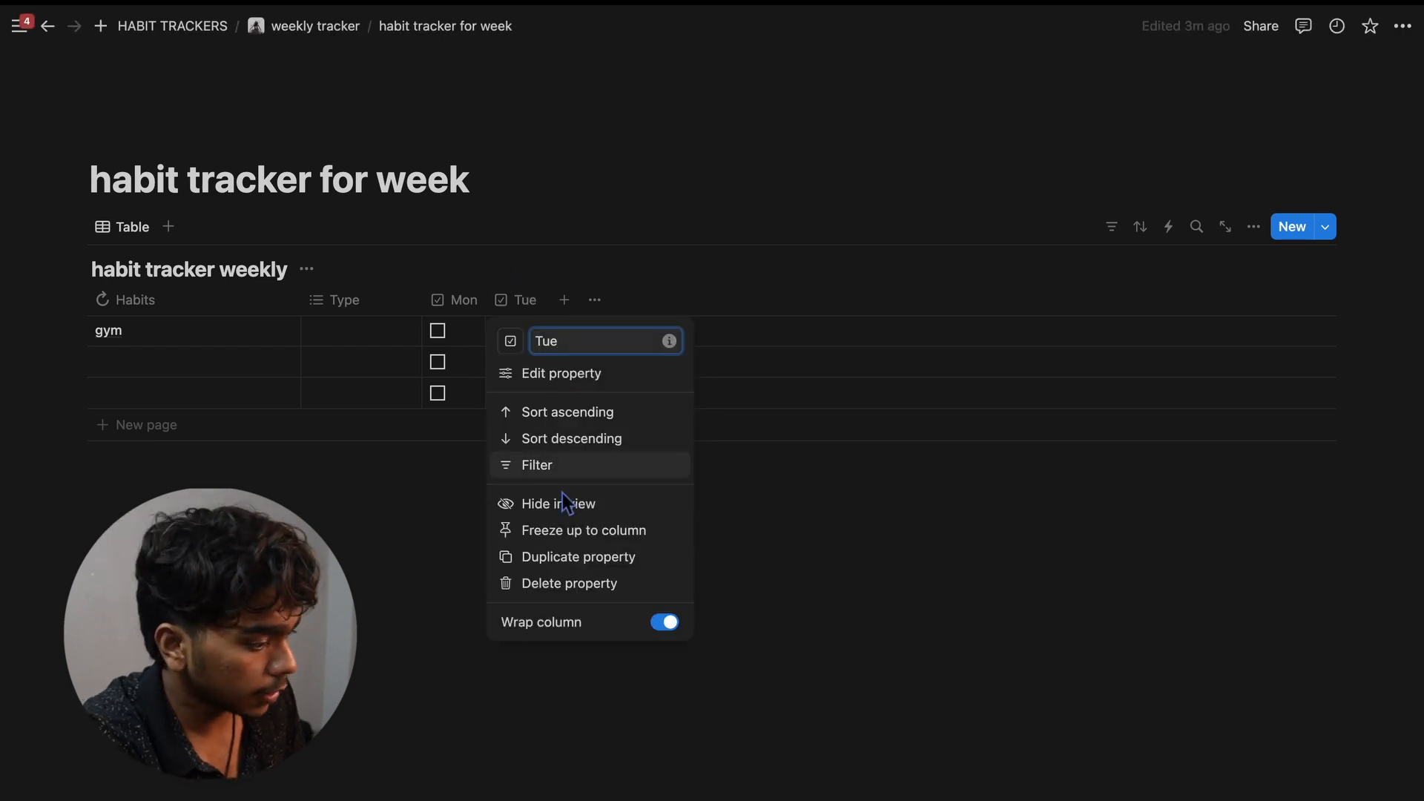
{"action": "left_click", "coordinate": [565, 557]}
{"action": "left_click", "coordinate": [584, 303]}
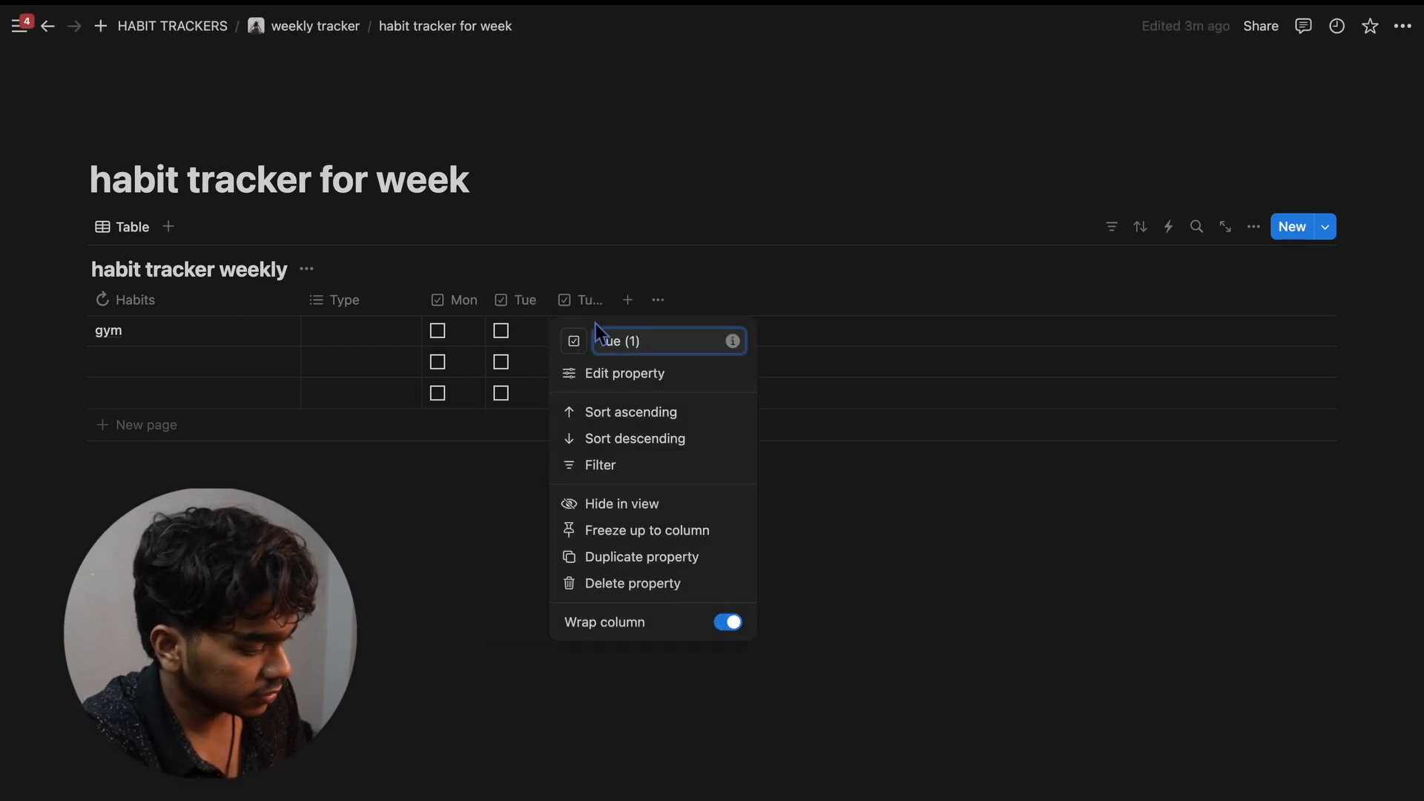
{"action": "key", "text": "super+a"}
{"action": "type", "text": "Wed"}
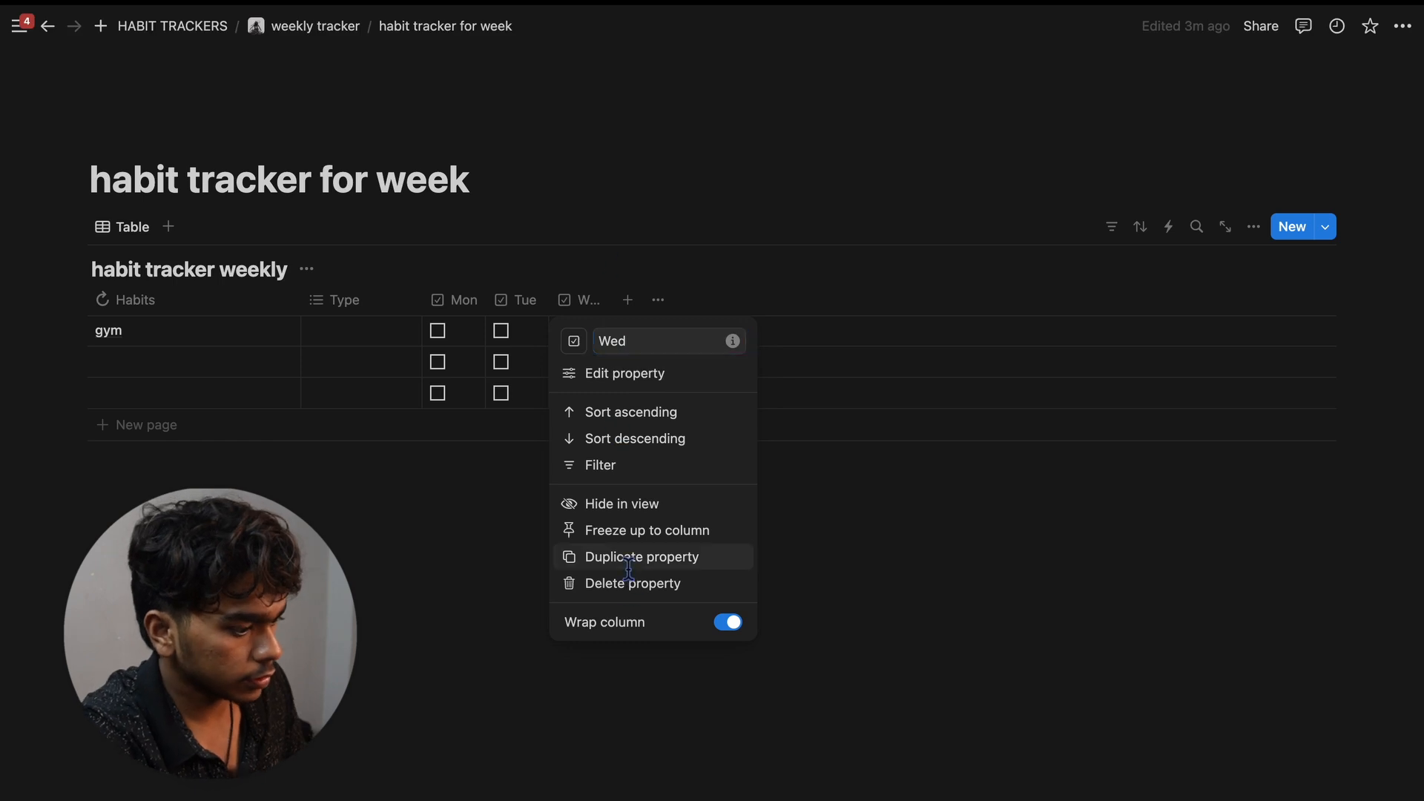
Step: Duplicate the Wed checkbox column and rename the copy "Thurs"
{"action": "left_click", "coordinate": [629, 561]}
{"action": "left_click", "coordinate": [667, 303]}
{"action": "triple_click", "coordinate": [691, 344]}
{"action": "type", "text": "Thurs"}
Step: Duplicate the Thurs checkbox column and rename the copy "Fri"
{"action": "left_click", "coordinate": [690, 557]}
{"action": "left_click", "coordinate": [723, 302]}
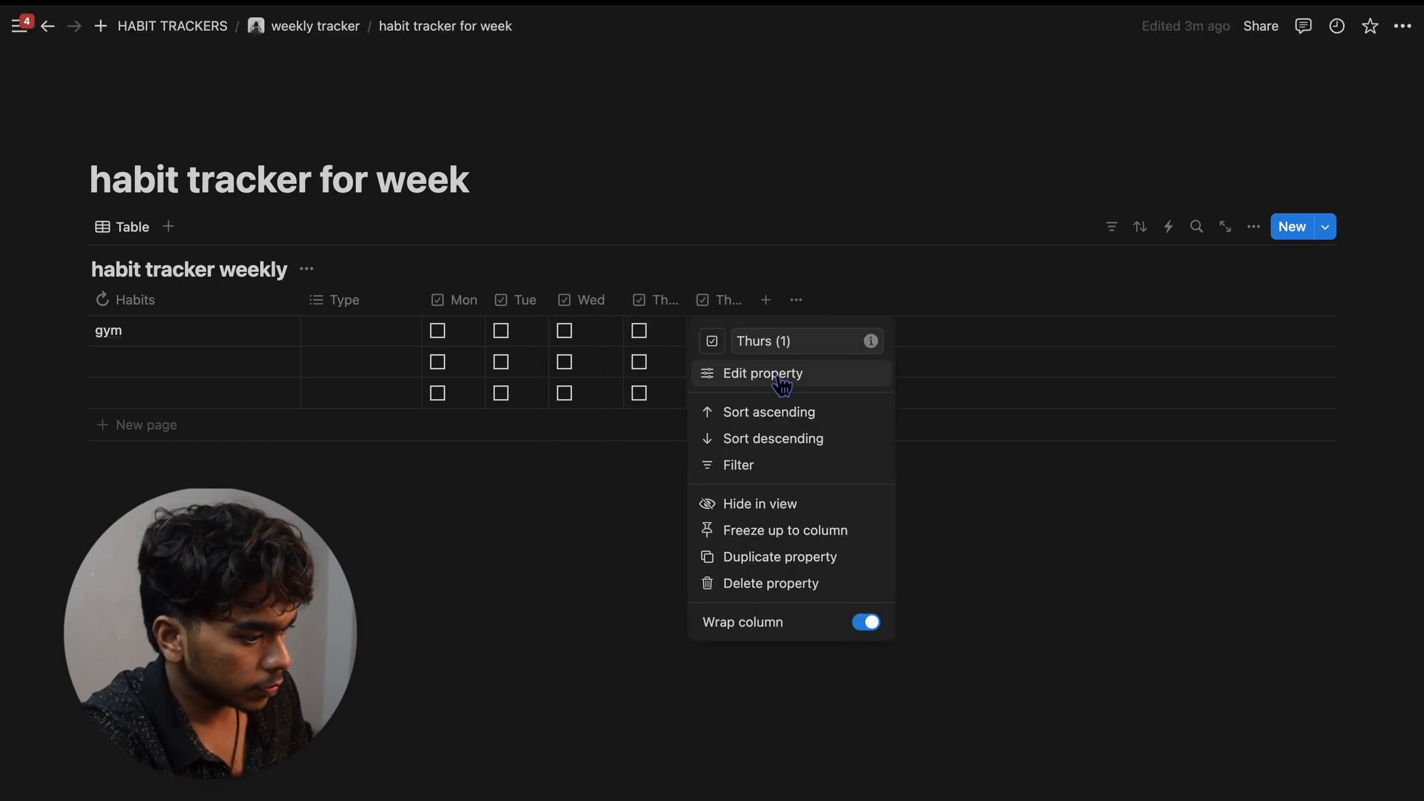
{"action": "left_click", "coordinate": [778, 375]}
{"action": "type", "text": "Fri"}
{"action": "left_click", "coordinate": [1058, 496]}
{"action": "left_click", "coordinate": [714, 300]}
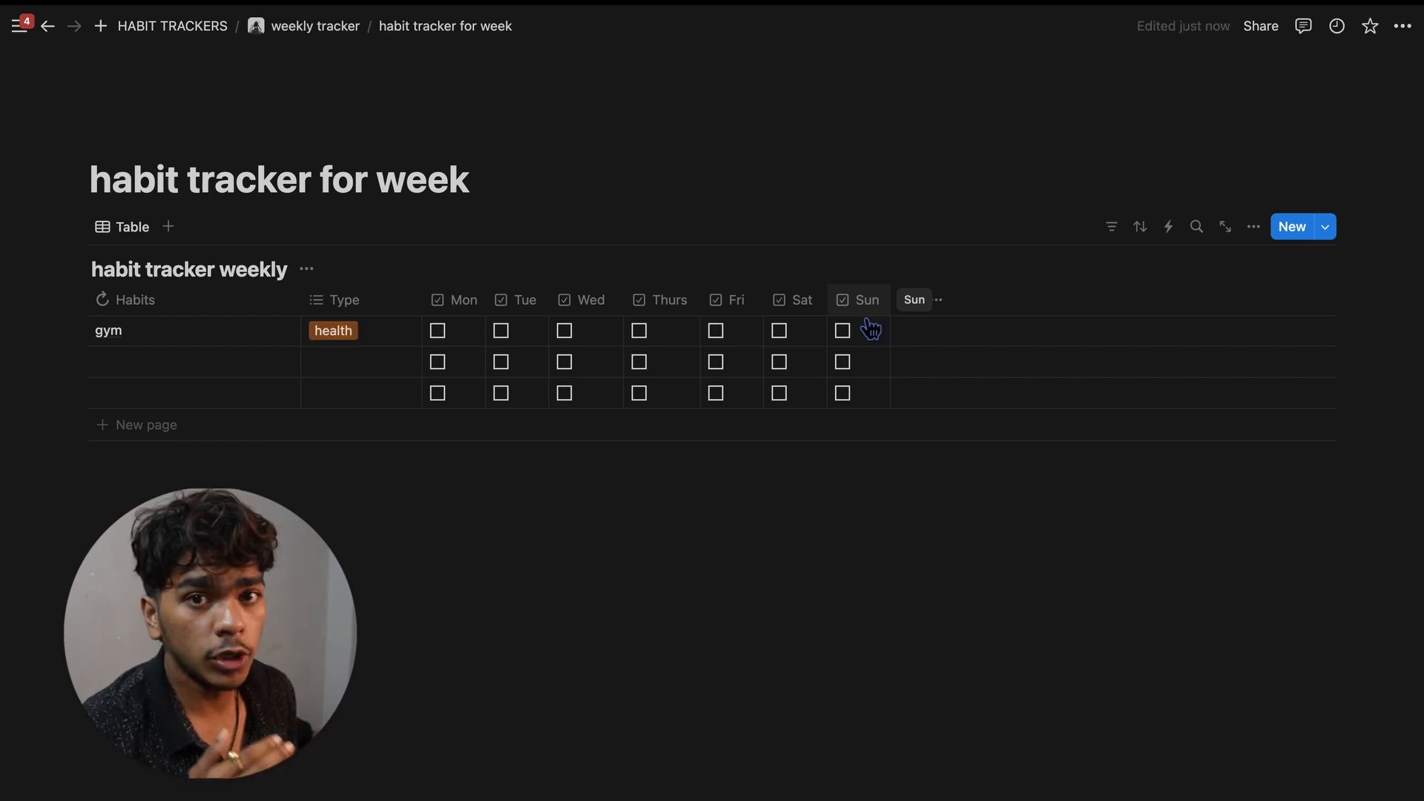
Step: Add a formula property after the Sun column
{"action": "left_click", "coordinate": [906, 300]}
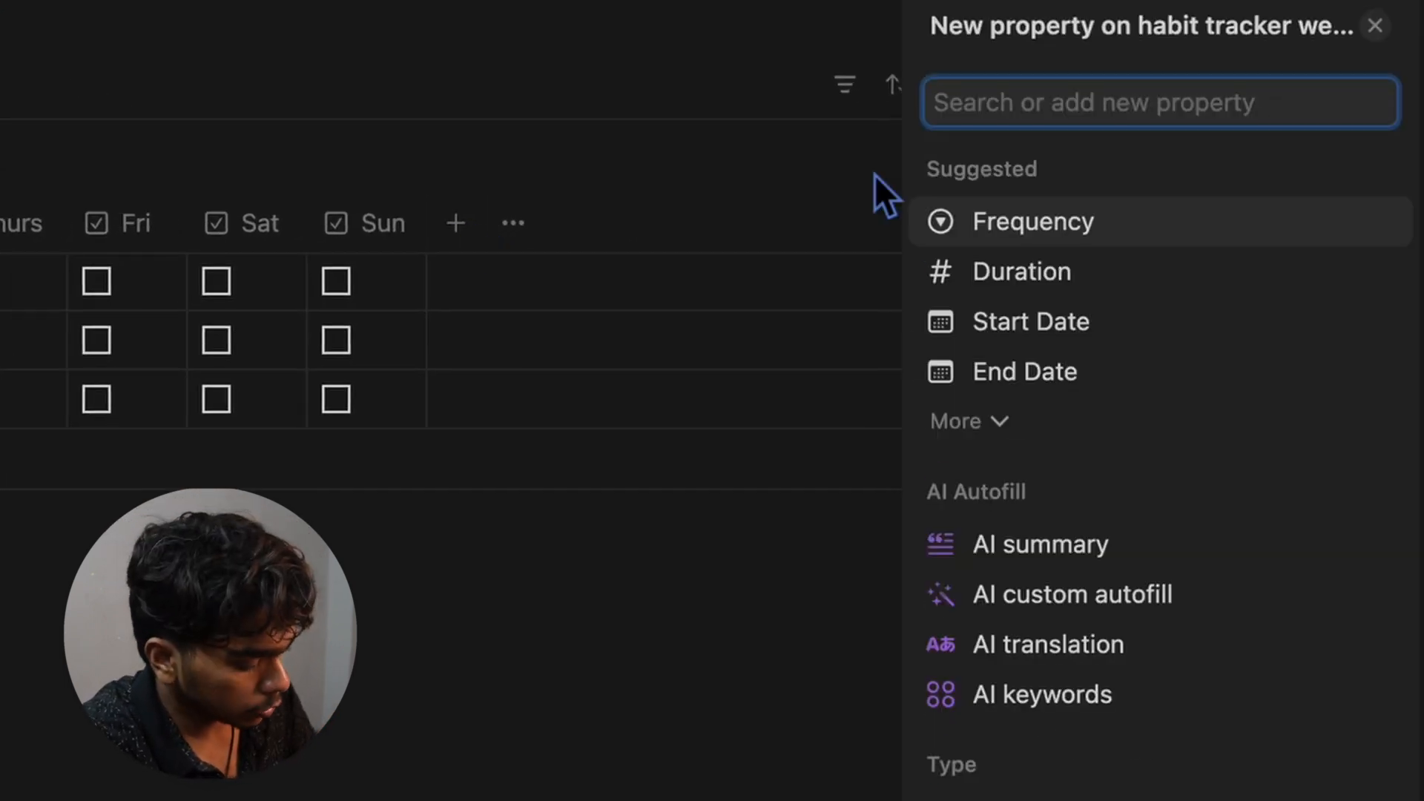
{"action": "type", "text": "form"}
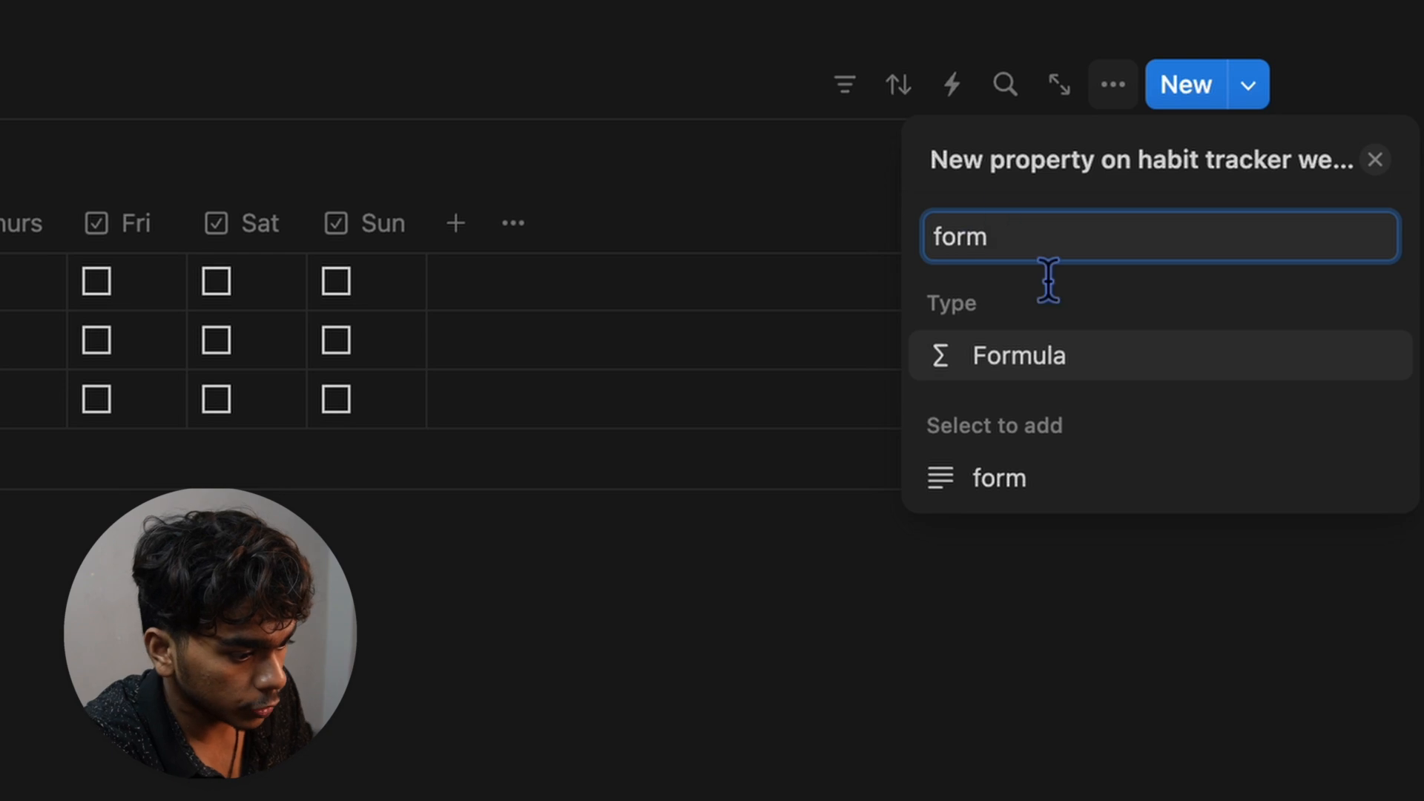
{"action": "left_click", "coordinate": [1051, 375]}
{"action": "left_click", "coordinate": [644, 291]}
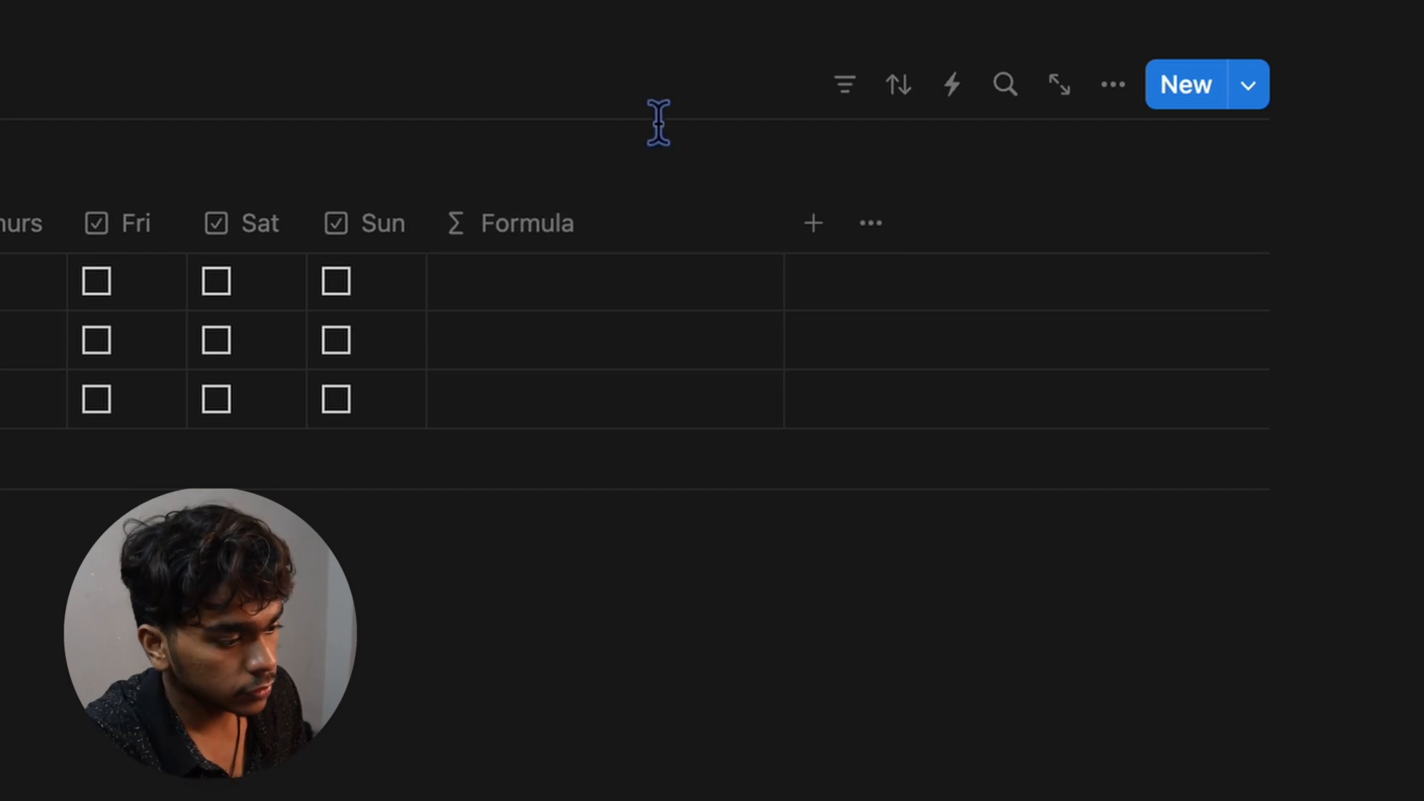
Step: Rename the Formula column to "Progress" and give it the line chart icon
{"action": "left_click", "coordinate": [613, 235]}
{"action": "double_click", "coordinate": [606, 300]}
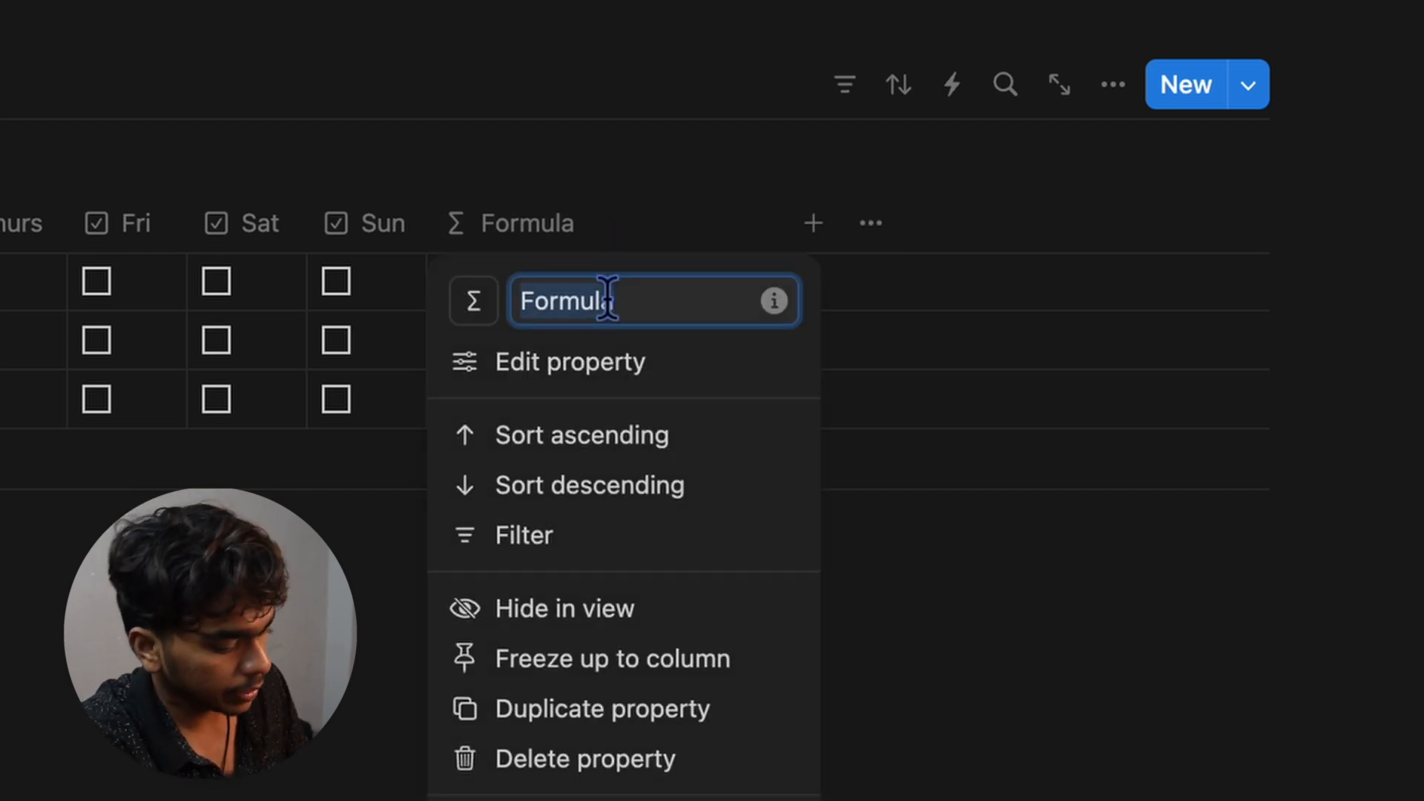
{"action": "type", "text": "Pero"}
{"action": "key", "text": "BackSpace"}
{"action": "key", "text": "BackSpace"}
{"action": "key", "text": "BackSpace"}
{"action": "type", "text": "ro"}
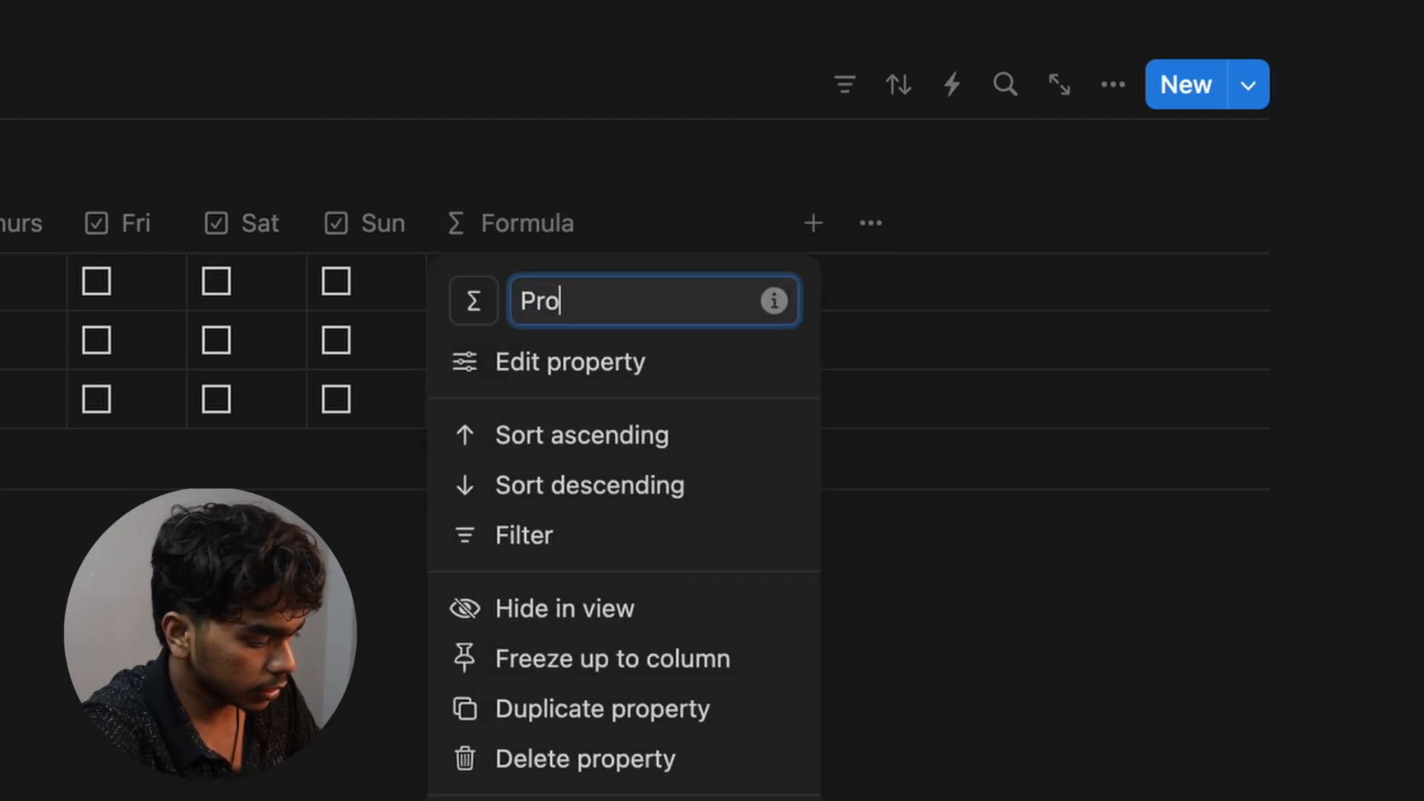
{"action": "type", "text": "gress"}
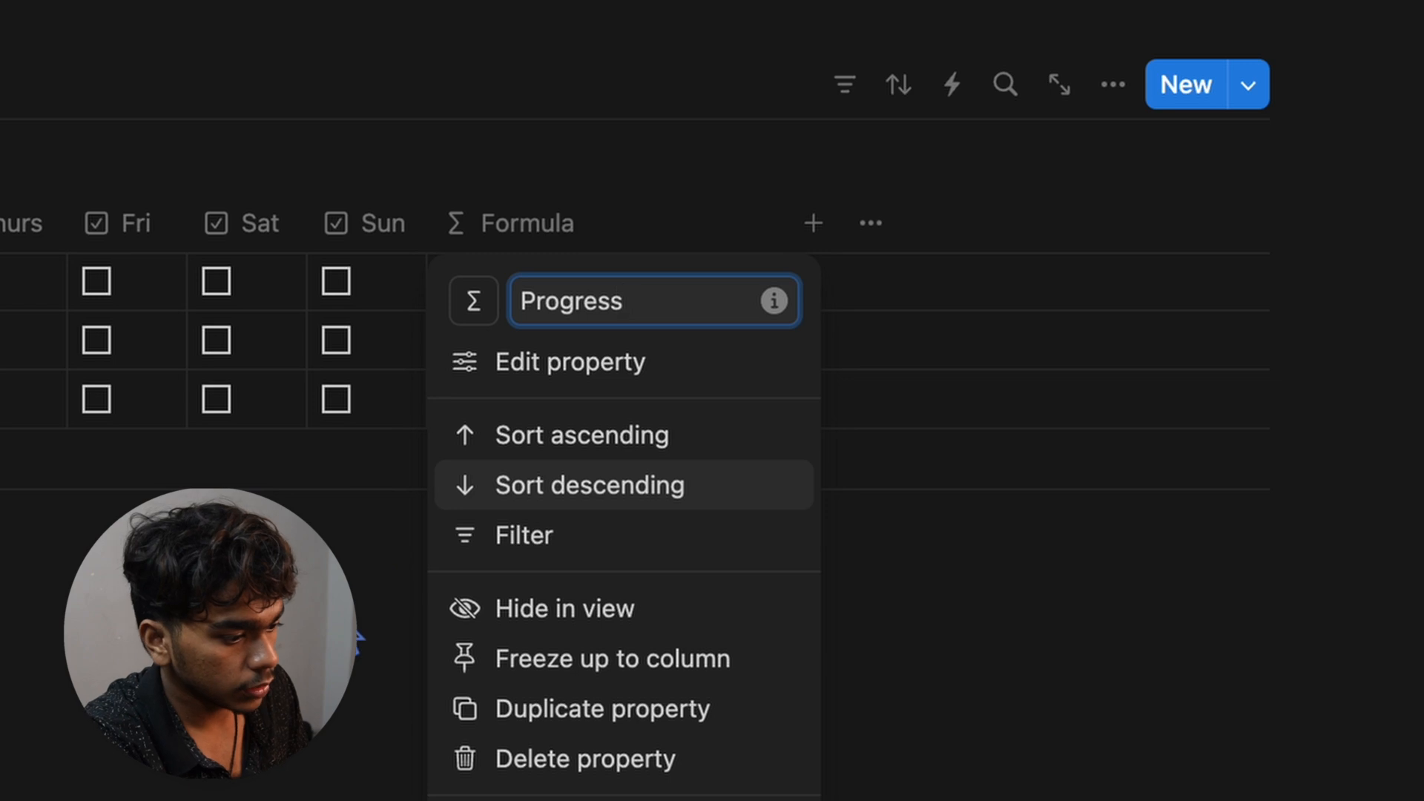
{"action": "left_click", "coordinate": [473, 300]}
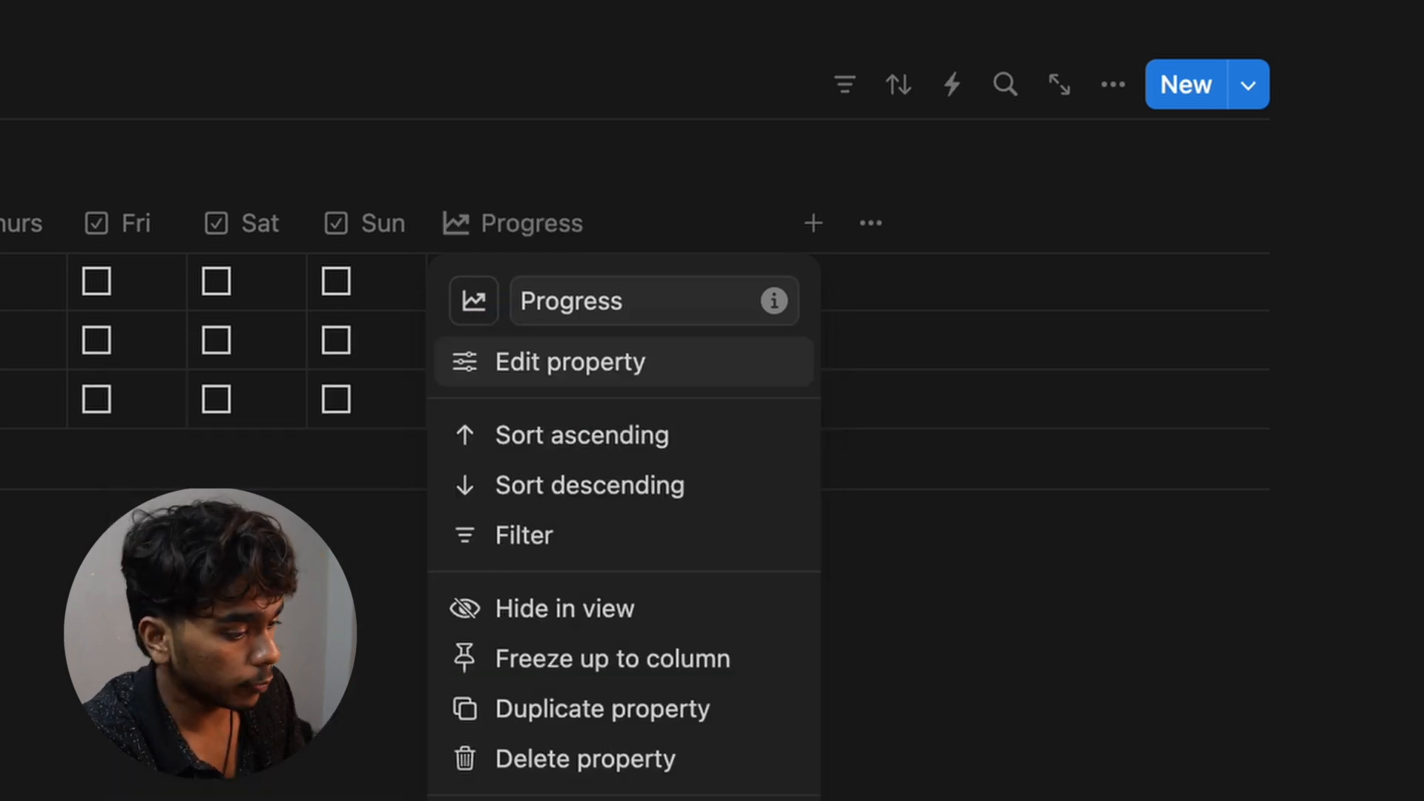
{"action": "key", "text": "Escape"}
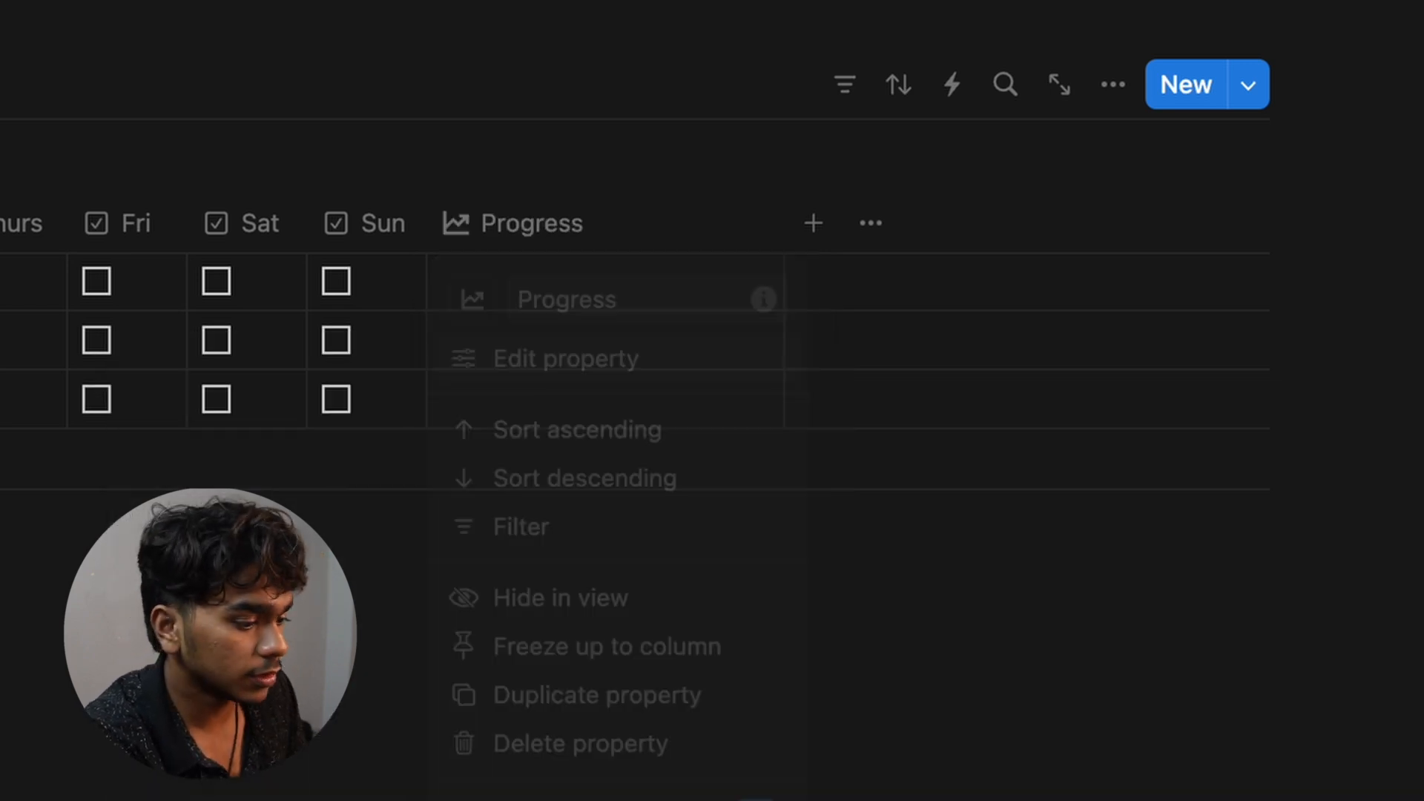
{"action": "left_click", "coordinate": [558, 221]}
{"action": "left_click", "coordinate": [361, 542]}
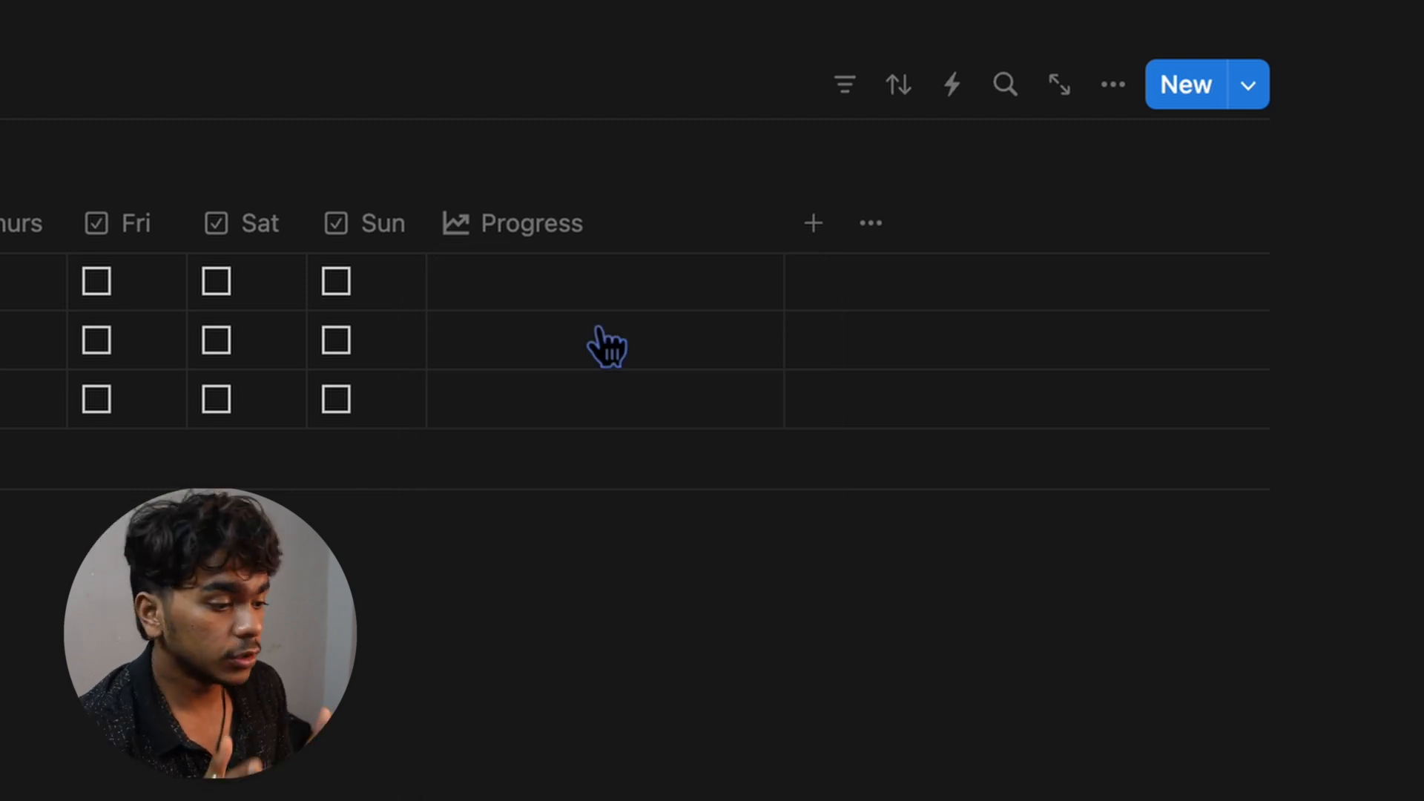
{"action": "left_click", "coordinate": [589, 245]}
{"action": "left_click", "coordinate": [607, 379]}
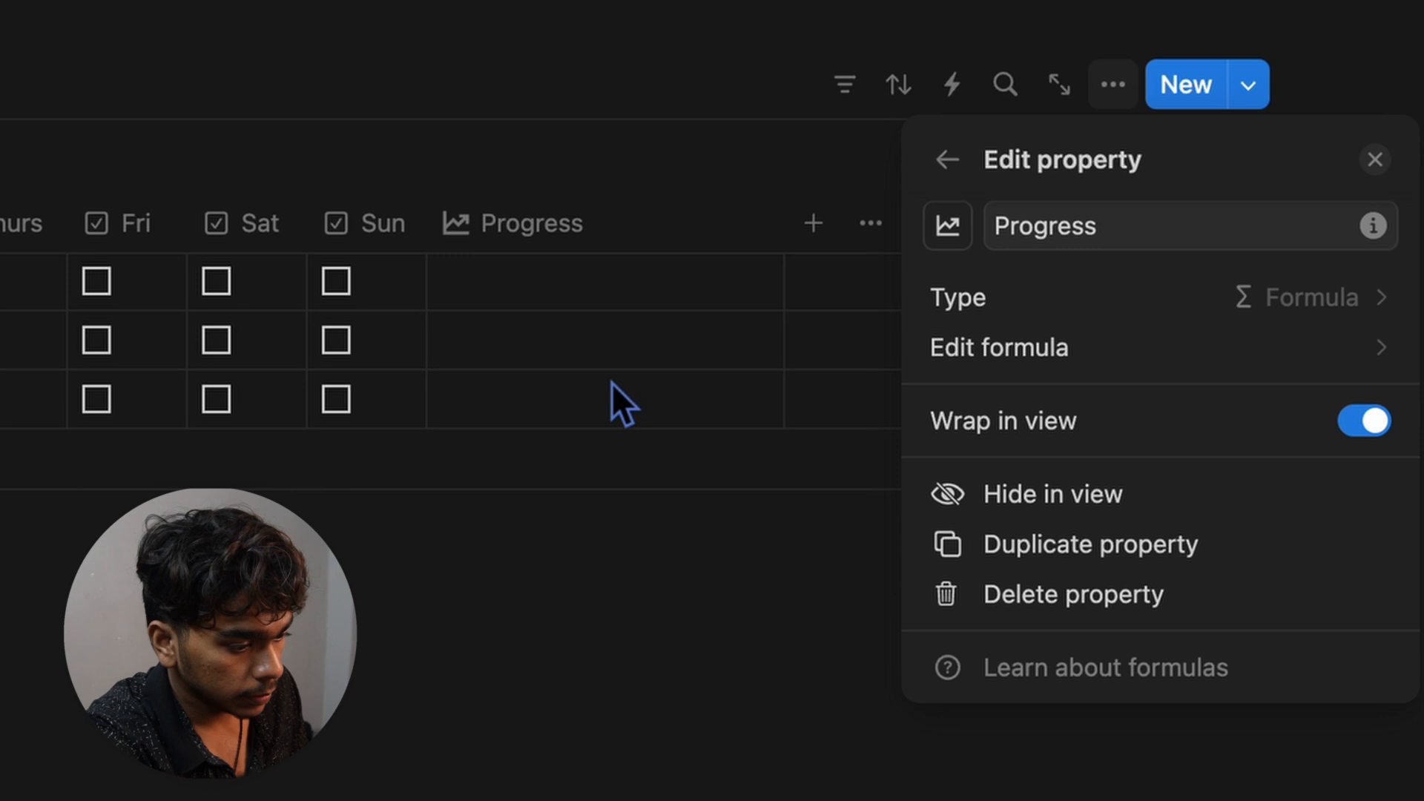
{"action": "left_click", "coordinate": [1114, 358]}
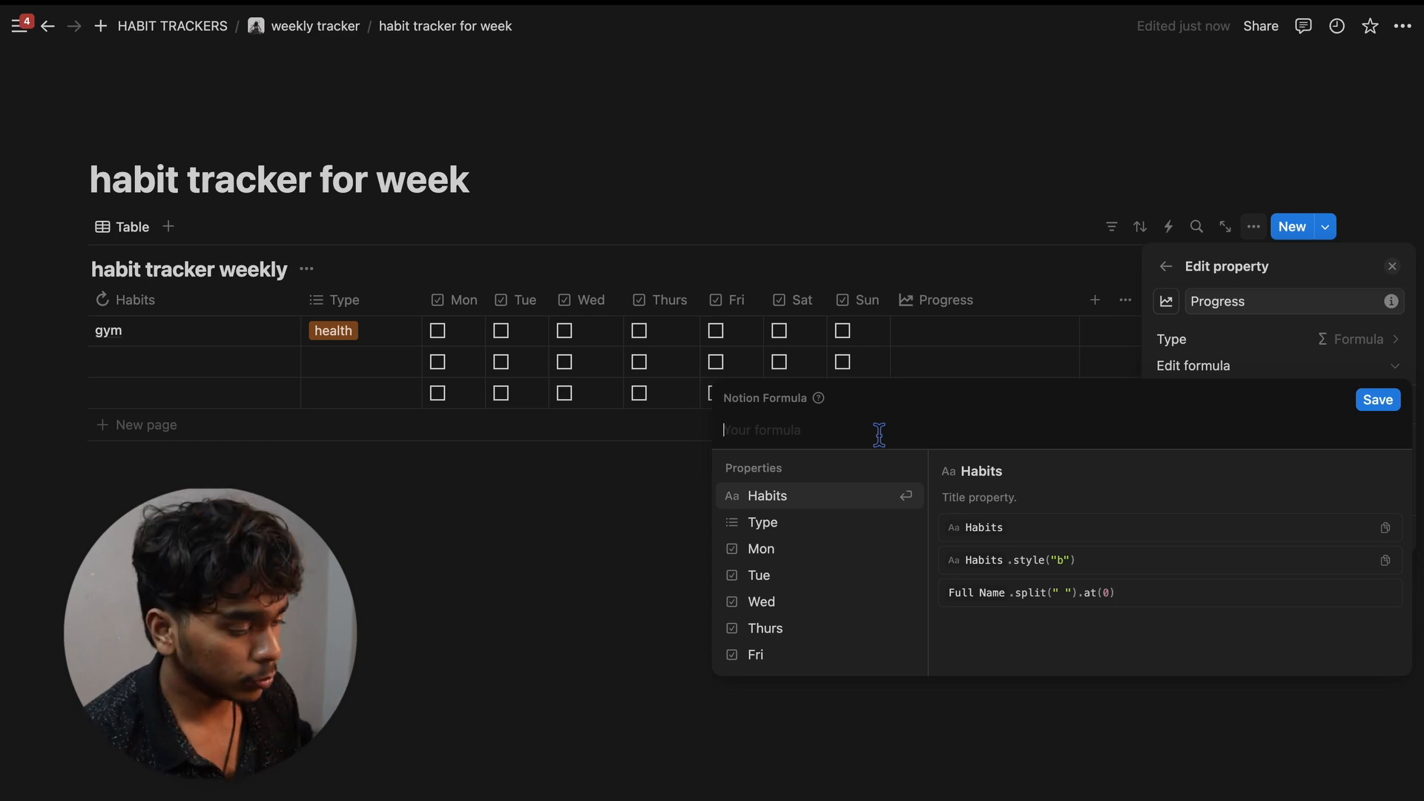
{"action": "left_click", "coordinate": [591, 527]}
{"action": "left_click", "coordinate": [591, 529]}
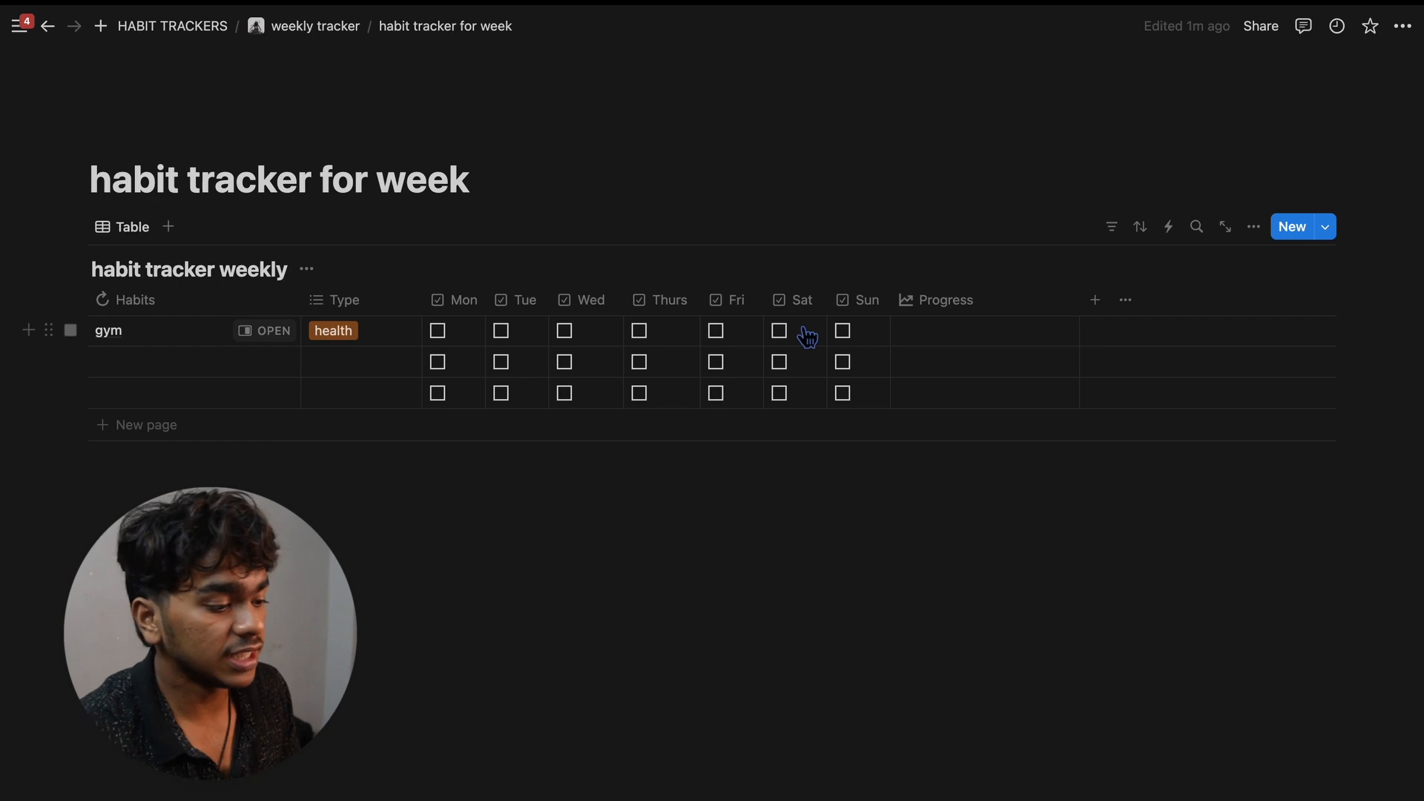
Step: Open the Progress column's formula for editing and start it with toNumber(Mon)+
{"action": "left_click", "coordinate": [942, 299]}
{"action": "left_click", "coordinate": [964, 371]}
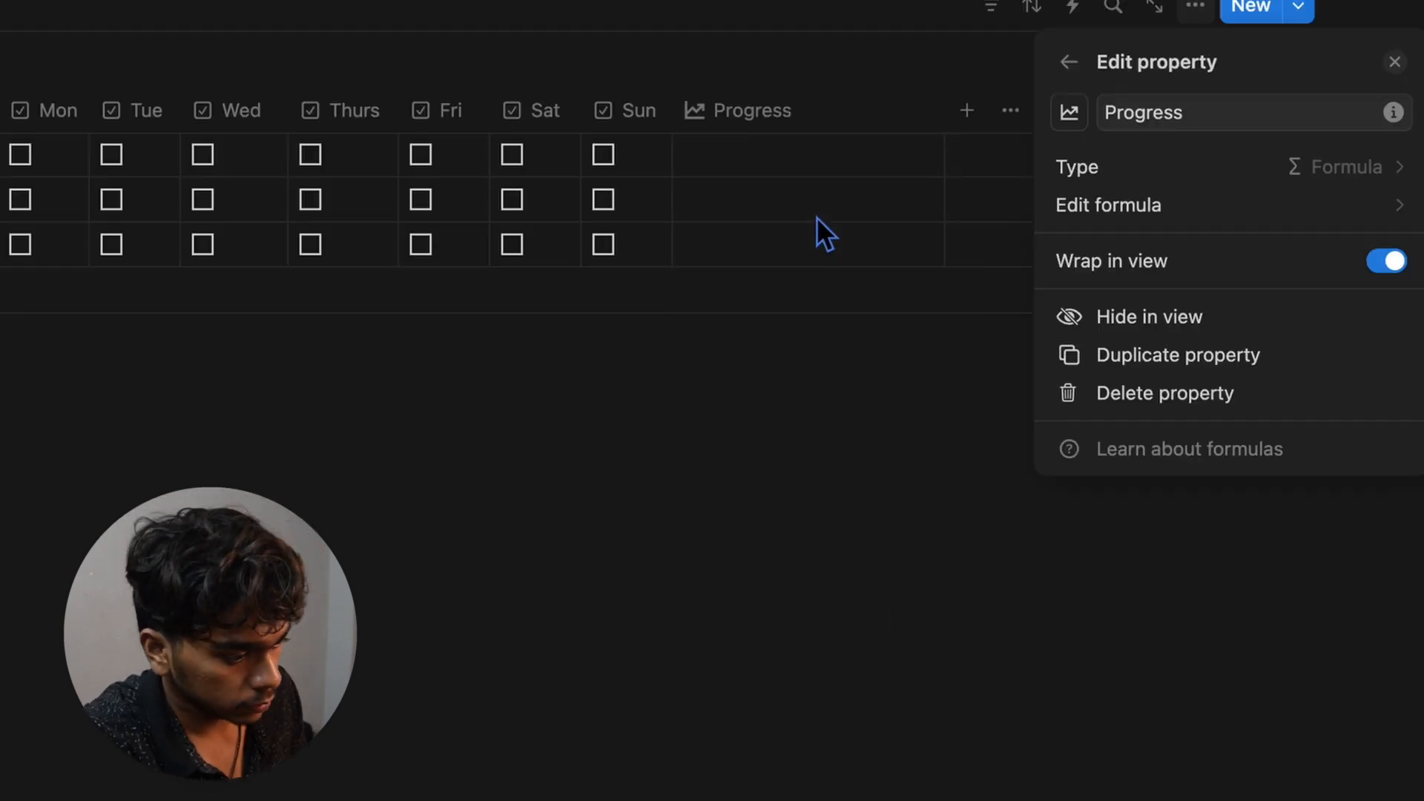
{"action": "left_click", "coordinate": [1113, 232]}
{"action": "type", "text": "to"}
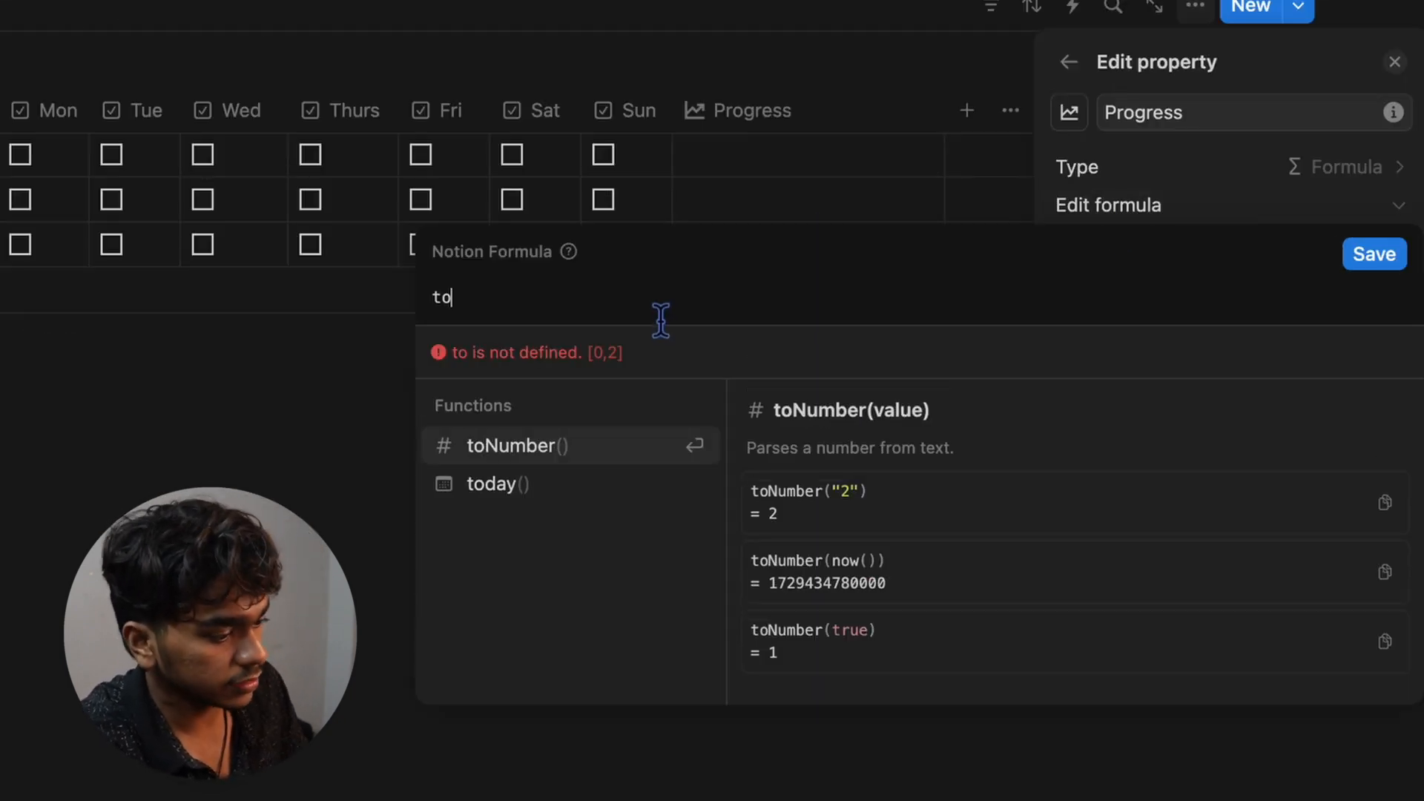
{"action": "key", "text": "BackSpace"}
{"action": "key", "text": "BackSpace"}
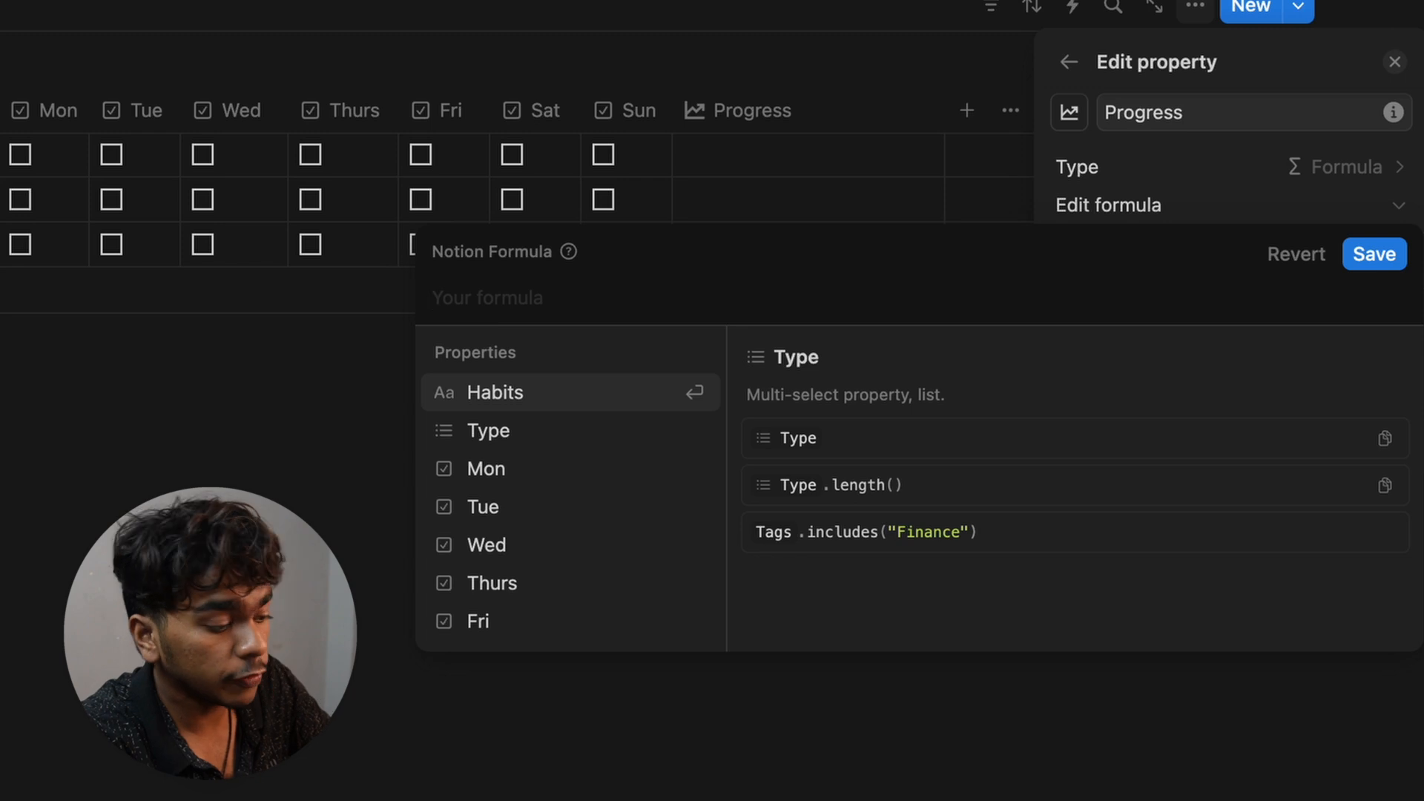
{"action": "type", "text": "to"}
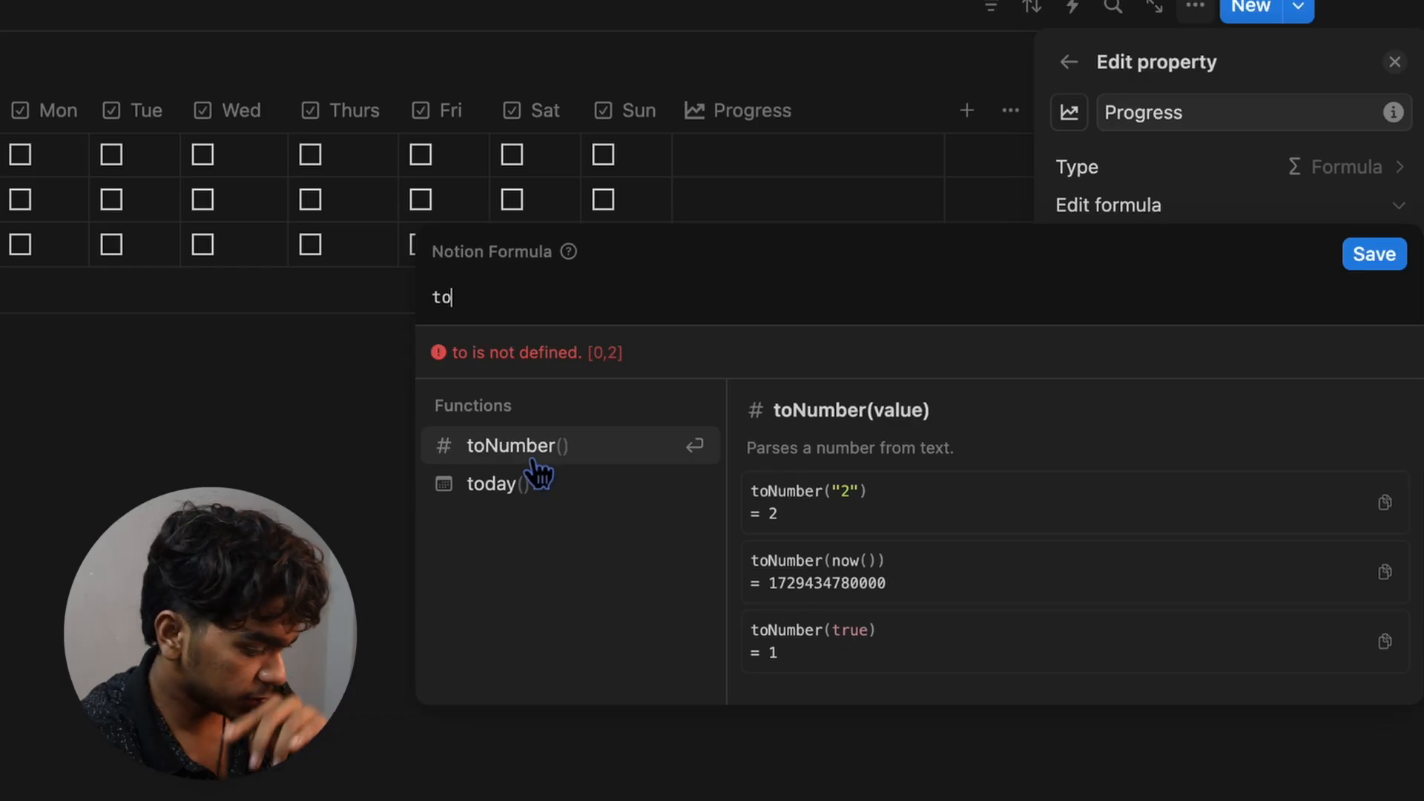
{"action": "key", "text": "Return"}
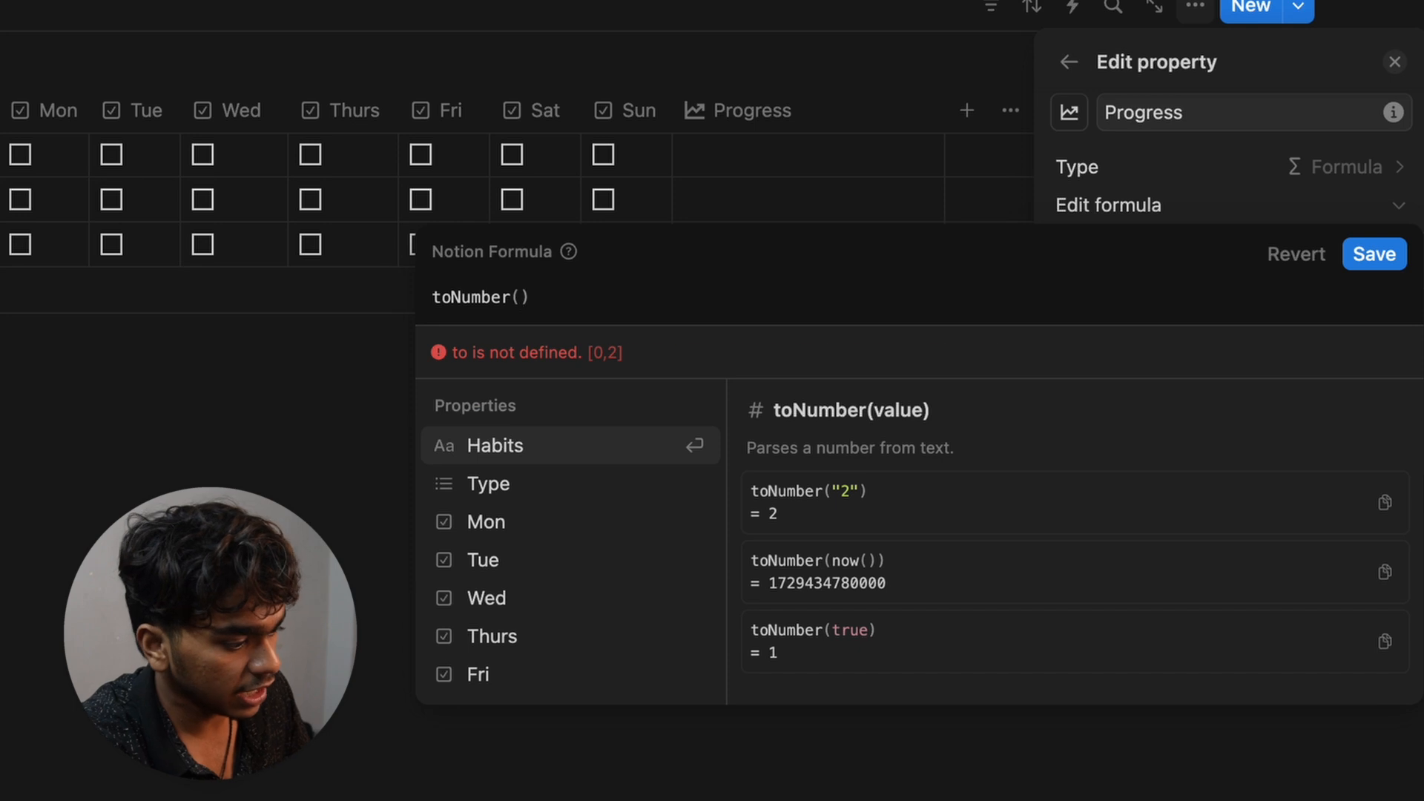
{"action": "type", "text": "mo"}
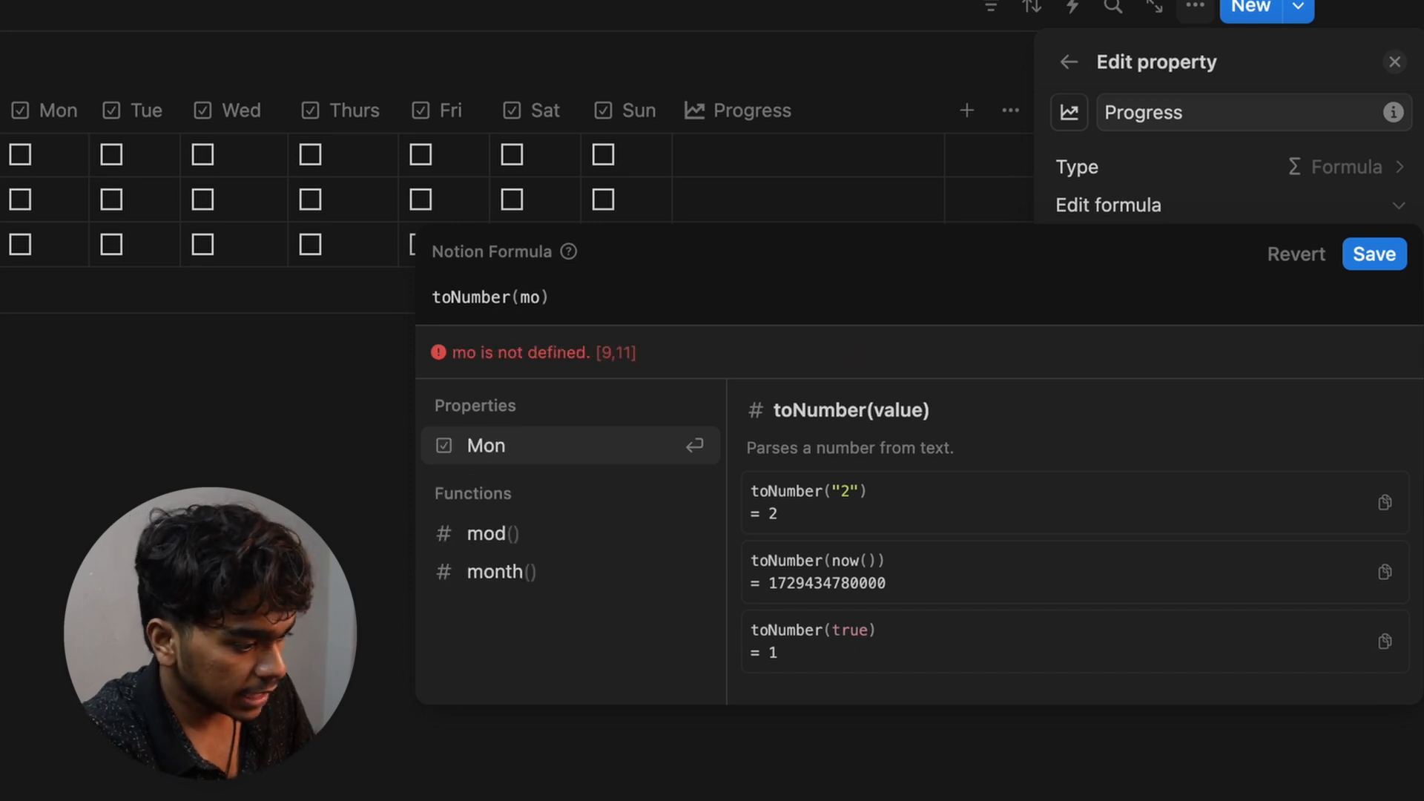
{"action": "key", "text": "Return"}
{"action": "type", "text": "+"}
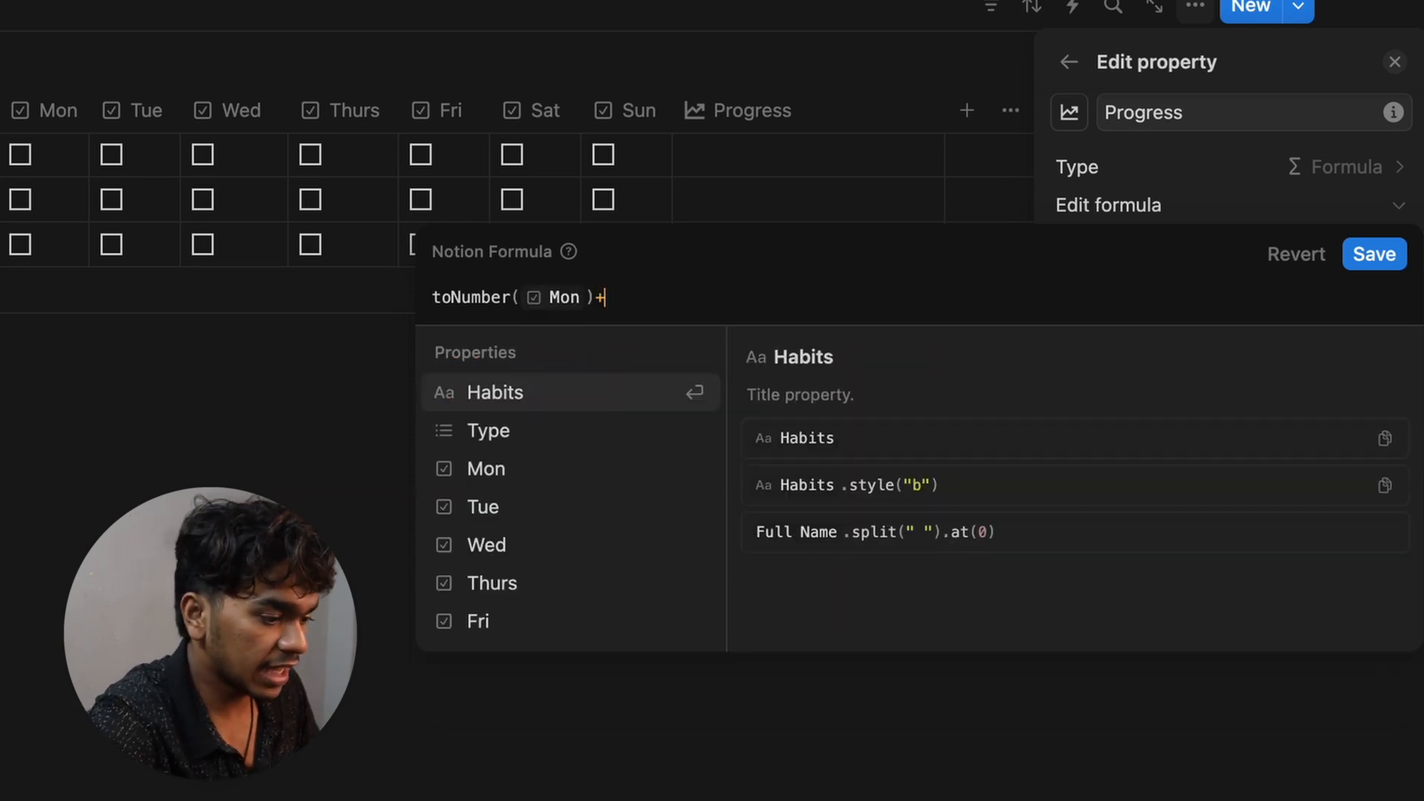
Step: Extend the Progress formula with toNumber(Tue)+toNumber(Wed)
{"action": "type", "text": "to"}
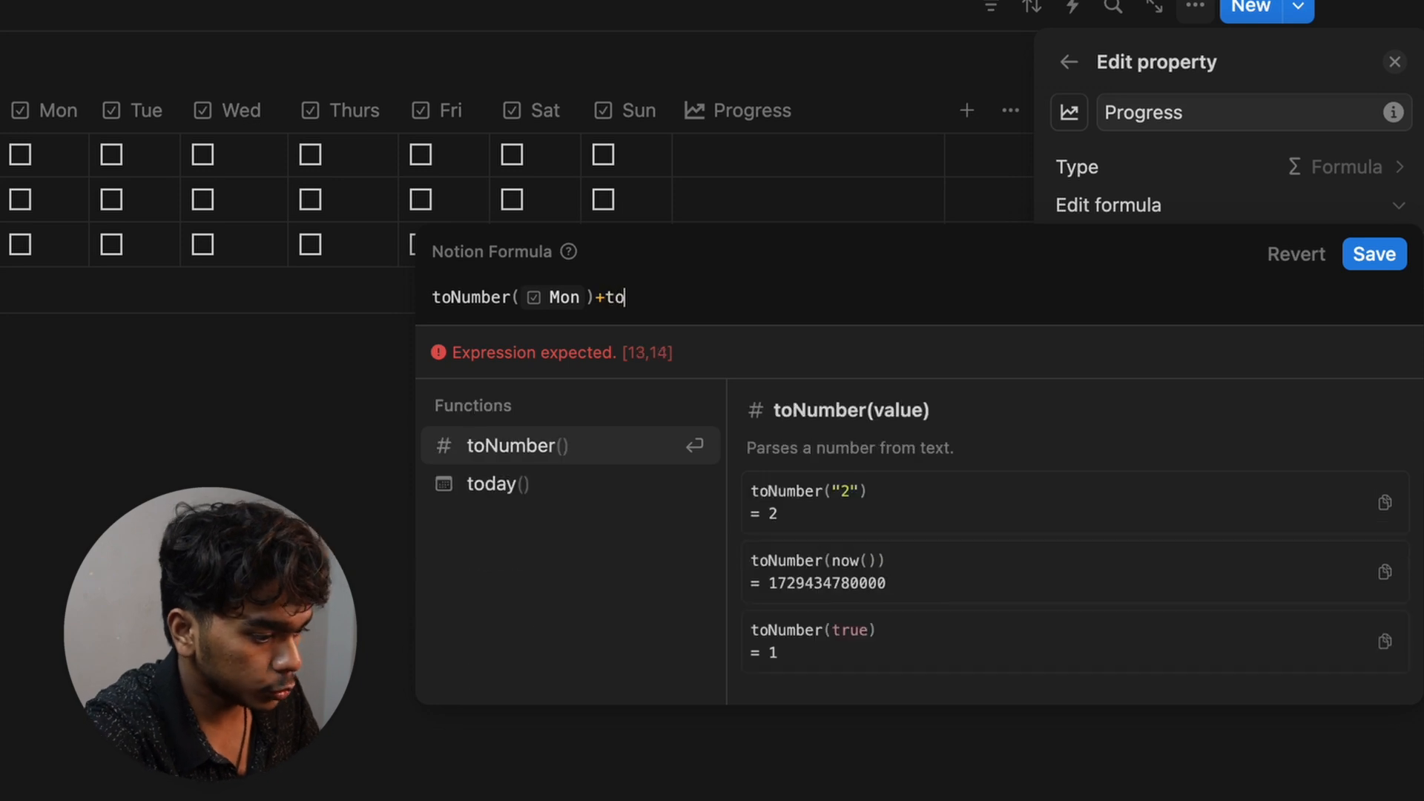
{"action": "key", "text": "Return"}
{"action": "type", "text": "tu"}
{"action": "key", "text": "Return"}
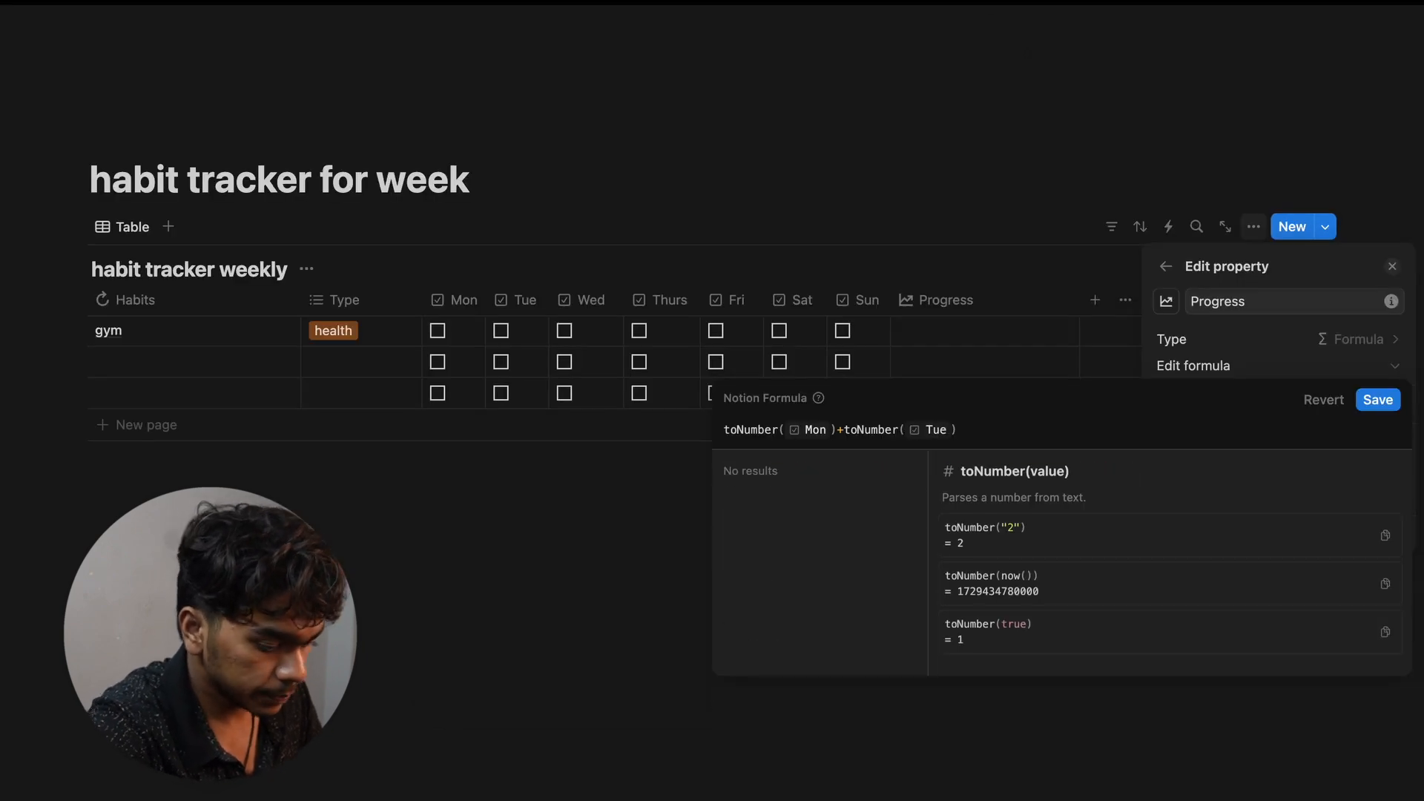
{"action": "type", "text": "+to"}
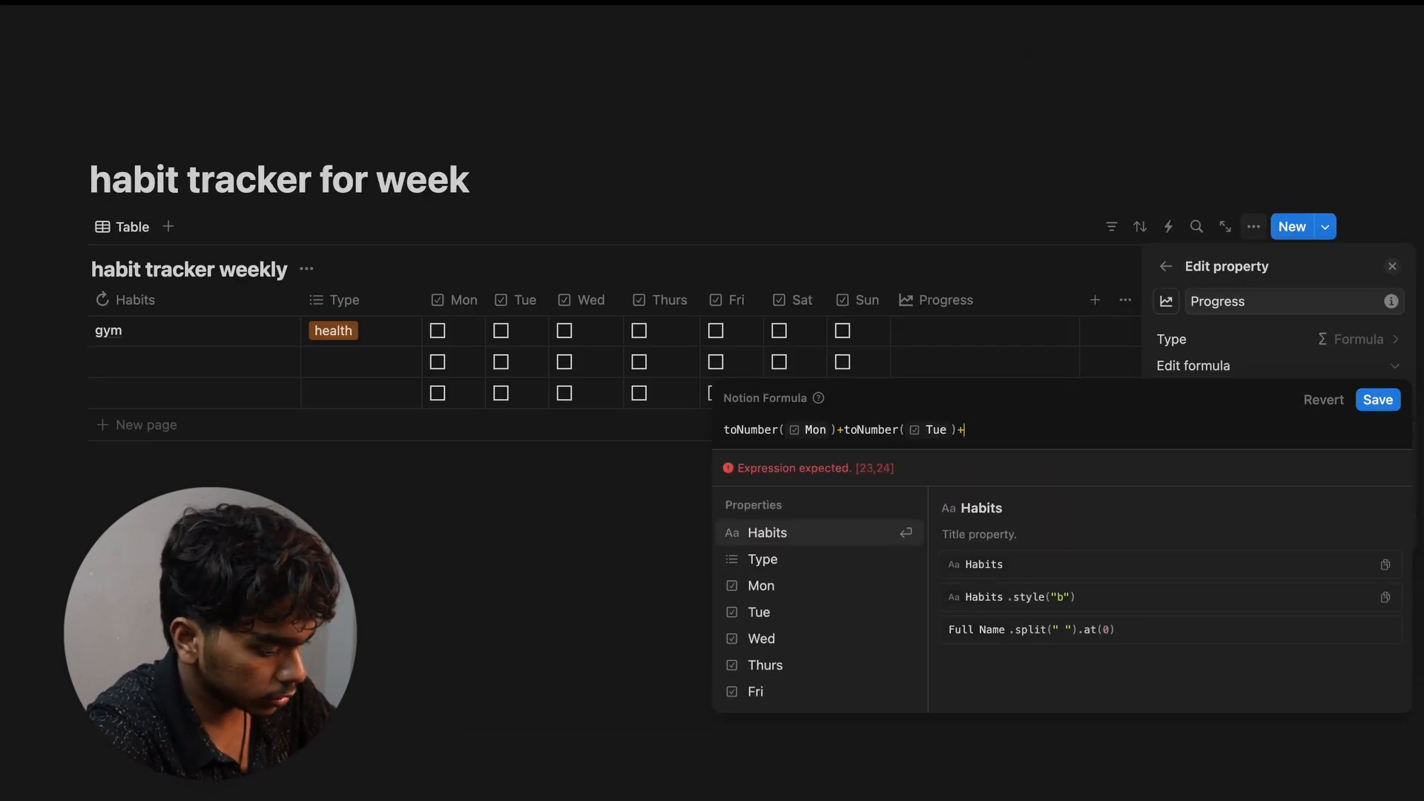
{"action": "key", "text": "Return"}
{"action": "type", "text": "we"}
{"action": "key", "text": "Return"}
Step: Add +toNumber(Thurs)+toNumber(Fri) to the end of the Progress formula
{"action": "type", "text": "+to"}
{"action": "key", "text": "Return"}
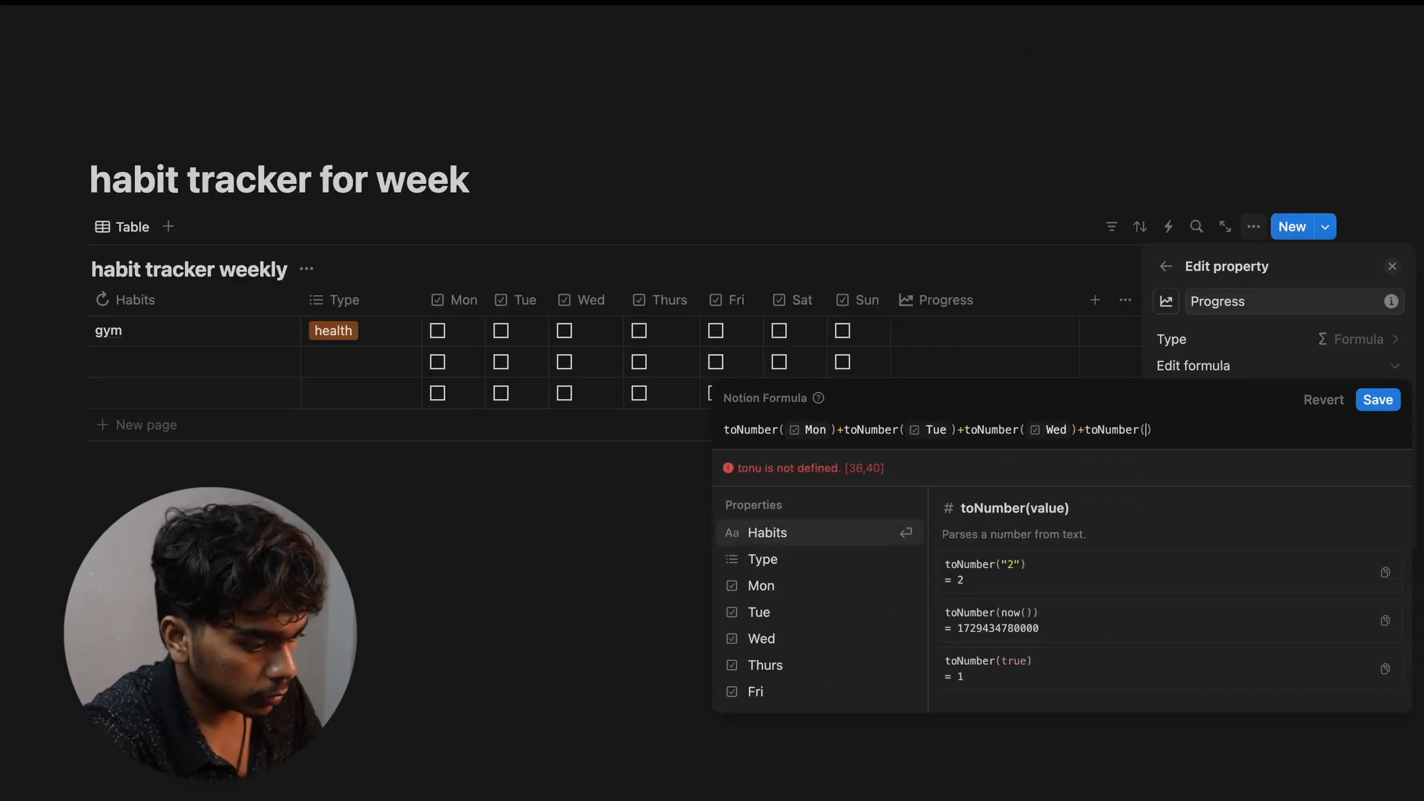
{"action": "type", "text": "th"}
{"action": "key", "text": "Return"}
{"action": "type", "text": "+tonu"}
{"action": "key", "text": "Return"}
{"action": "type", "text": "fr"}
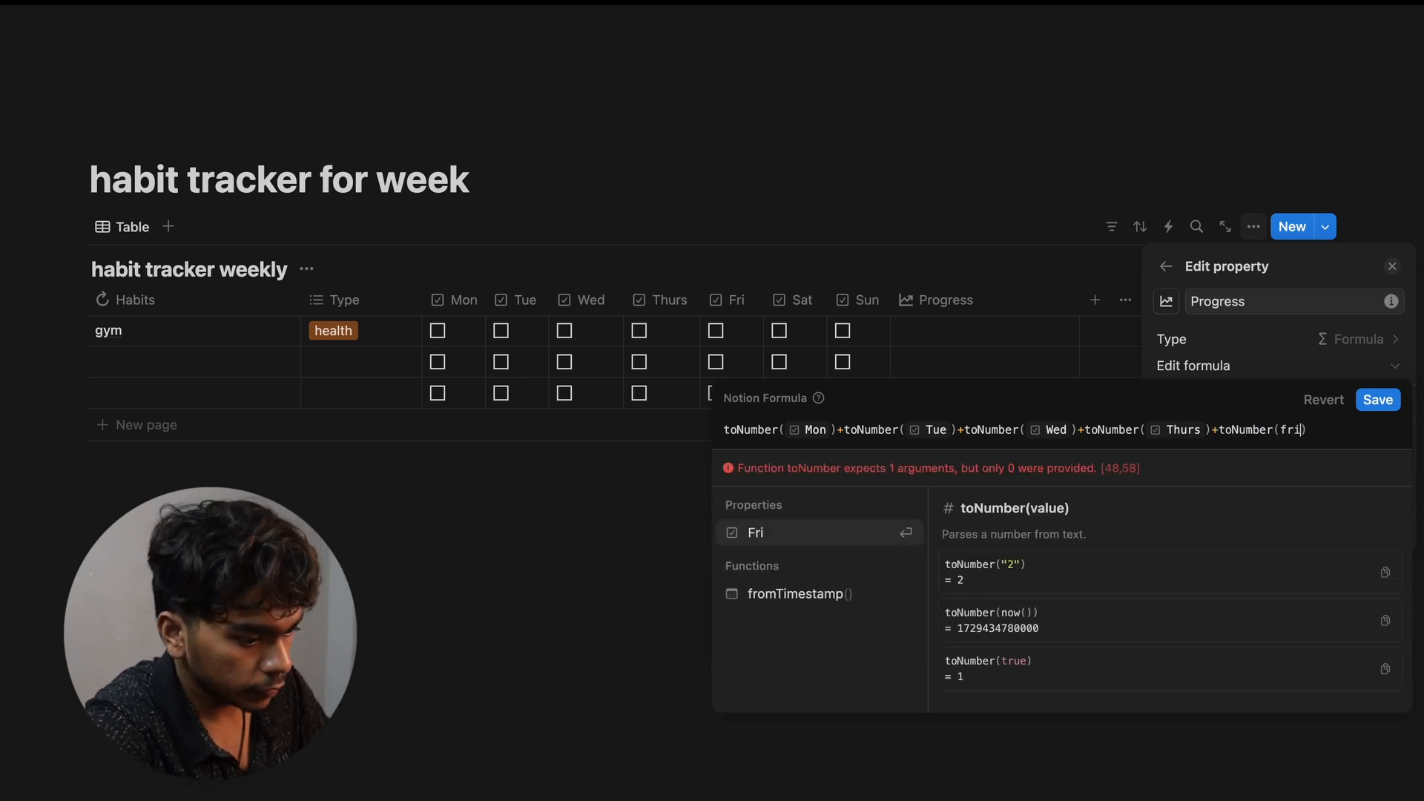
{"action": "key", "text": "Return"}
Step: Complete the weekday sum in the Progress formula with +toNumber(Sat)+toNumber(Sun)
{"action": "type", "text": "+to"}
{"action": "key", "text": "Return"}
{"action": "type", "text": "sat)"}
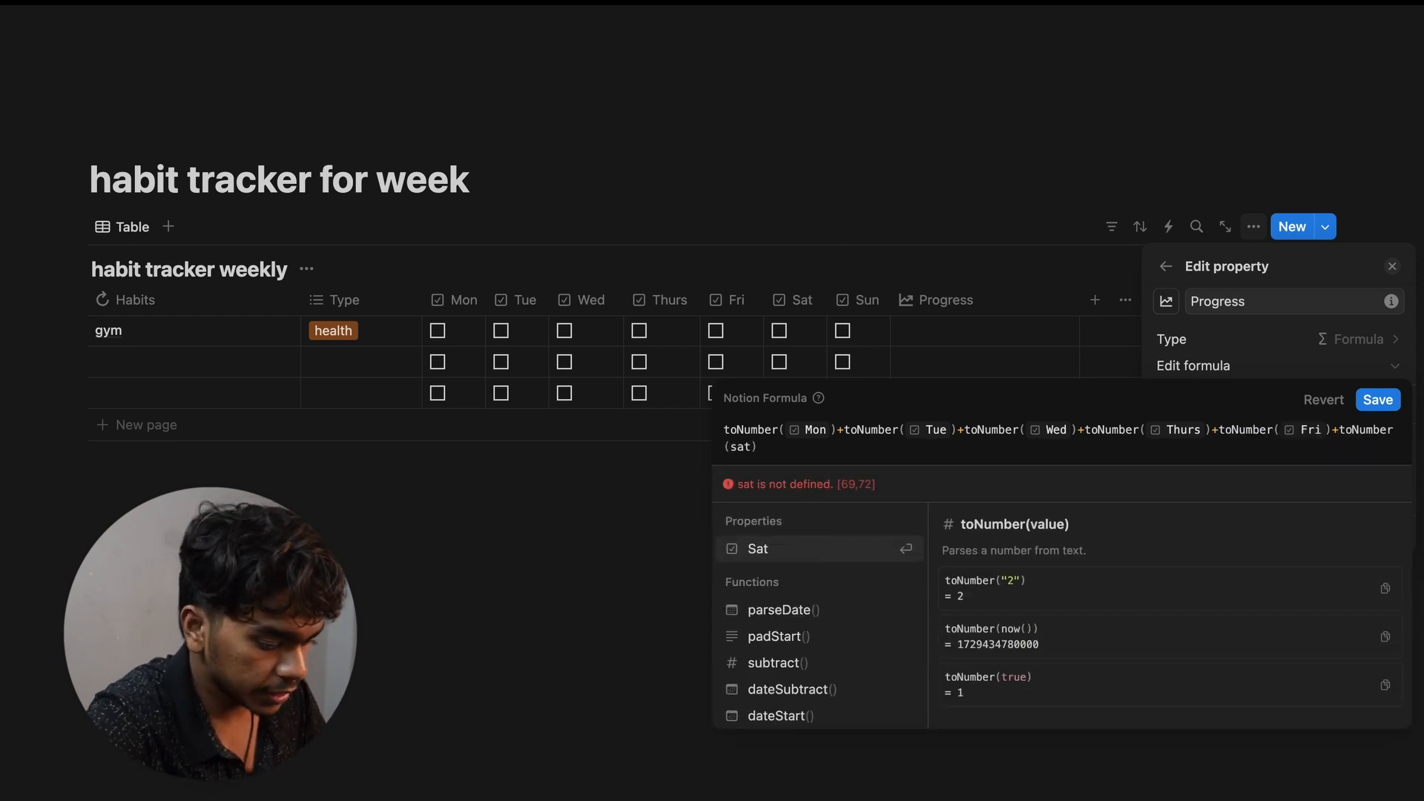
{"action": "key", "text": "Return"}
{"action": "type", "text": "+to"}
{"action": "key", "text": "Return"}
{"action": "type", "text": "su"}
{"action": "key", "text": "Return"}
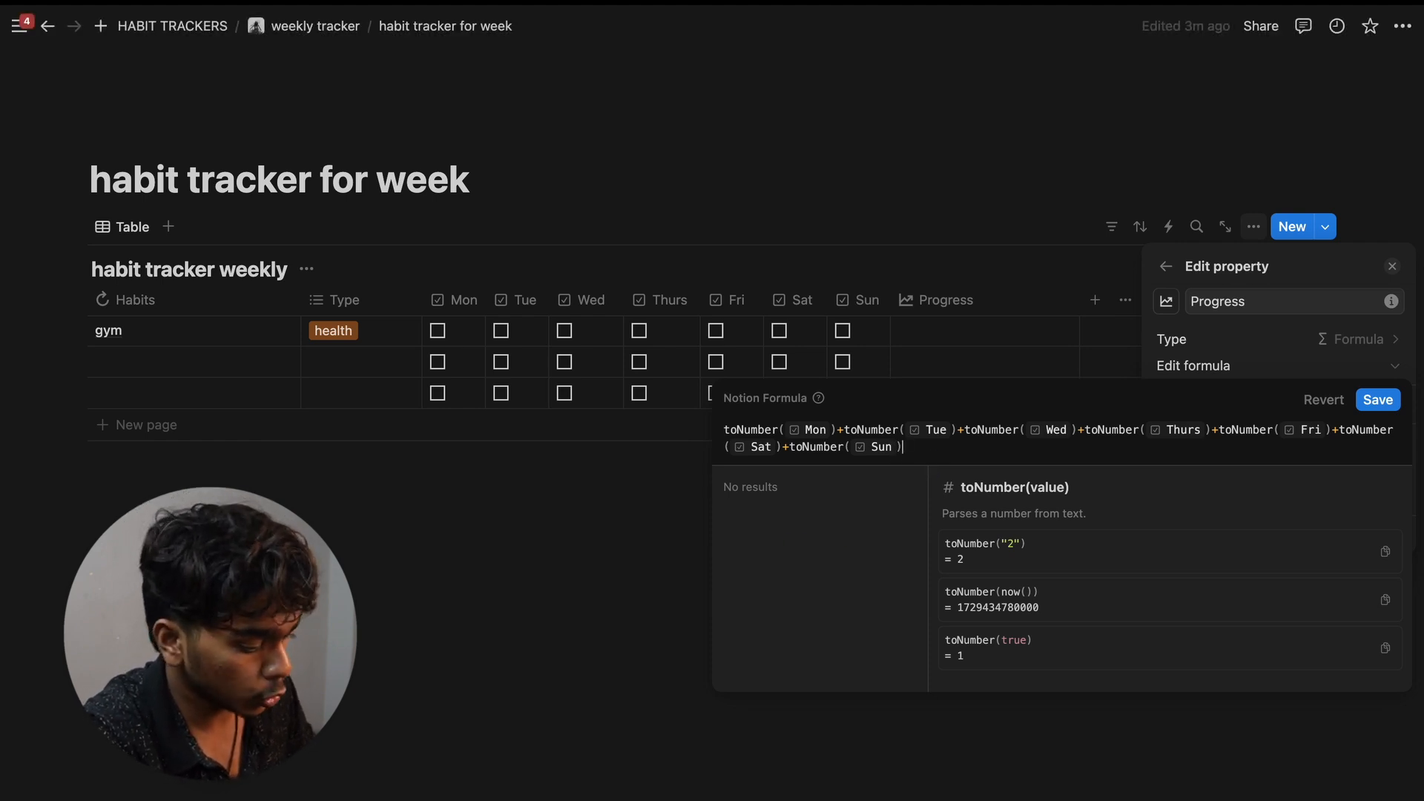
Step: Append /7 to the weekday sum, enclose the whole expression in parentheses and multiply it by 100
{"action": "type", "text": "/7"}
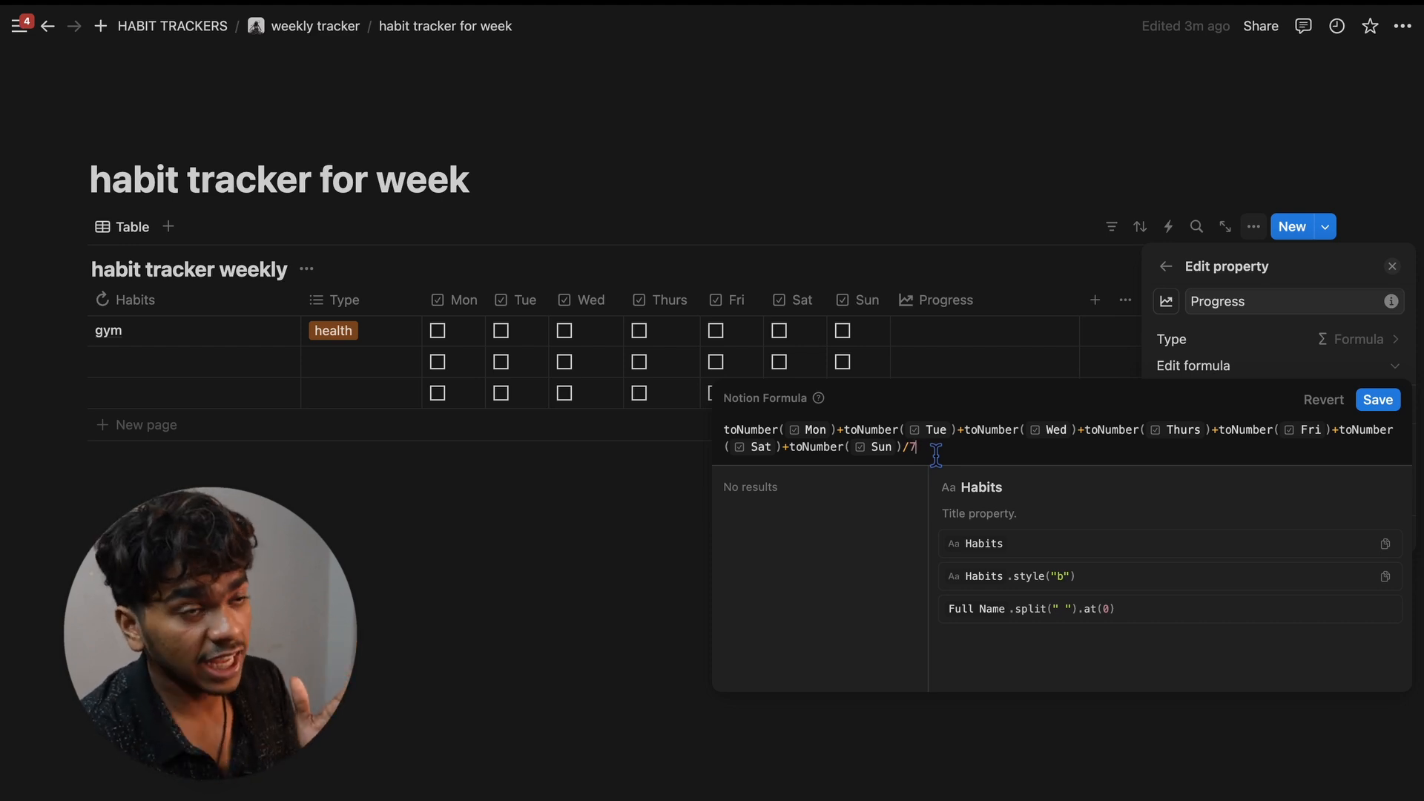
{"action": "type", "text": ")"}
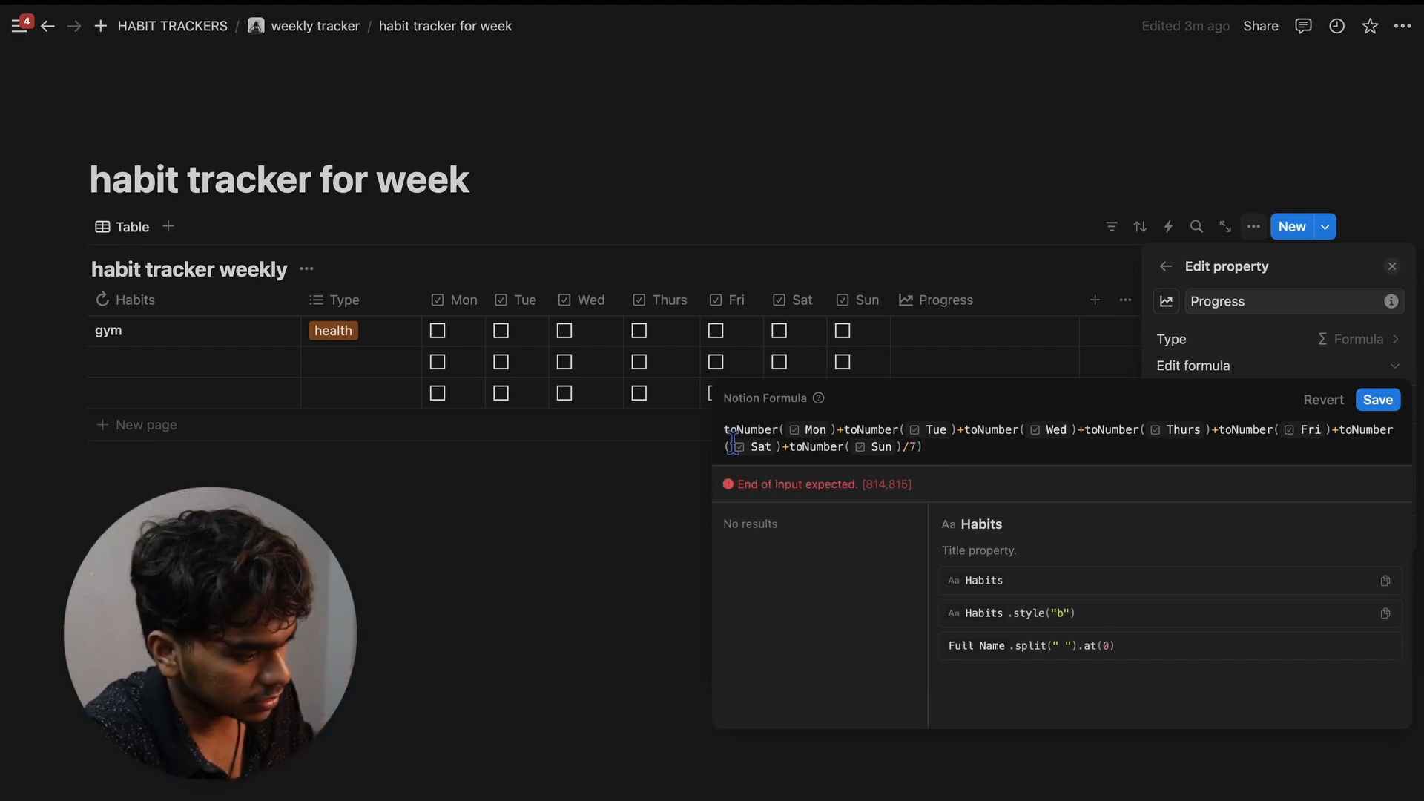
{"action": "left_click", "coordinate": [726, 431]}
{"action": "type", "text": "("}
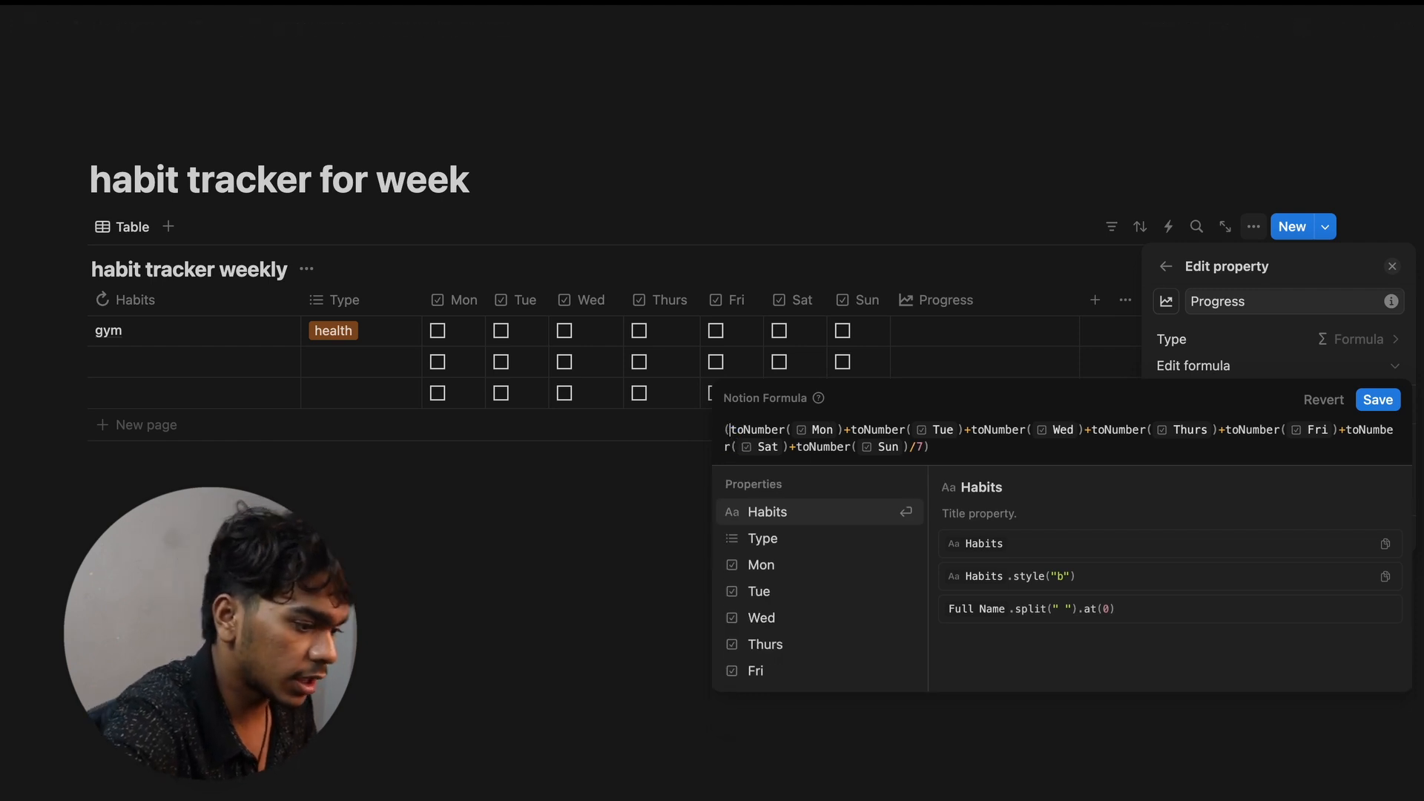
{"action": "left_click", "coordinate": [951, 461]}
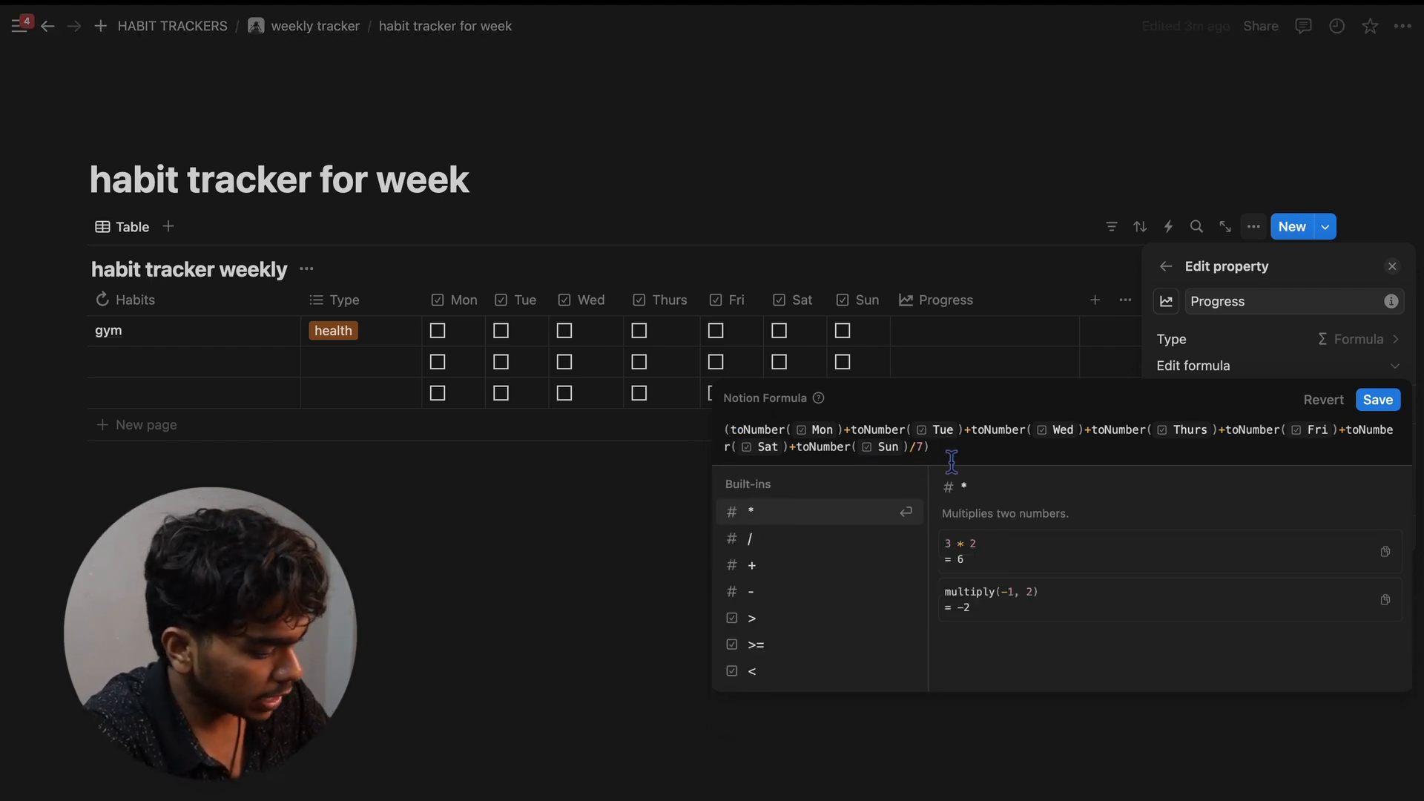
{"action": "type", "text": "*100"}
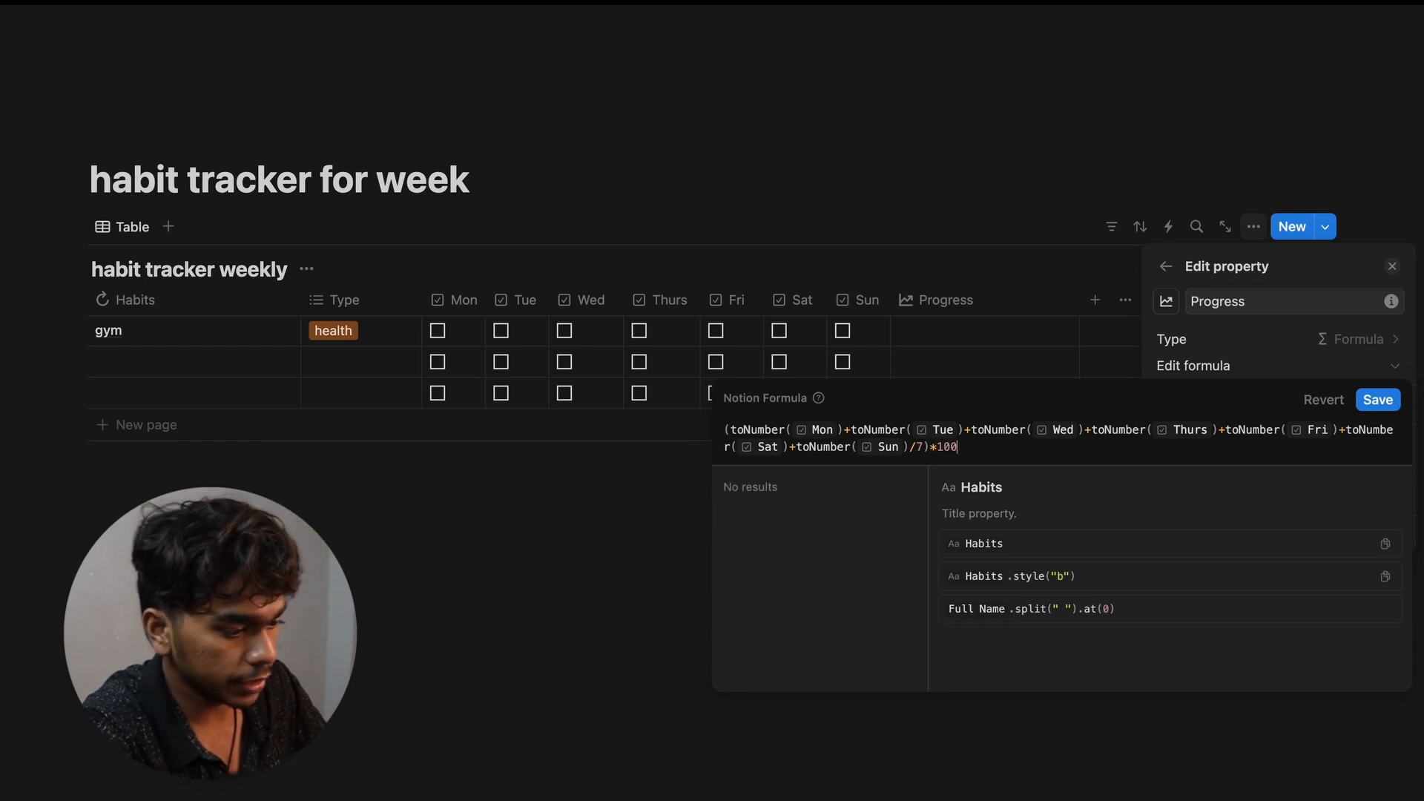
Step: Wrap the whole Progress expression in round(( )) with matching closing parentheses and save the formula
{"action": "type", "text": ")"}
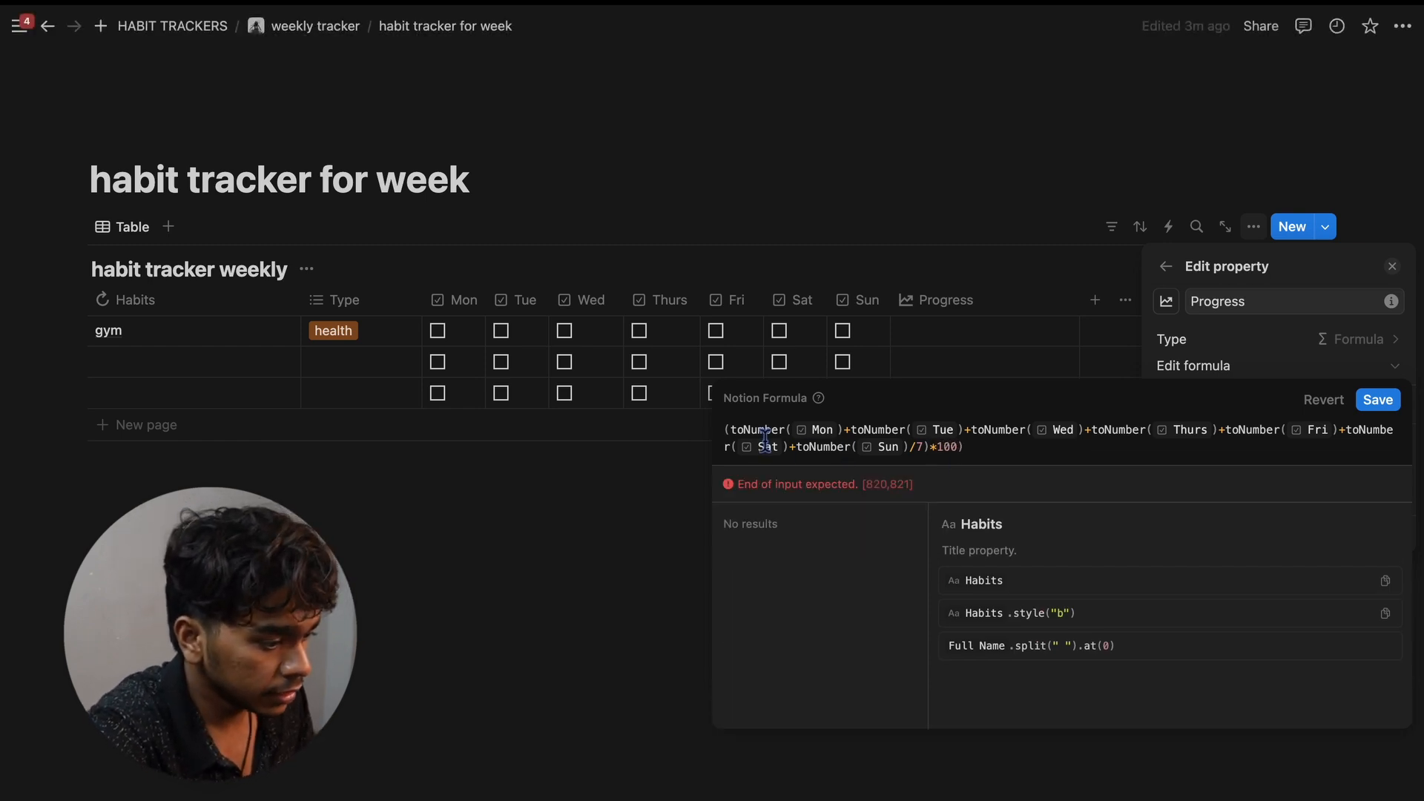
{"action": "left_click", "coordinate": [726, 430]}
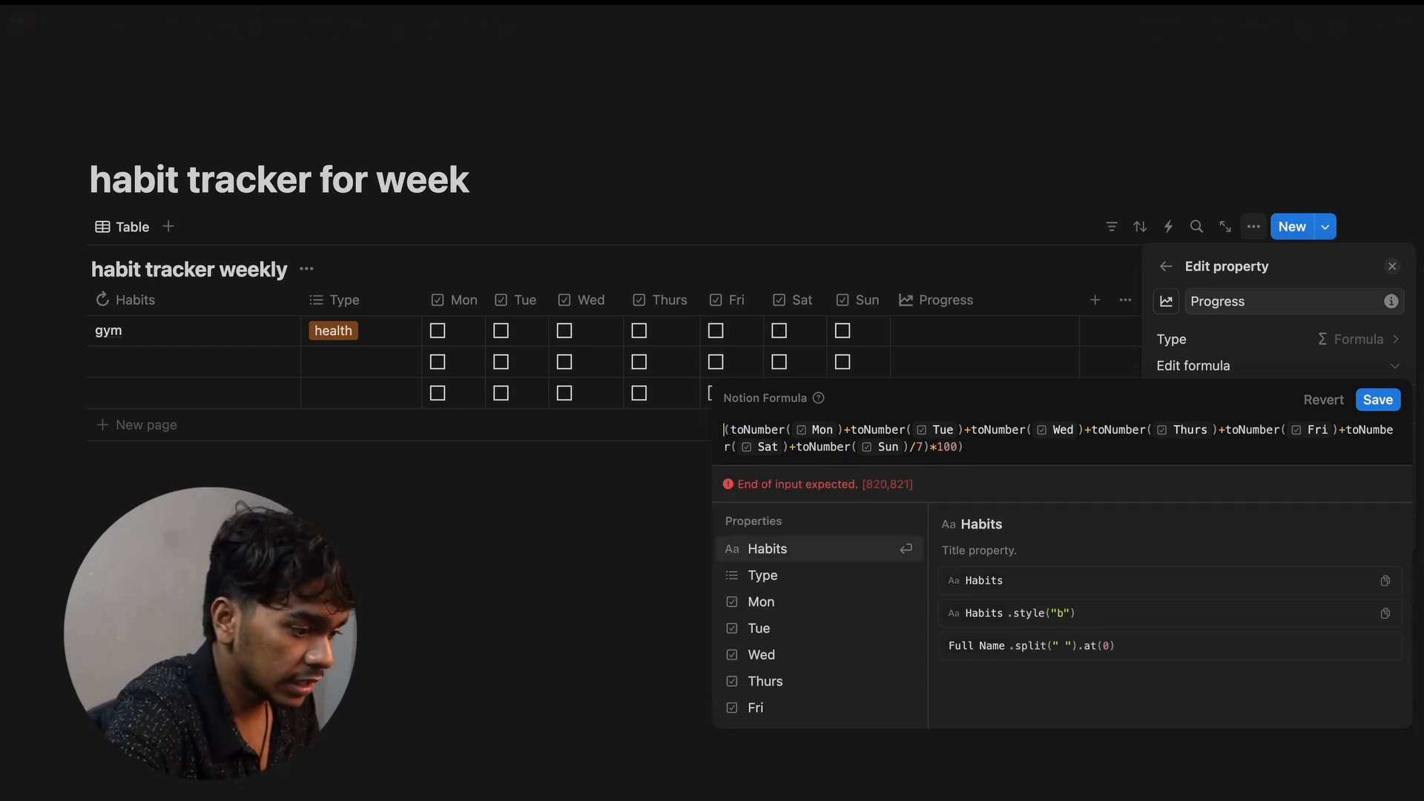
{"action": "type", "text": "(roun"}
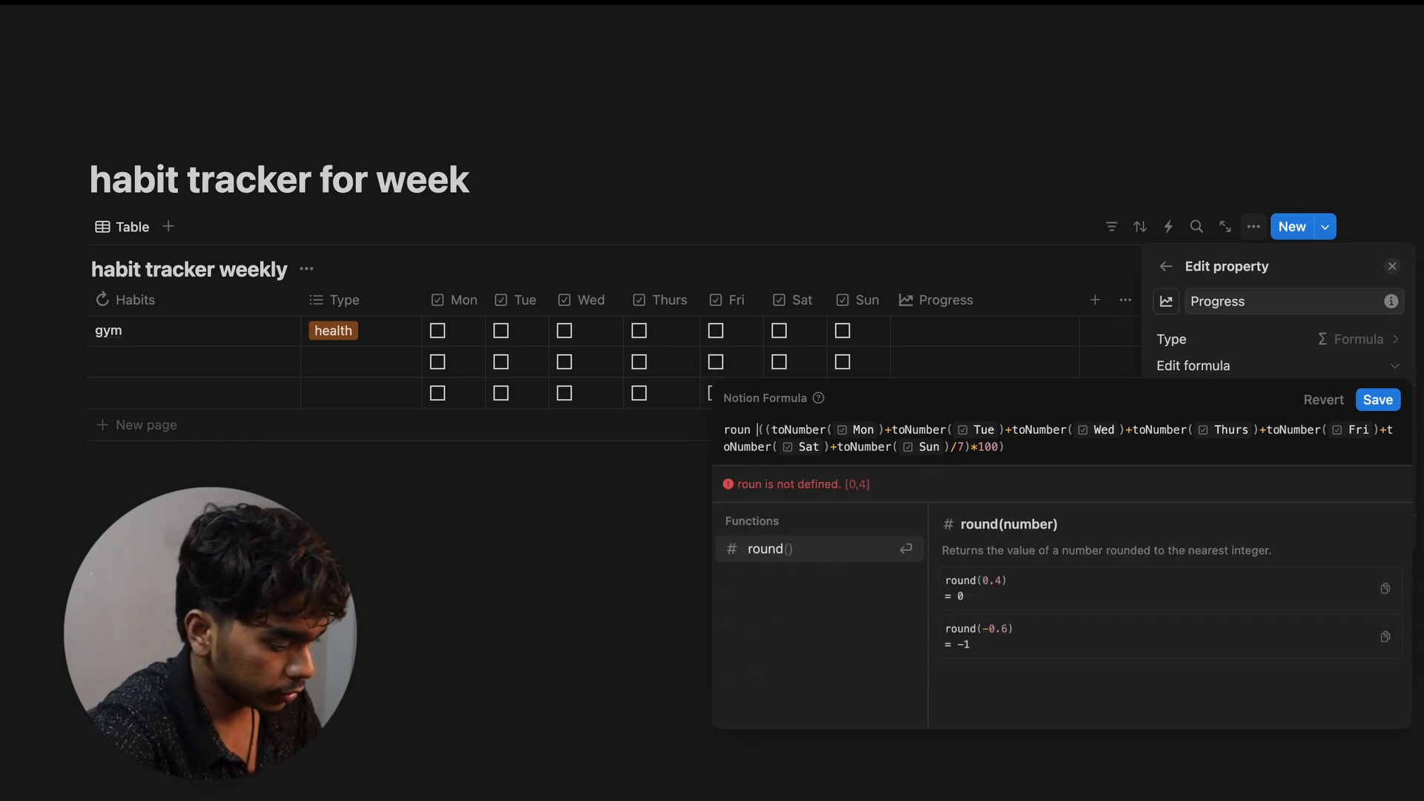
{"action": "key", "text": "BackSpace"}
{"action": "type", "text": "d"}
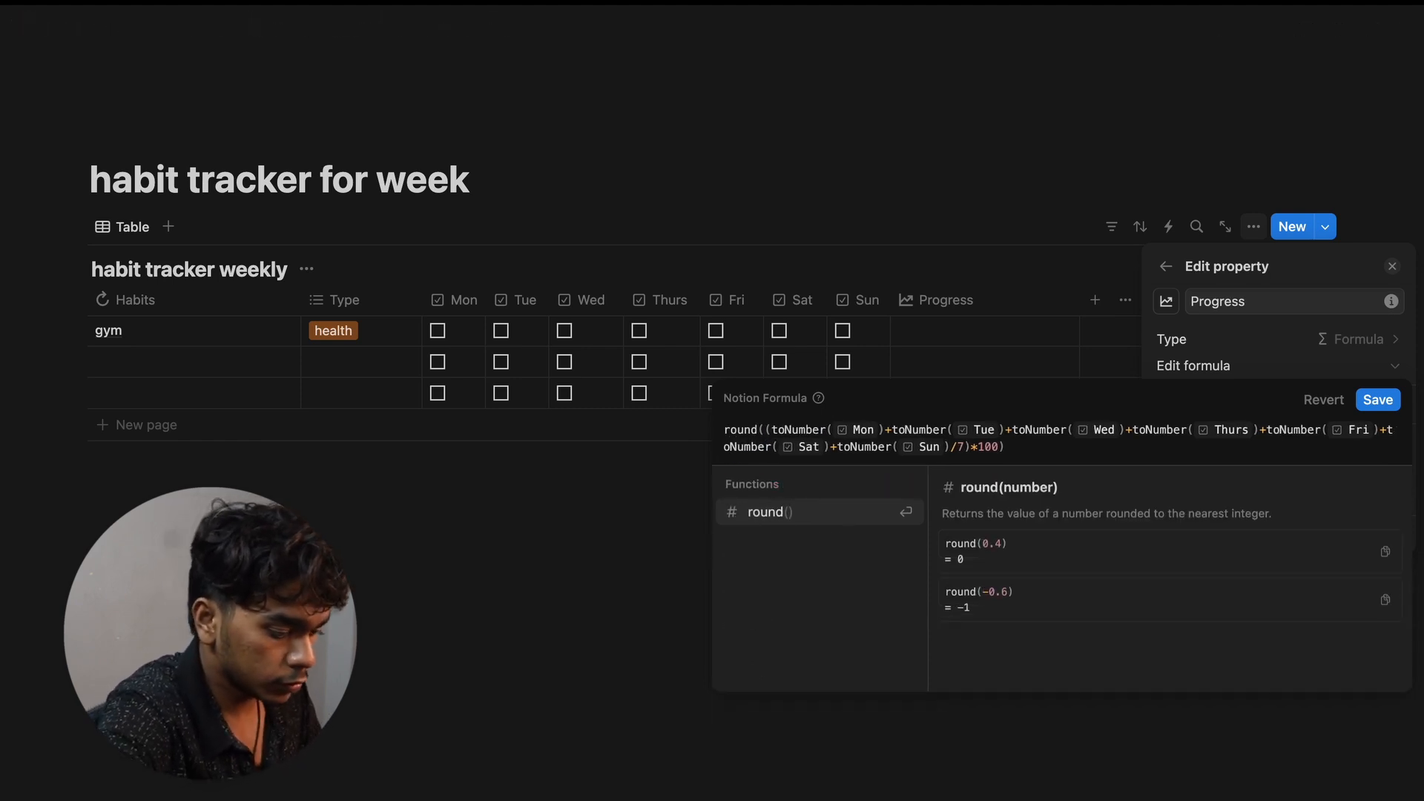
{"action": "type", "text": "("}
{"action": "left_click", "coordinate": [1034, 452]}
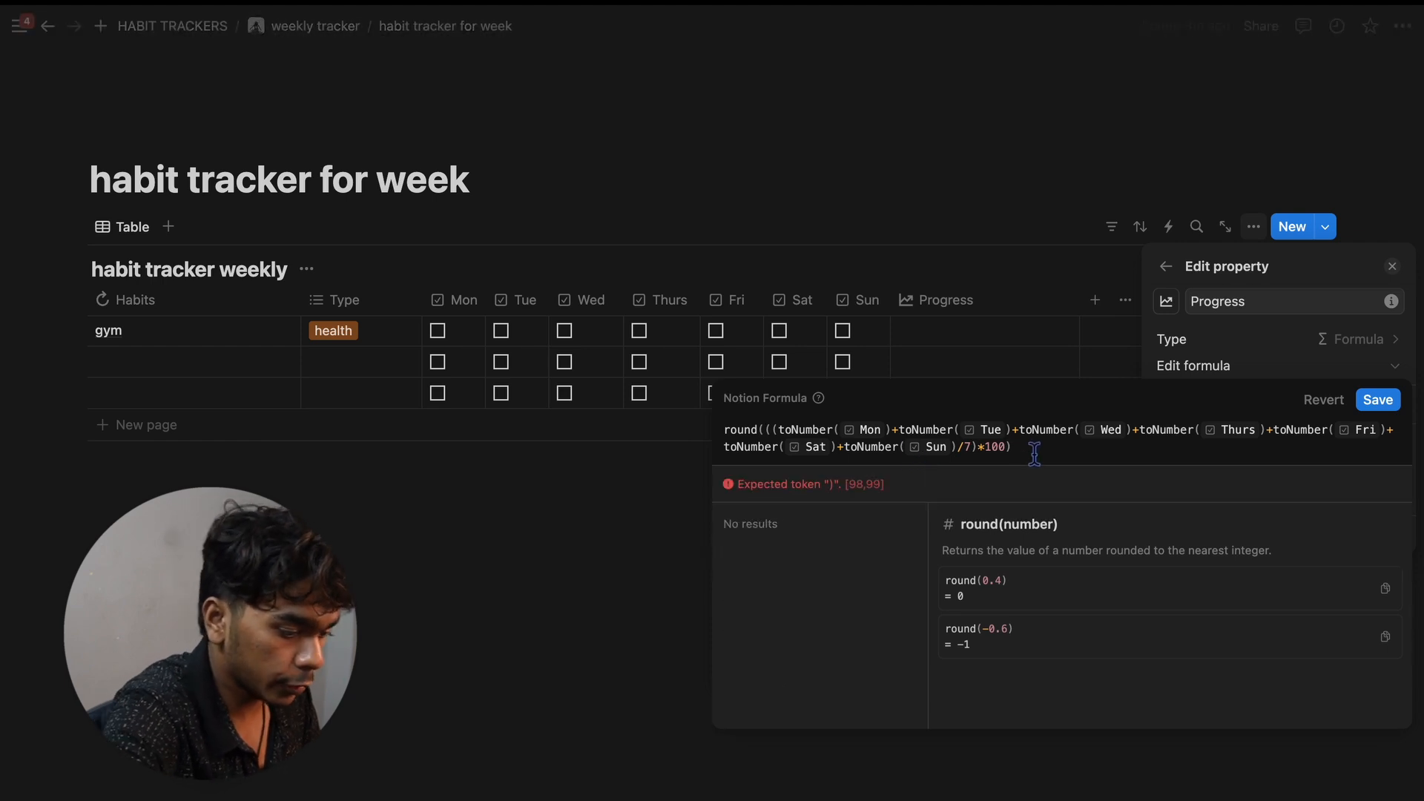
{"action": "type", "text": ")"}
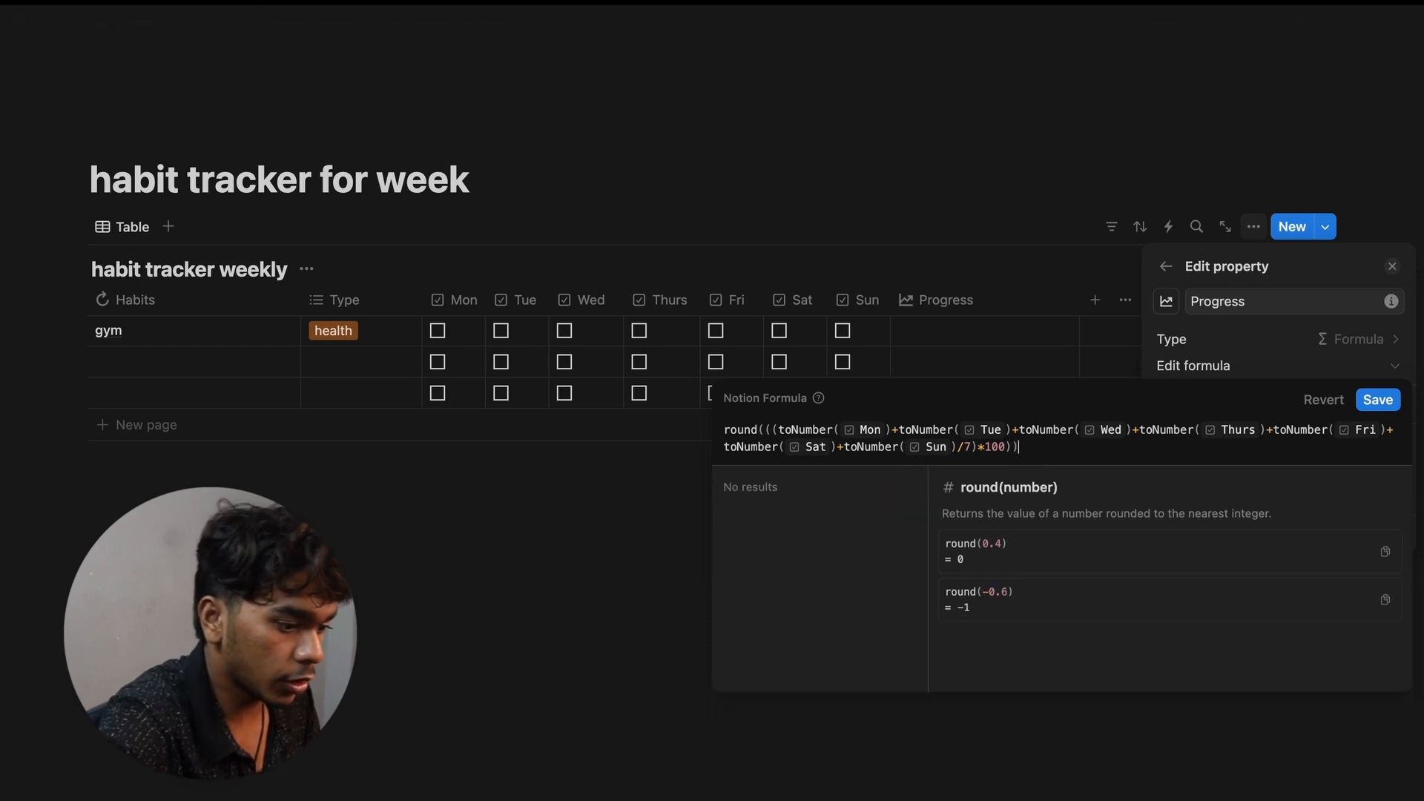
{"action": "left_click", "coordinate": [1371, 401]}
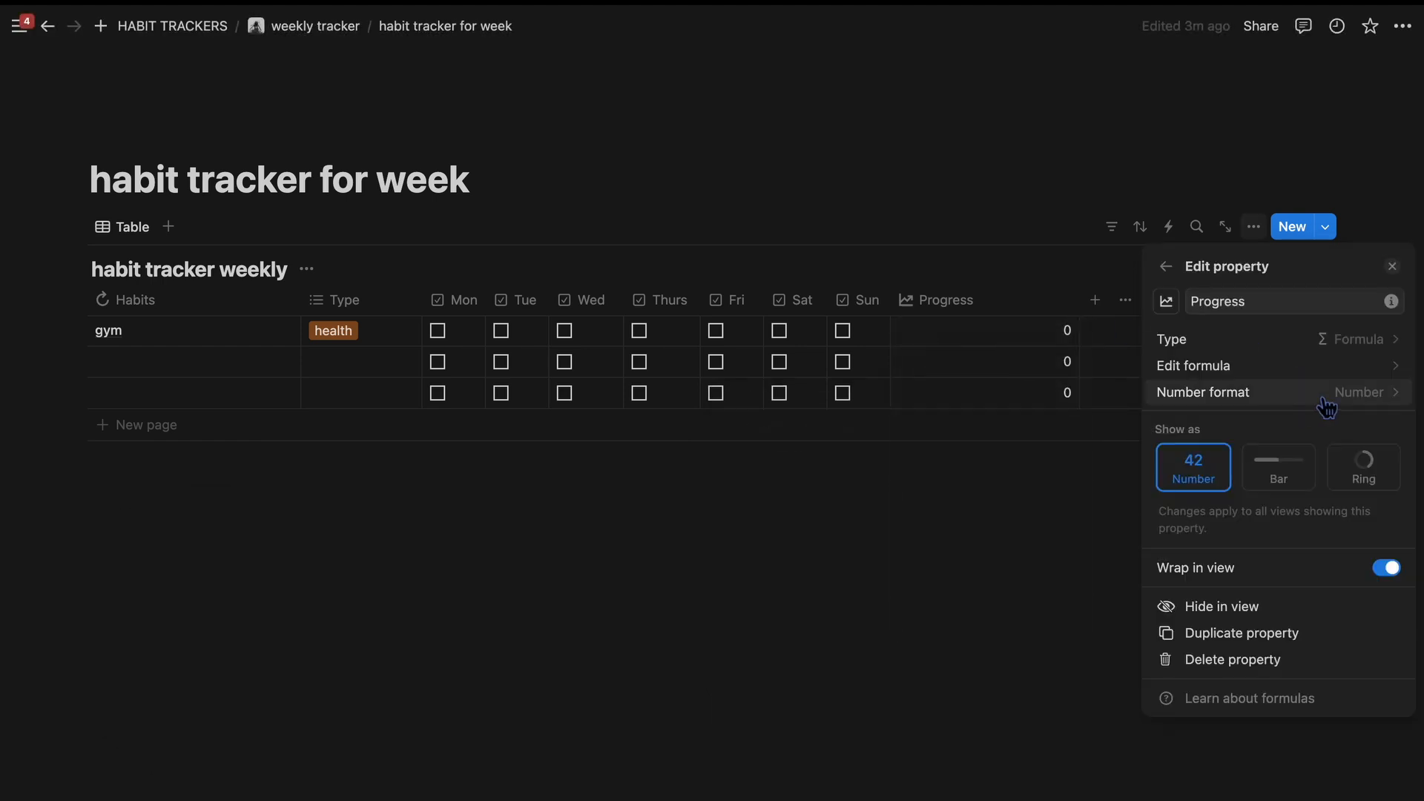
Step: Set the Progress column's number format to Percent and show it as a bar
{"action": "left_click", "coordinate": [1325, 393]}
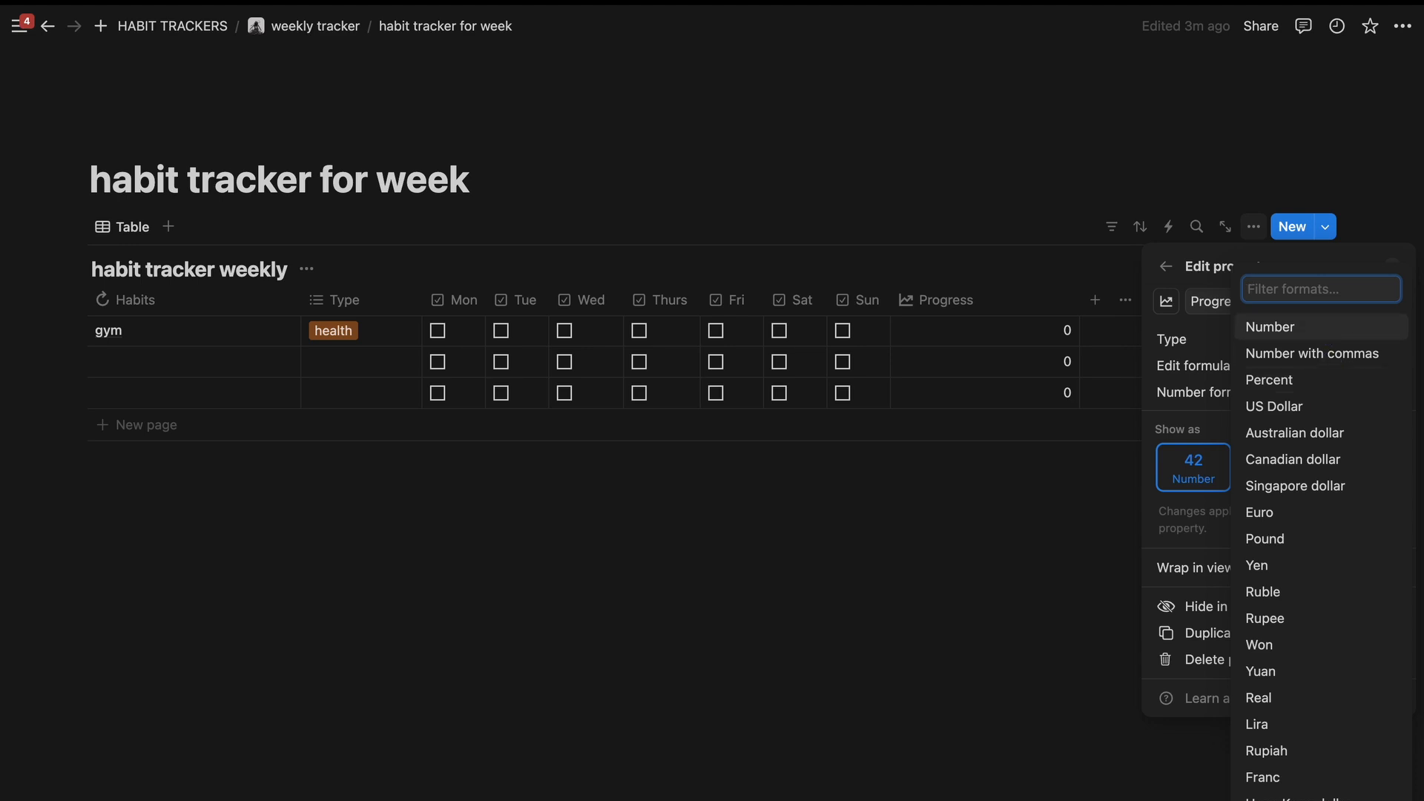
{"action": "type", "text": "per"}
{"action": "key", "text": "Return"}
{"action": "left_click", "coordinate": [1293, 483]}
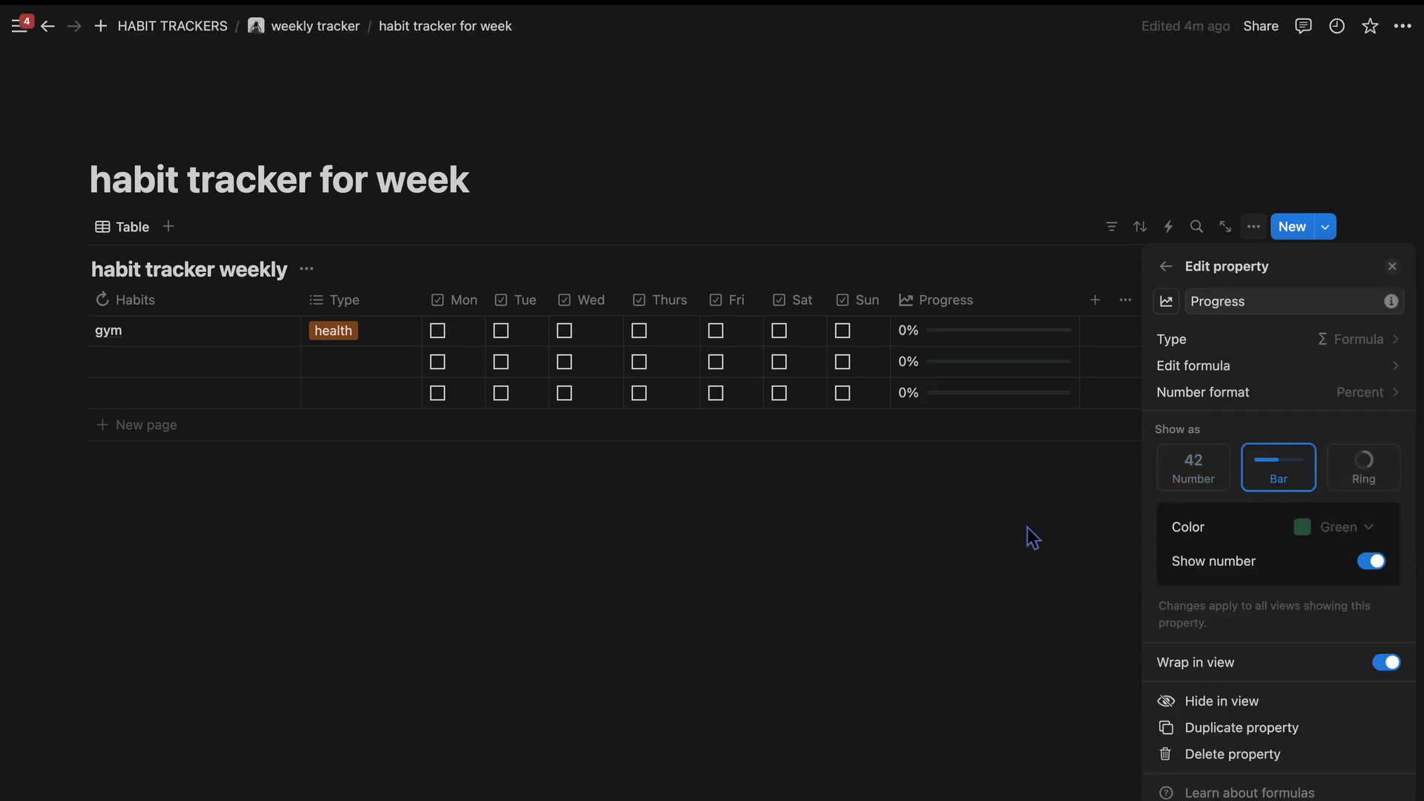
{"action": "left_click", "coordinate": [1033, 537]}
Step: Try the Fri checkbox in the gym row to test the progress bar
{"action": "left_click", "coordinate": [717, 332]}
{"action": "left_click", "coordinate": [721, 340]}
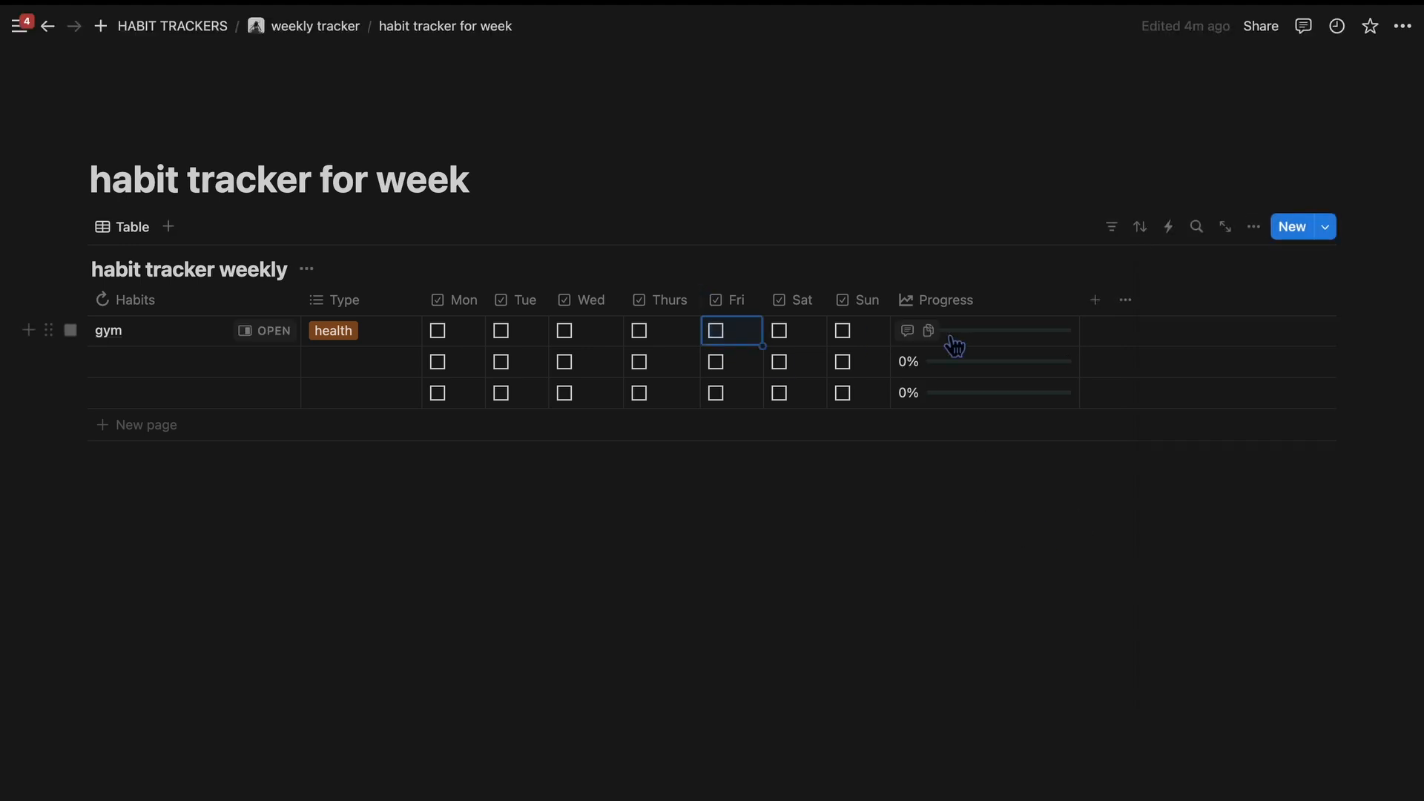
Step: Open the Progress column's formula for editing and append /100 to the end of the expression
{"action": "left_click", "coordinate": [947, 301]}
{"action": "left_click", "coordinate": [941, 371]}
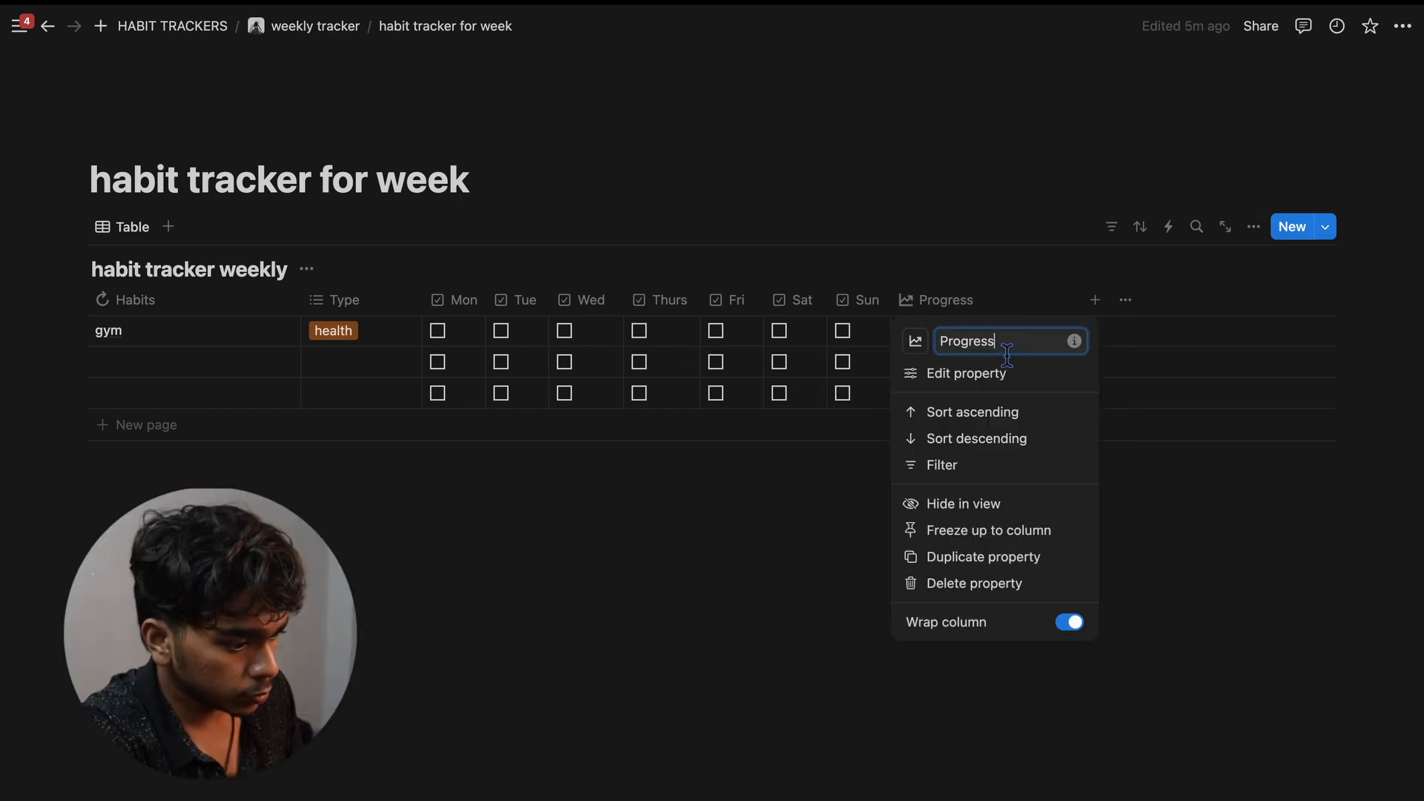
{"action": "left_click", "coordinate": [993, 372]}
{"action": "left_click", "coordinate": [1346, 375]}
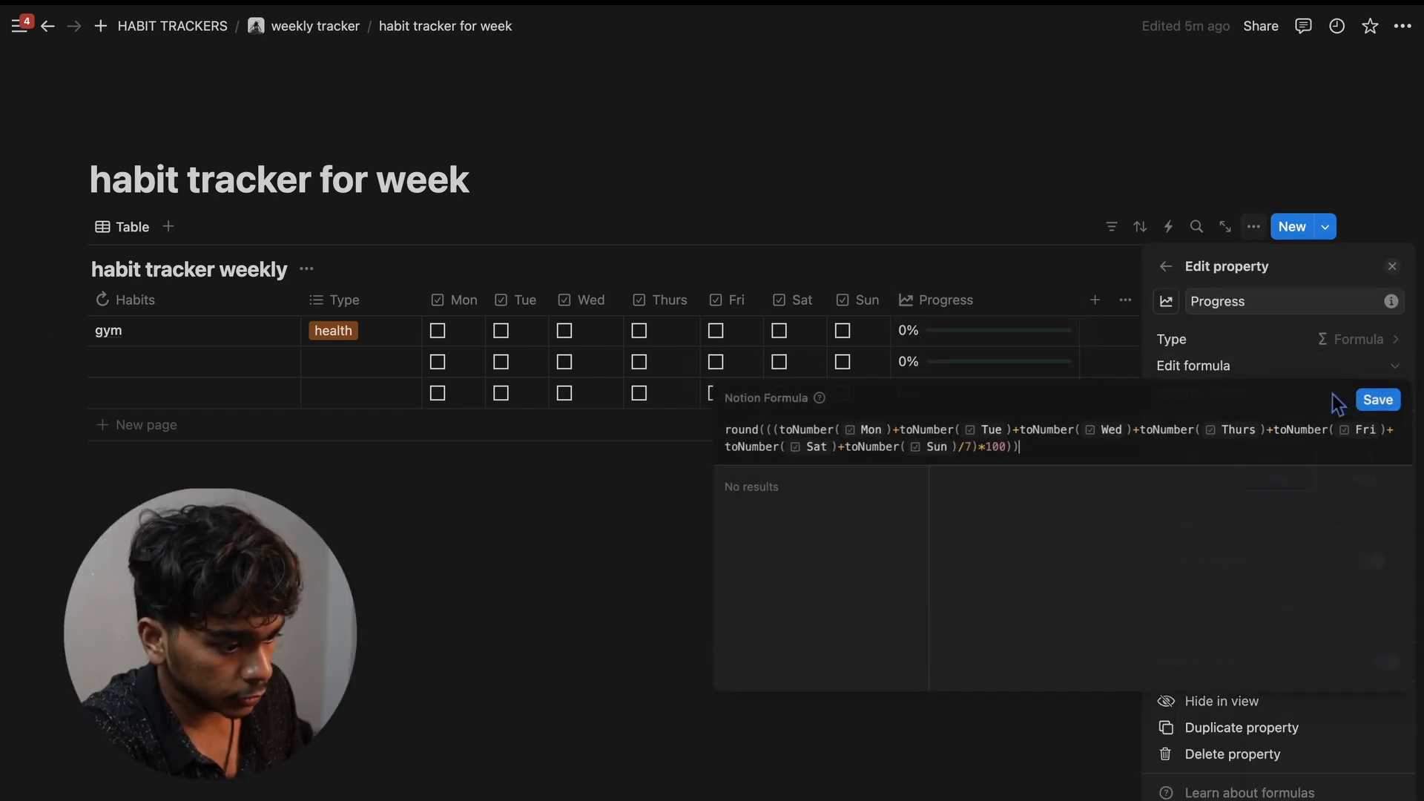
{"action": "left_click", "coordinate": [1067, 444]}
{"action": "type", "text": "1"}
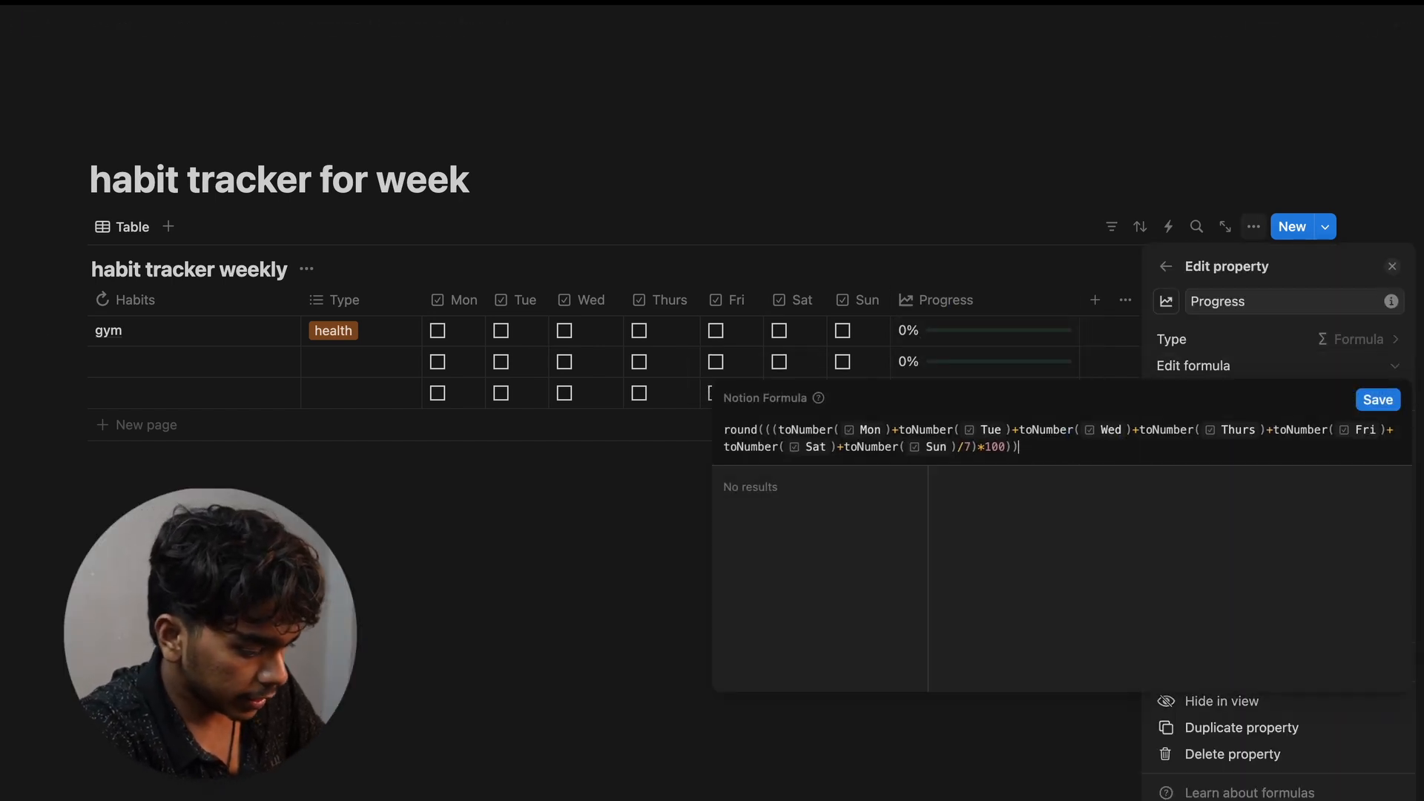
{"action": "type", "text": "/100"}
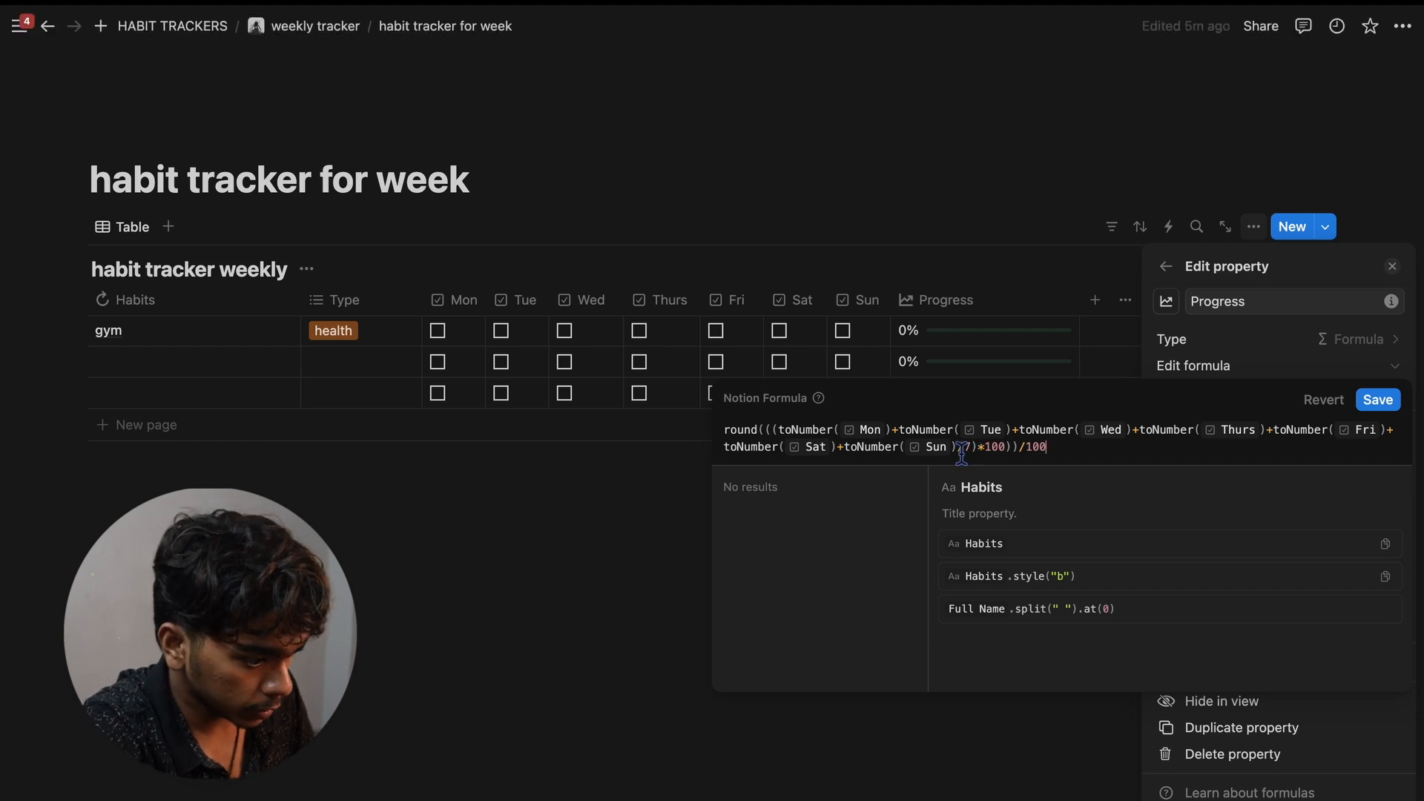
Step: Close the weekday sum with a parenthesis before /7, remove the extra one before /100, and save the formula
{"action": "type", "text": ")"}
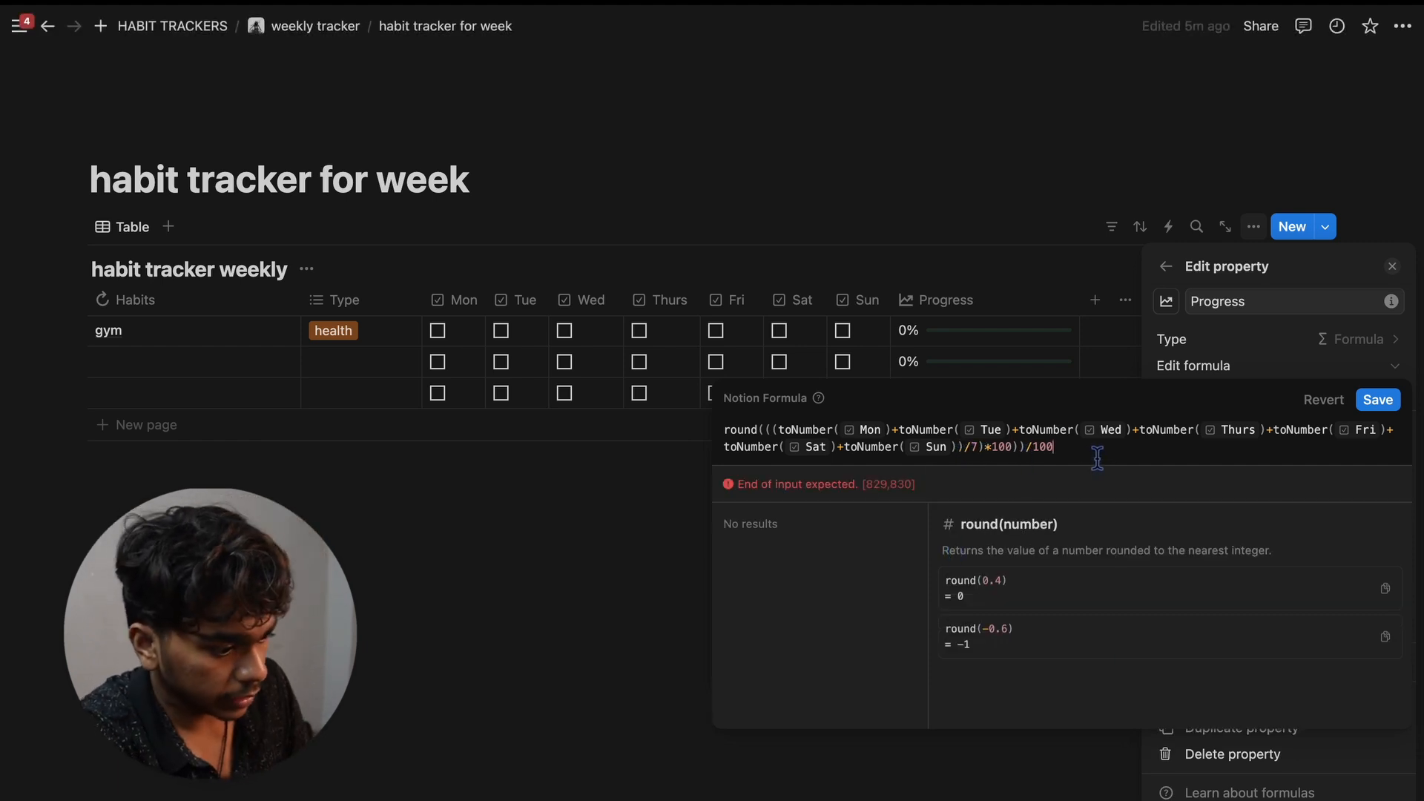
{"action": "key", "text": "BackSpace"}
{"action": "left_click", "coordinate": [1070, 458]}
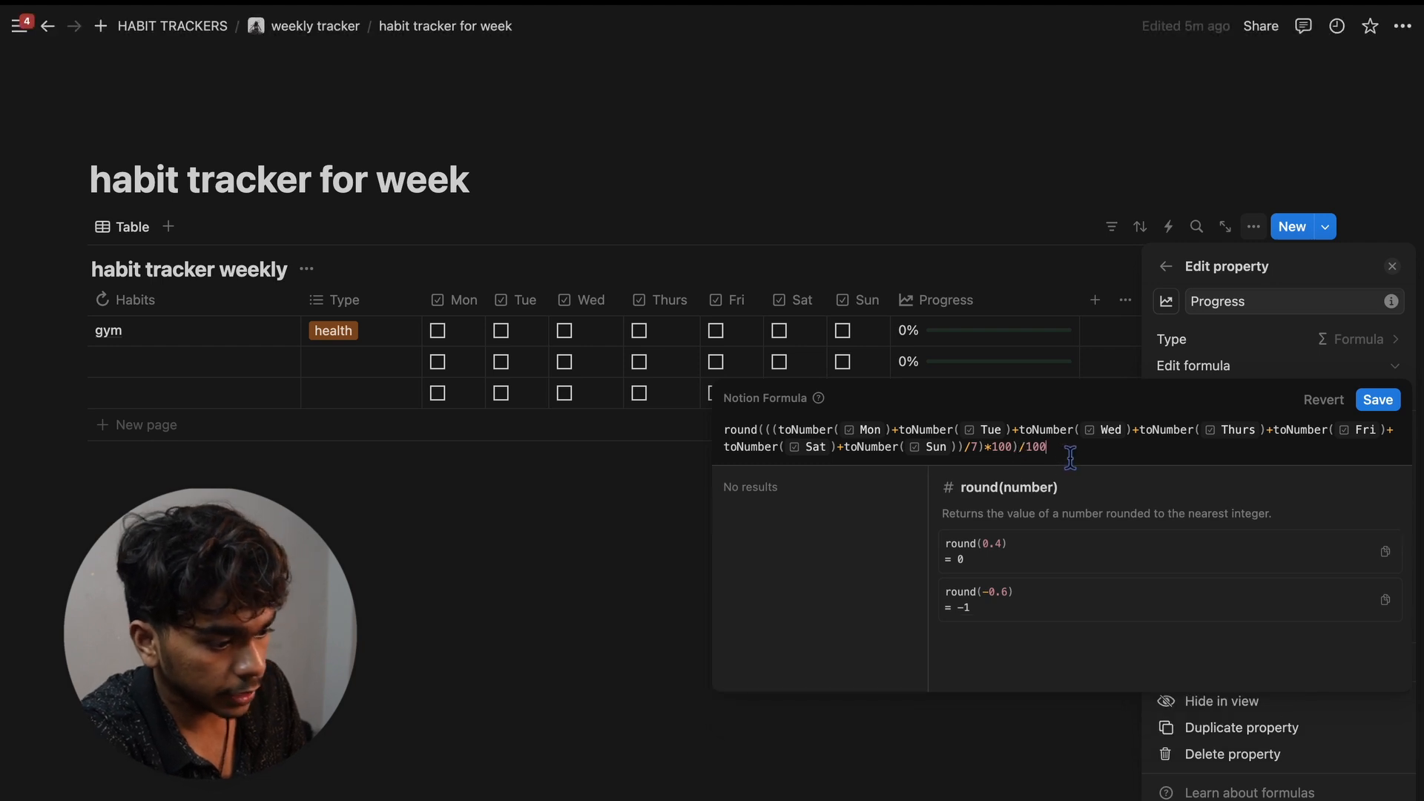
{"action": "left_click", "coordinate": [1391, 410]}
{"action": "left_click", "coordinate": [958, 601]}
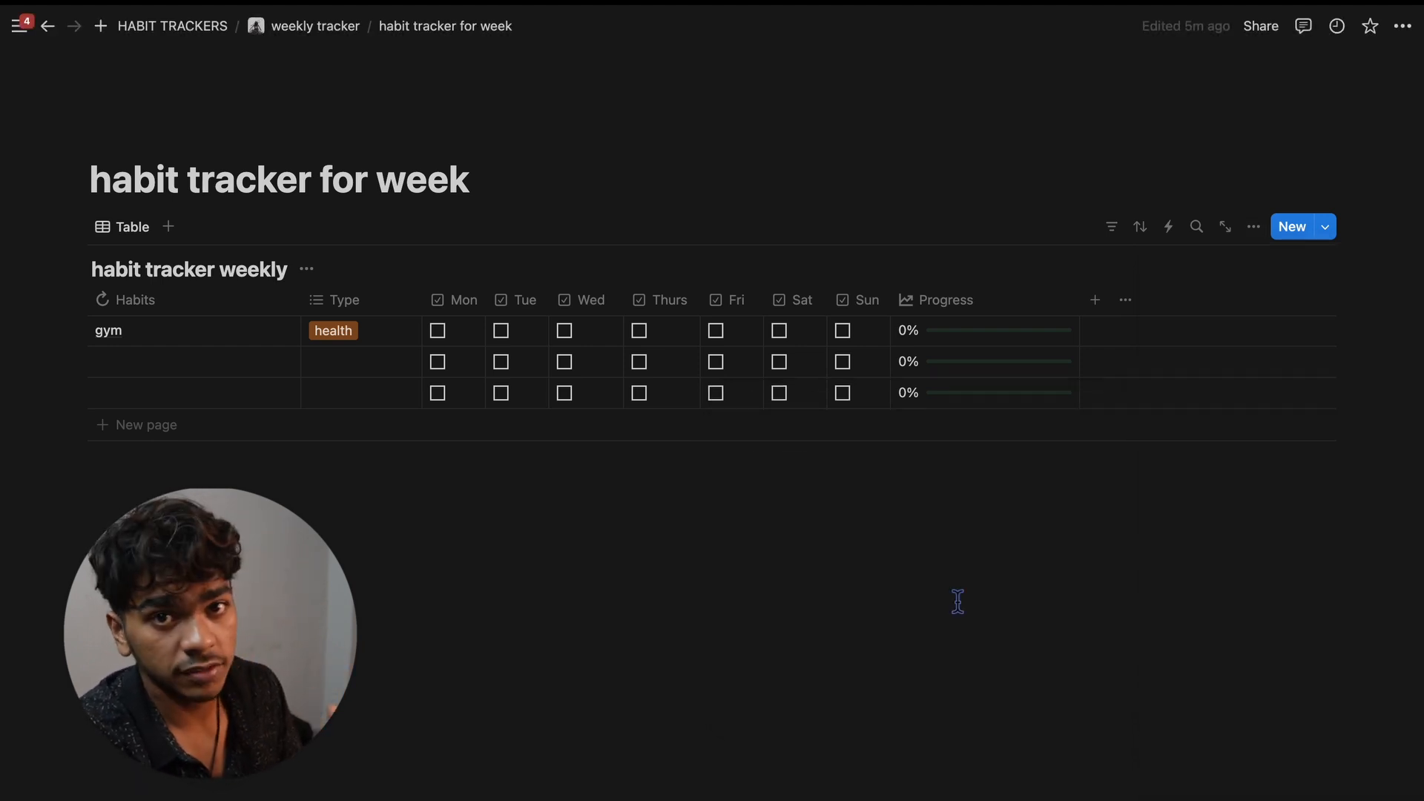
Step: Check all seven days, Mon to Sun, in the gym row, plus Sun and Sat in the second row
{"action": "left_click", "coordinate": [442, 334]}
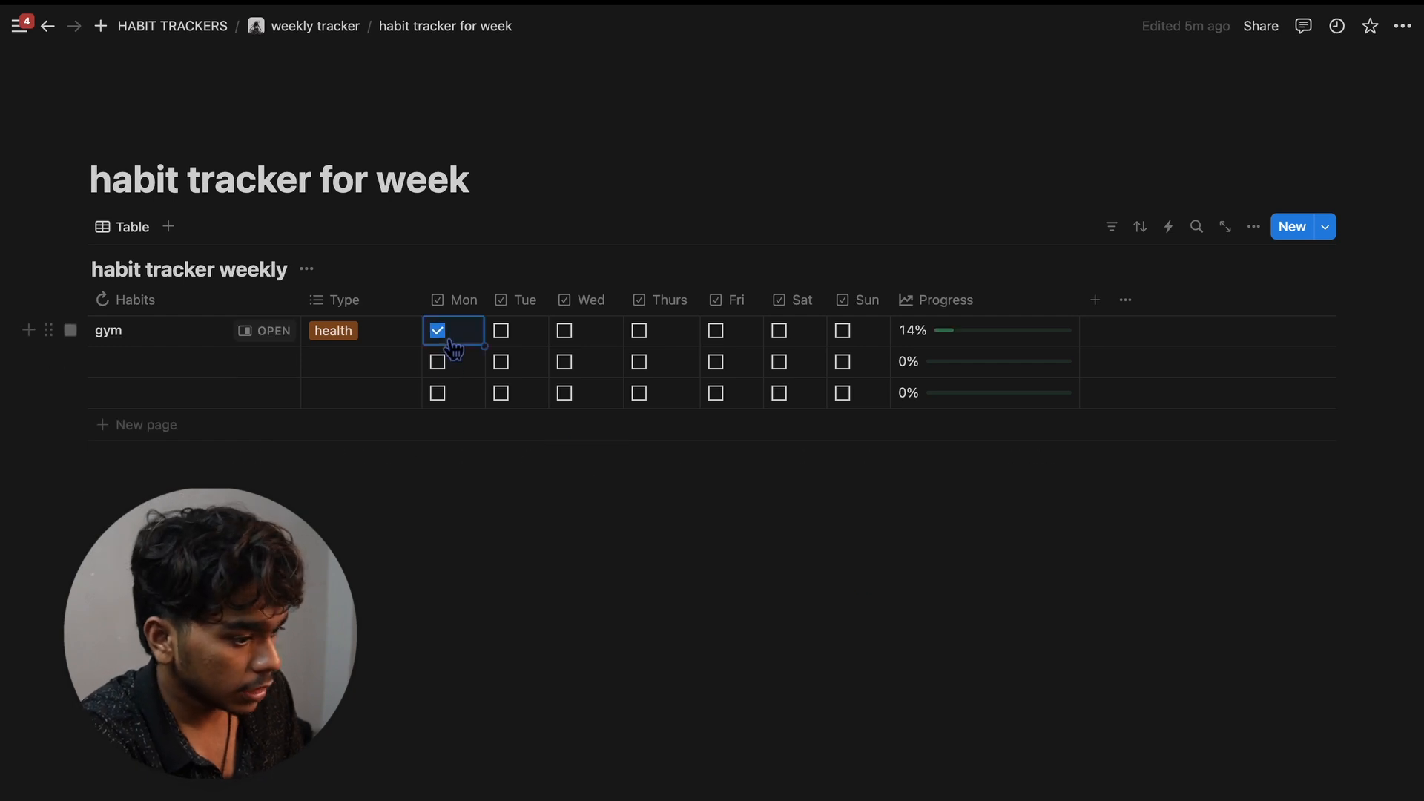
{"action": "left_click", "coordinate": [528, 341]}
{"action": "left_click", "coordinate": [597, 342]}
{"action": "left_click", "coordinate": [676, 340]}
{"action": "left_click", "coordinate": [725, 340]}
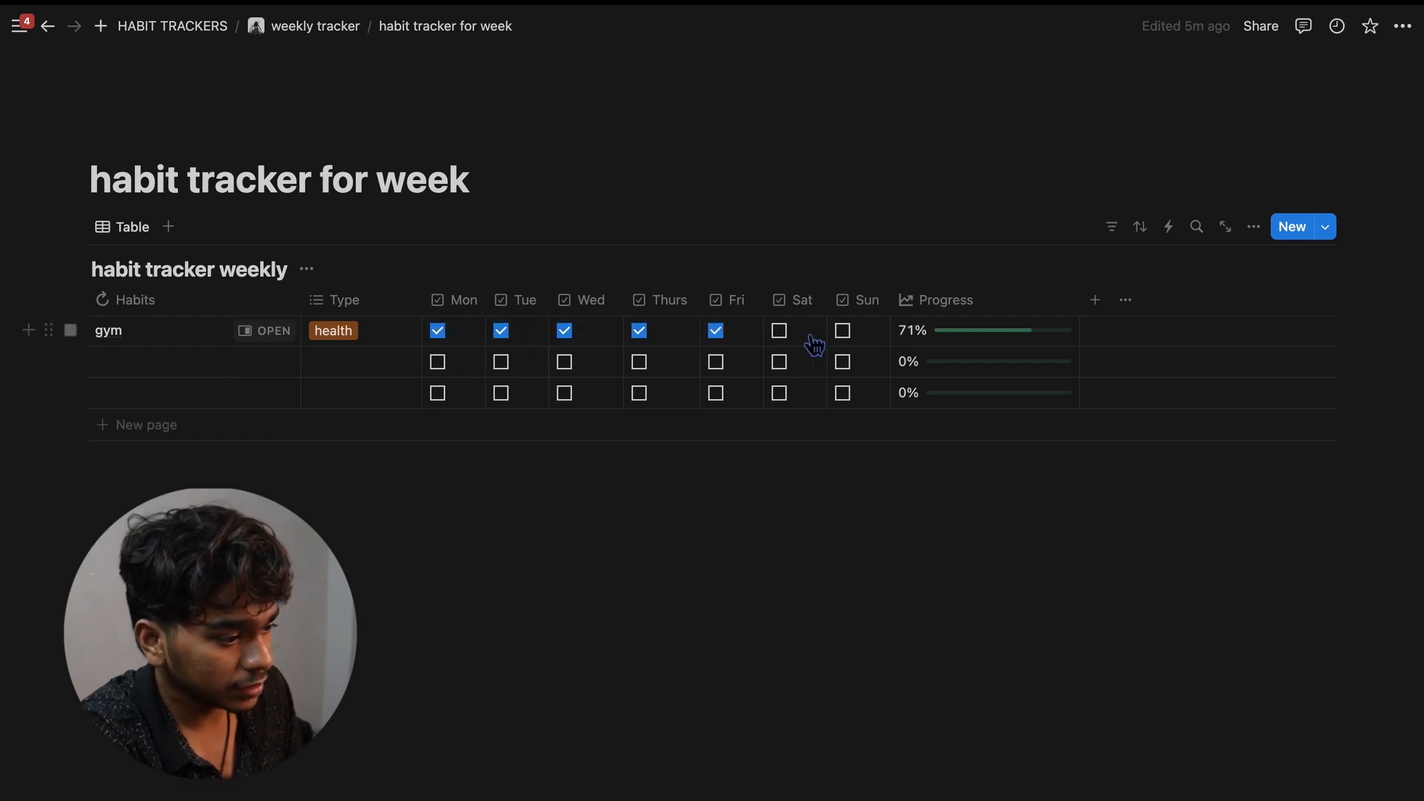
{"action": "left_click", "coordinate": [810, 342]}
{"action": "left_click", "coordinate": [863, 345]}
{"action": "left_click", "coordinate": [860, 363]}
{"action": "left_click", "coordinate": [777, 361]}
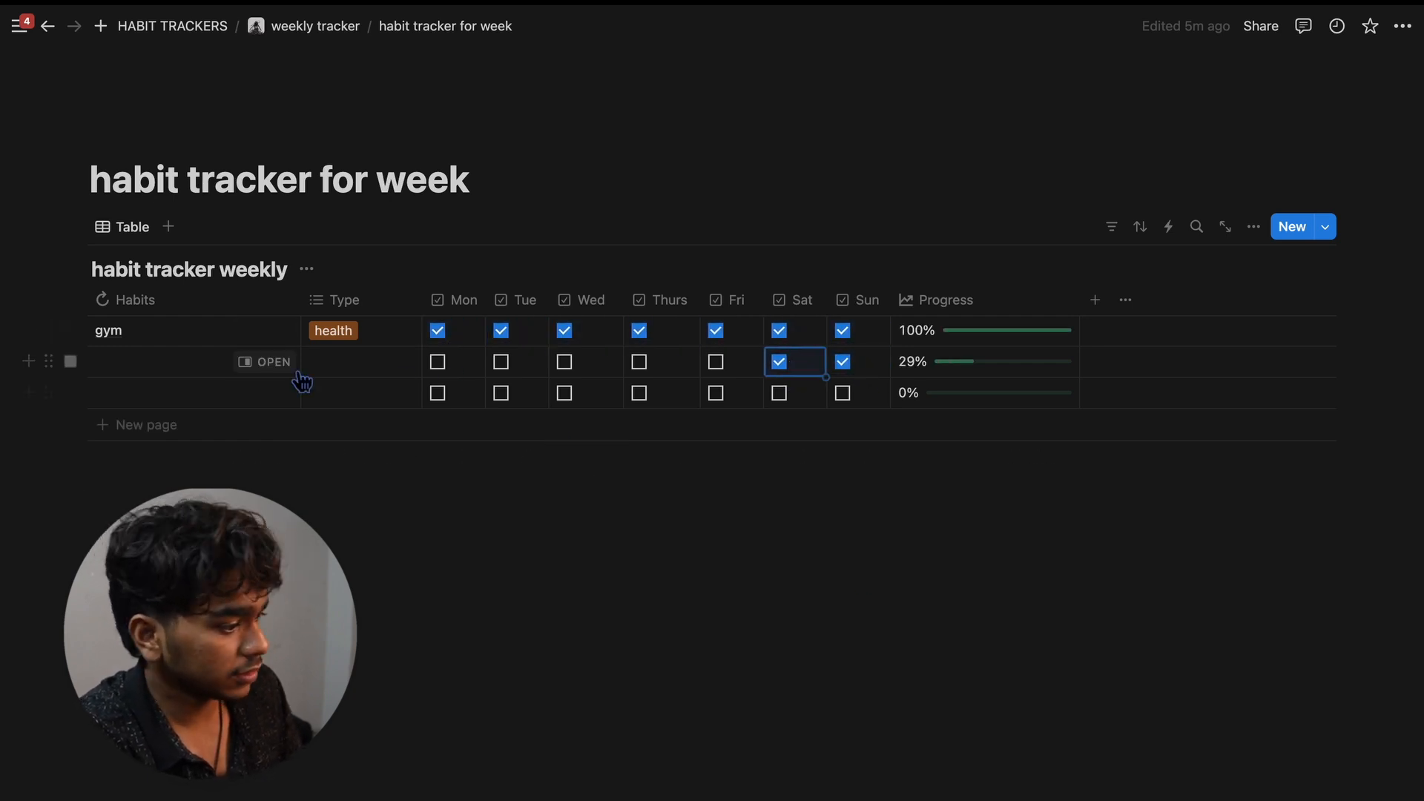
Step: Name the habit in the second row code and the habit in the third row edit
{"action": "left_click", "coordinate": [178, 360]}
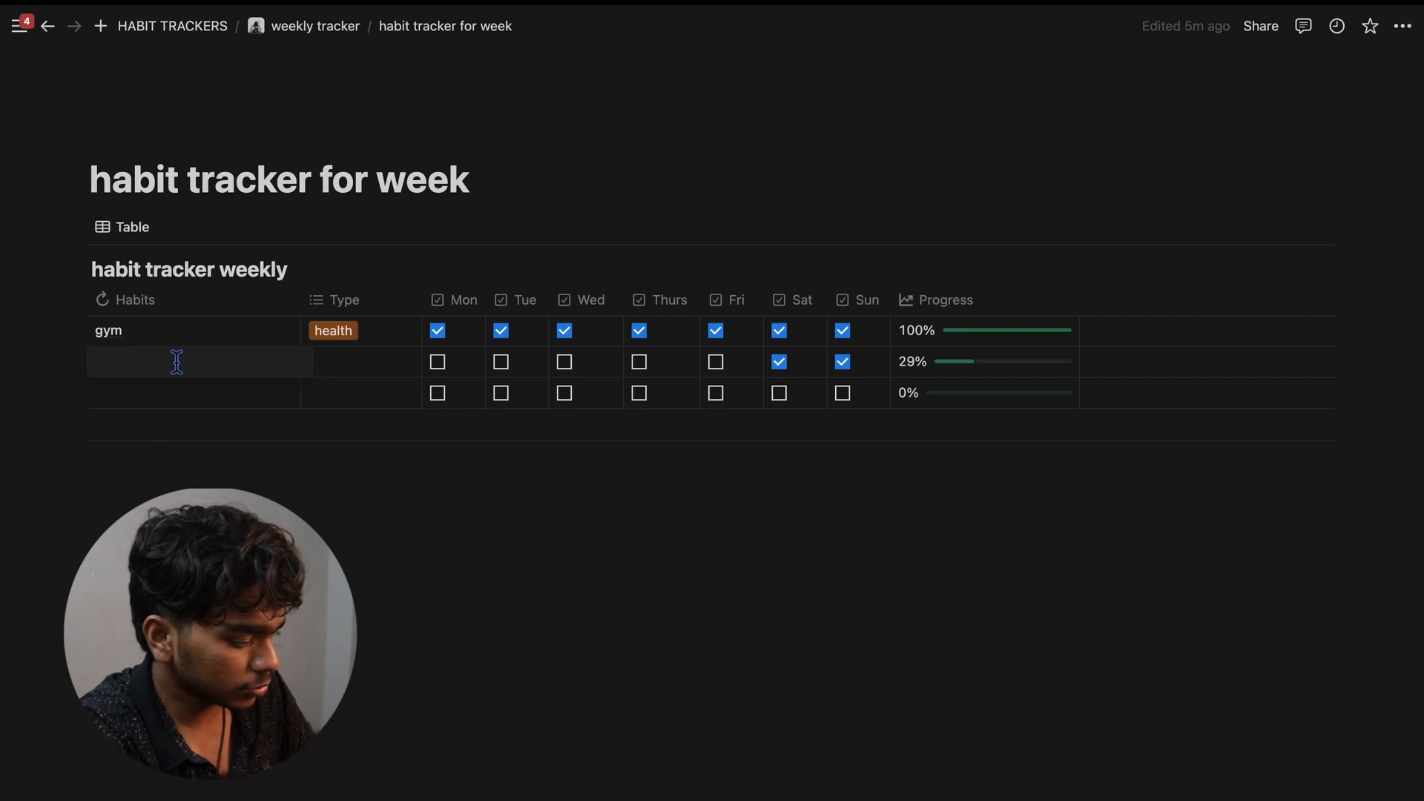
{"action": "type", "text": "code"}
{"action": "key", "text": "Return"}
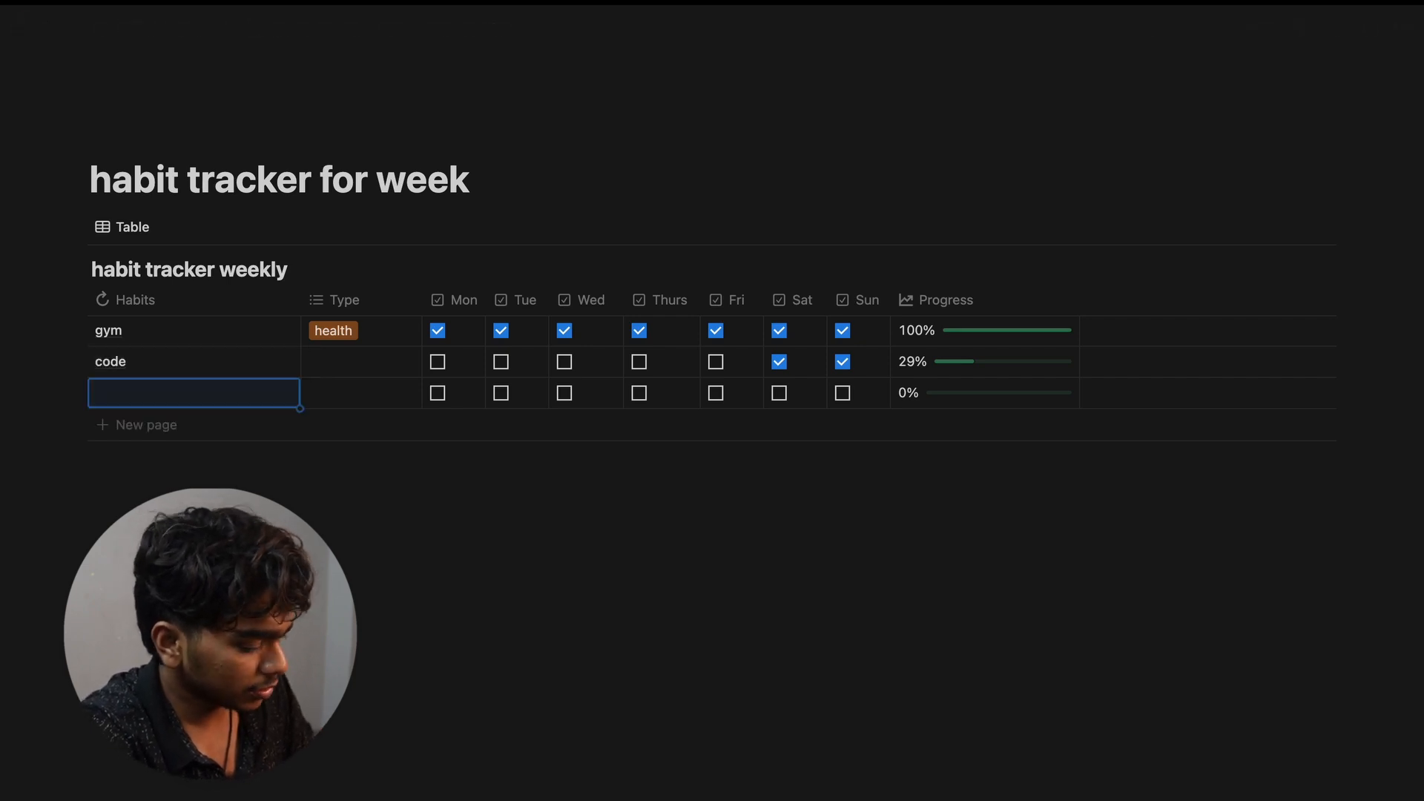
{"action": "type", "text": "edit"}
{"action": "key", "text": "Return"}
Step: Set the code habit's type to education and the edit habit's to side hustle, and check Wed for code
{"action": "left_click", "coordinate": [338, 362]}
{"action": "left_click", "coordinate": [366, 420]}
{"action": "left_click", "coordinate": [356, 392]}
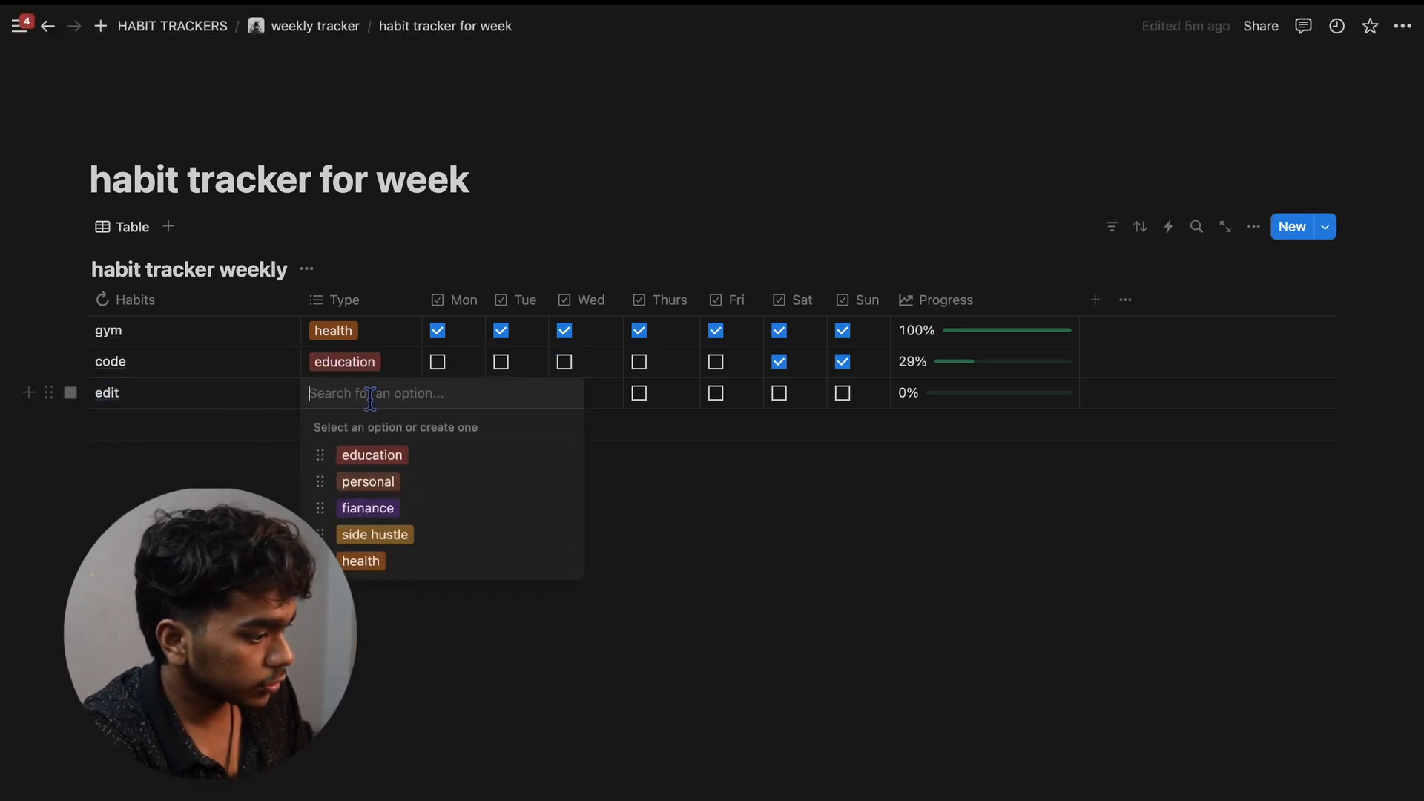
{"action": "left_click", "coordinate": [371, 531]}
{"action": "left_click", "coordinate": [565, 361]}
{"action": "left_click", "coordinate": [1125, 300]}
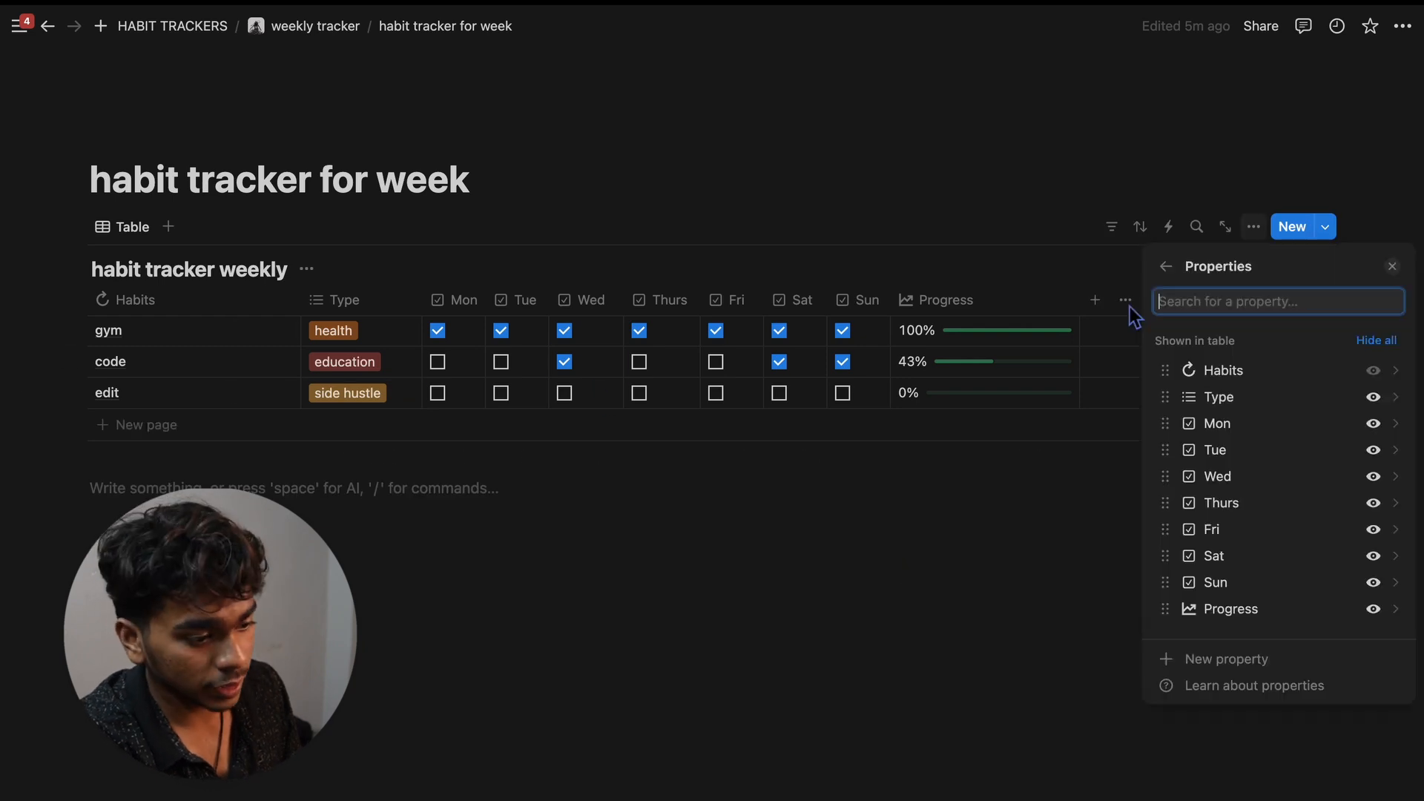
{"action": "key", "text": "Escape"}
{"action": "left_click", "coordinate": [90, 488]}
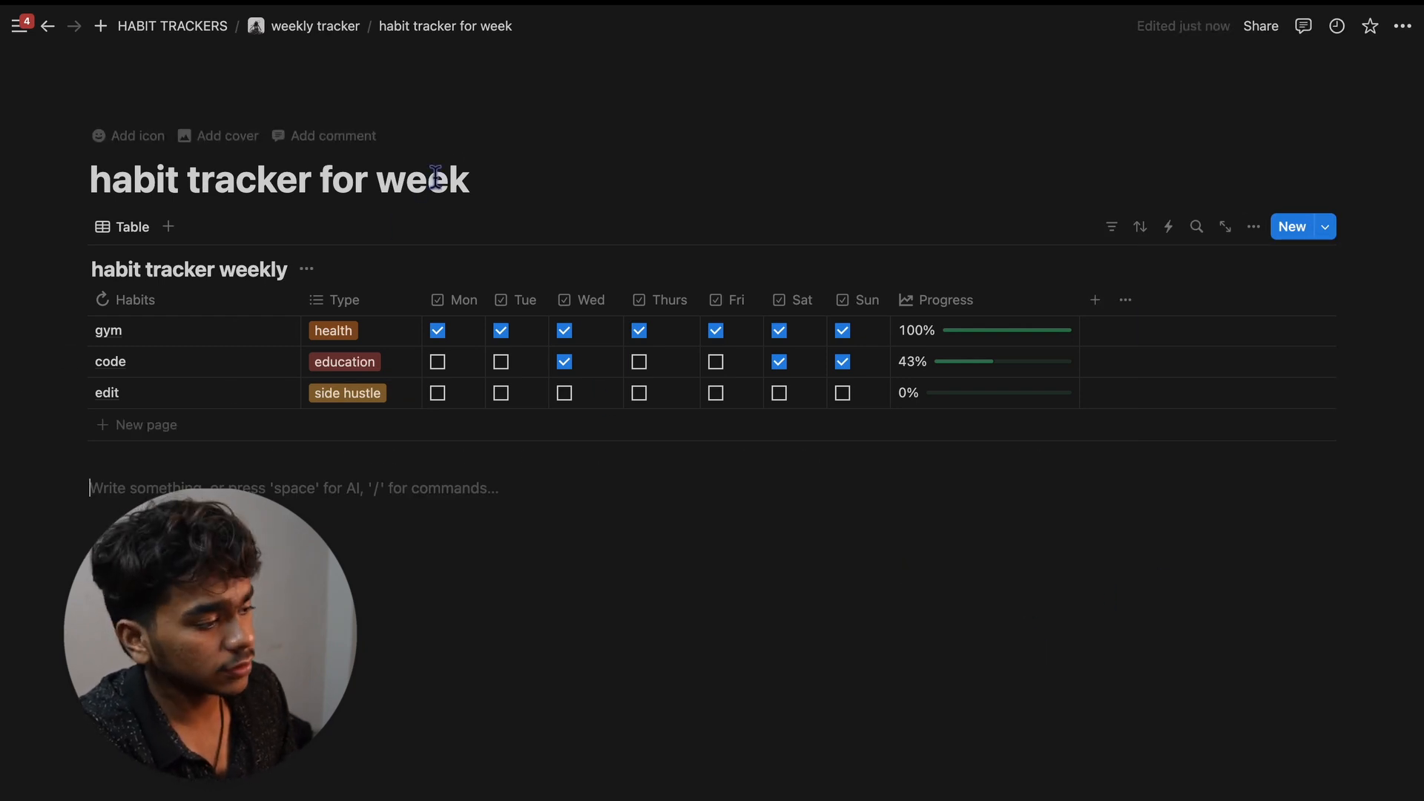
Step: Insert a Button block on a new line between the page title and the habit table
{"action": "left_click", "coordinate": [478, 179]}
{"action": "key", "text": "Return"}
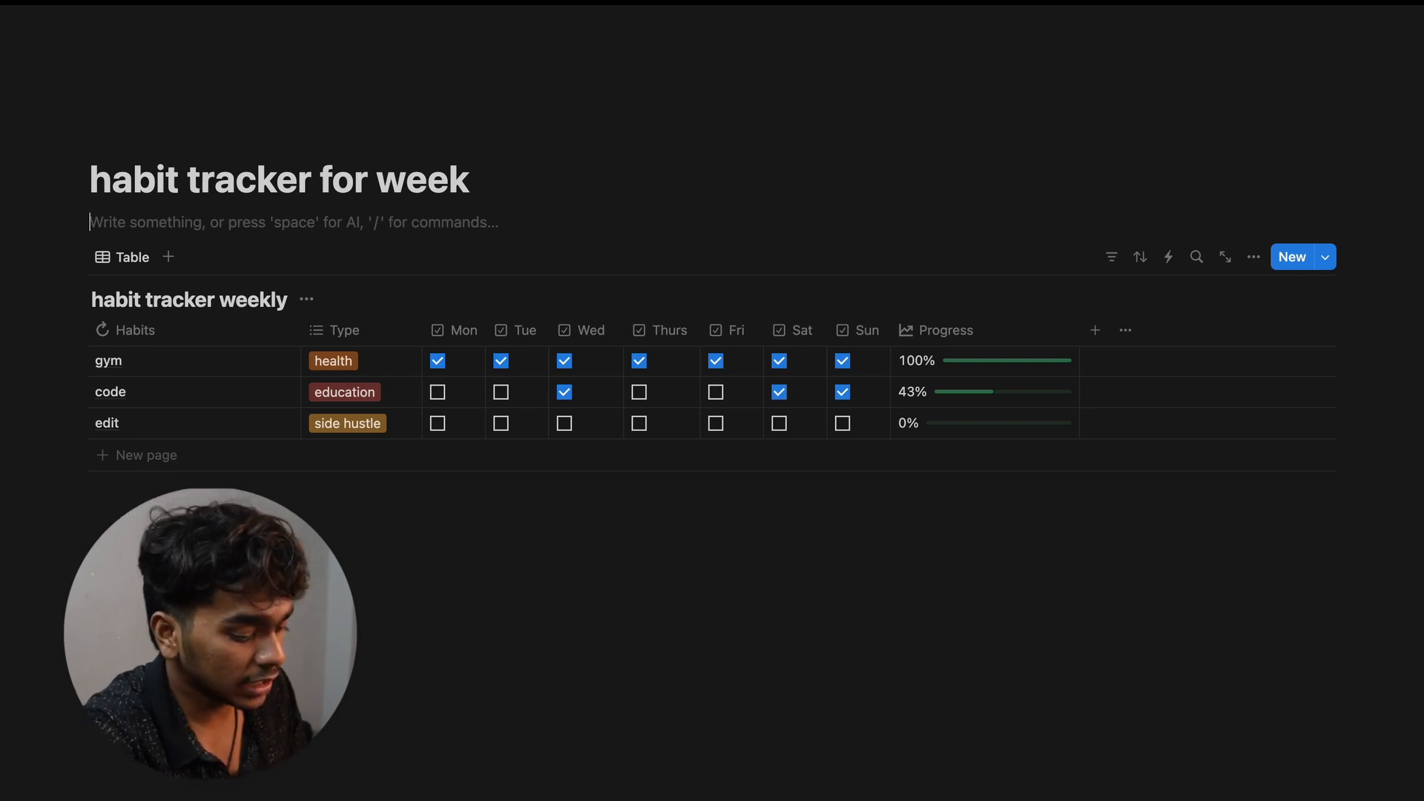
{"action": "type", "text": "/"}
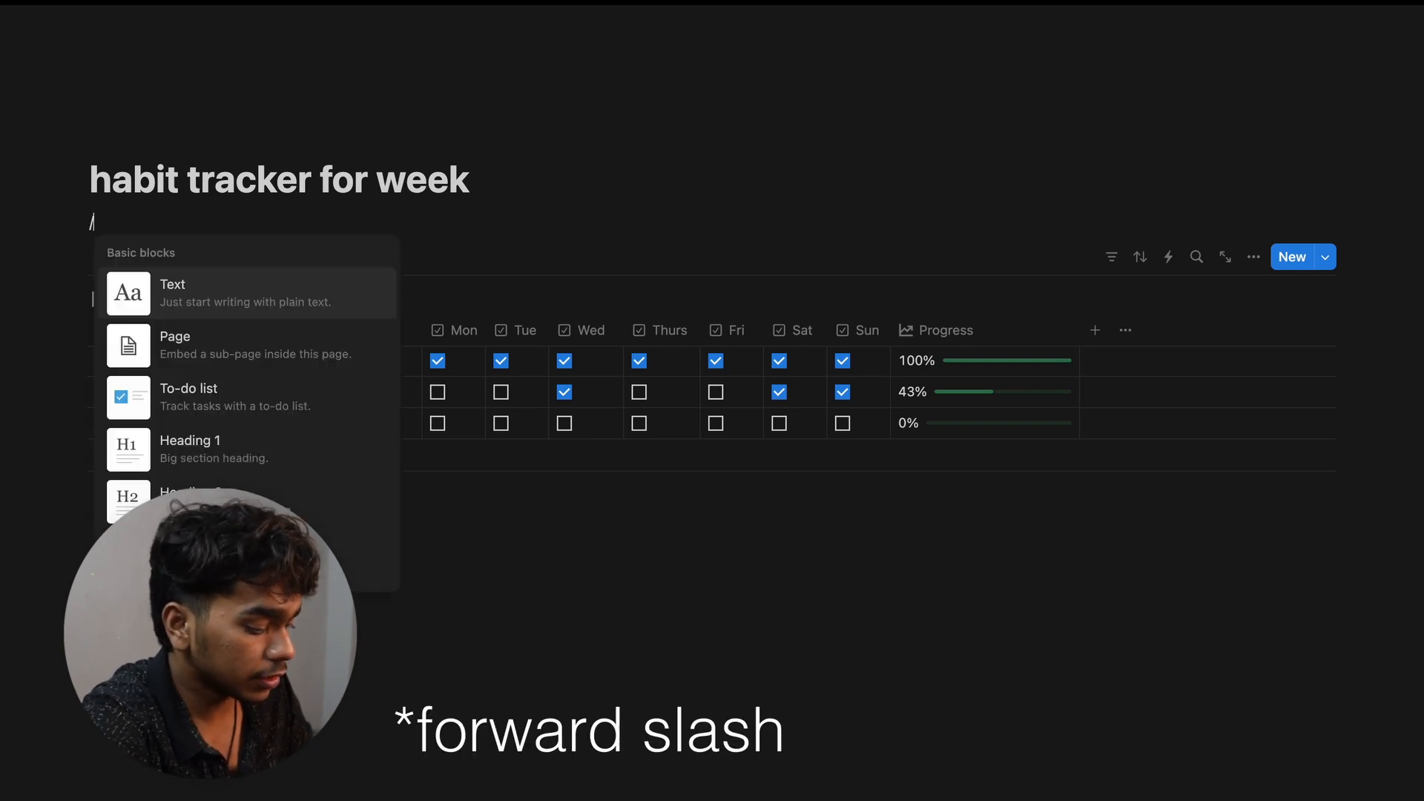
{"action": "type", "text": "butt"}
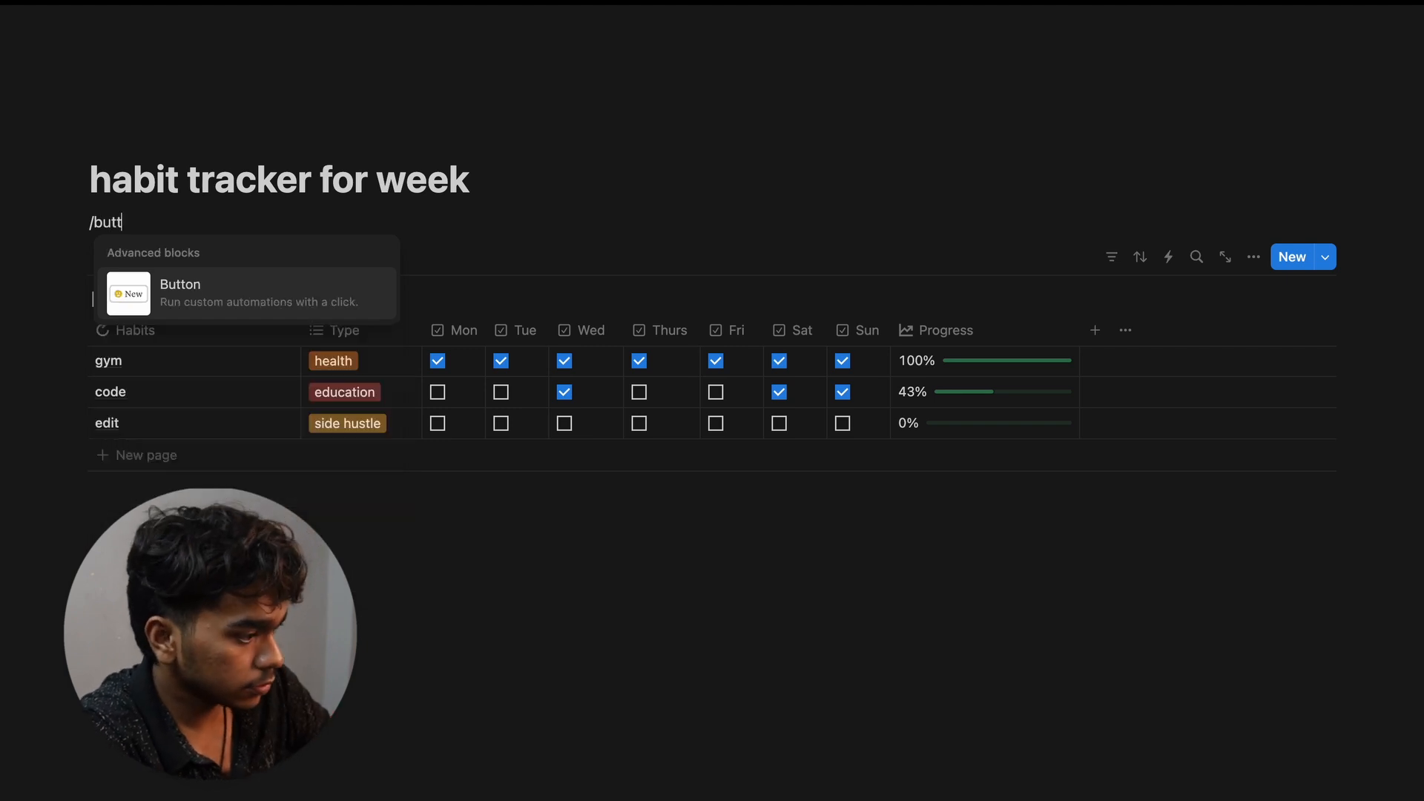
{"action": "key", "text": "Return"}
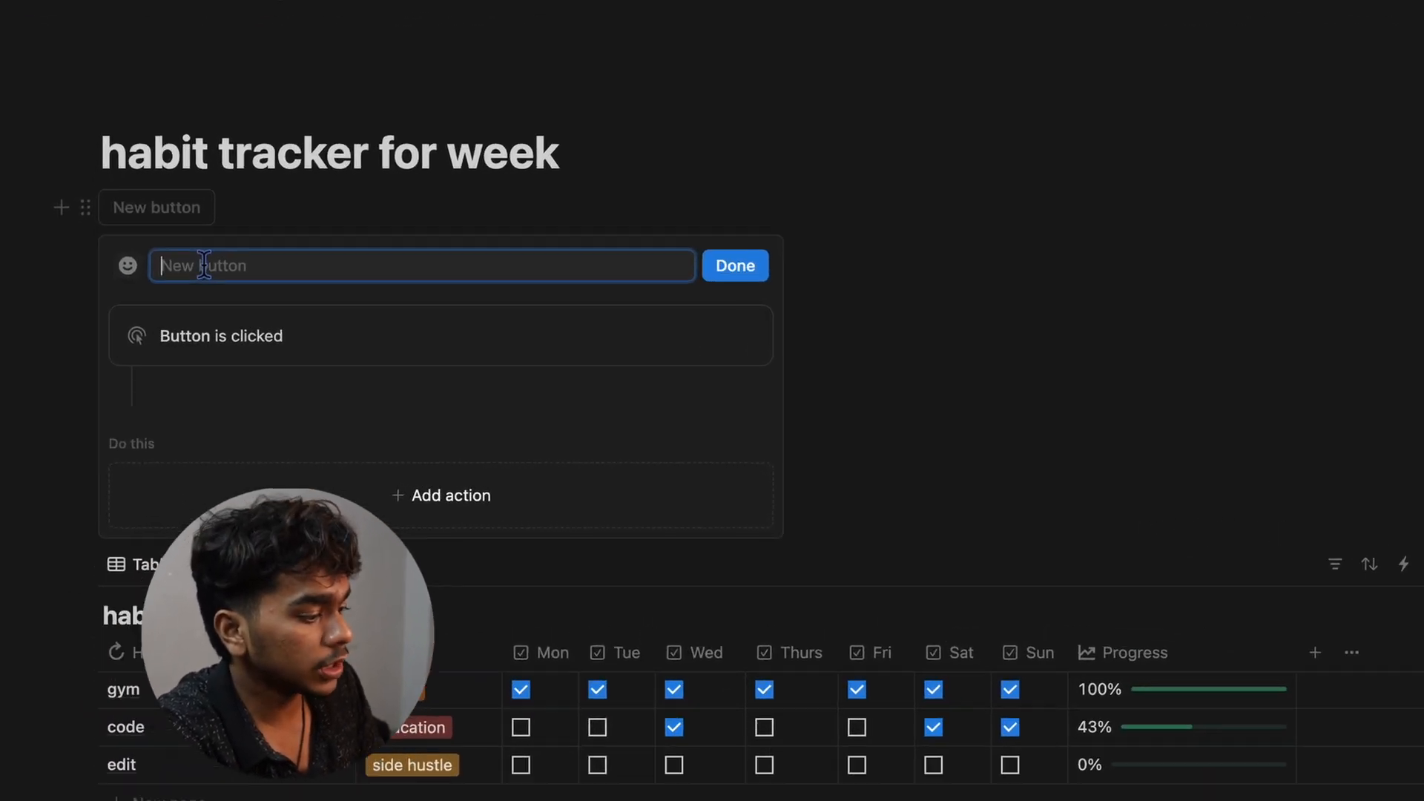
Step: Name the button reset week and give it a red circular-arrow icon
{"action": "type", "text": "reset "}
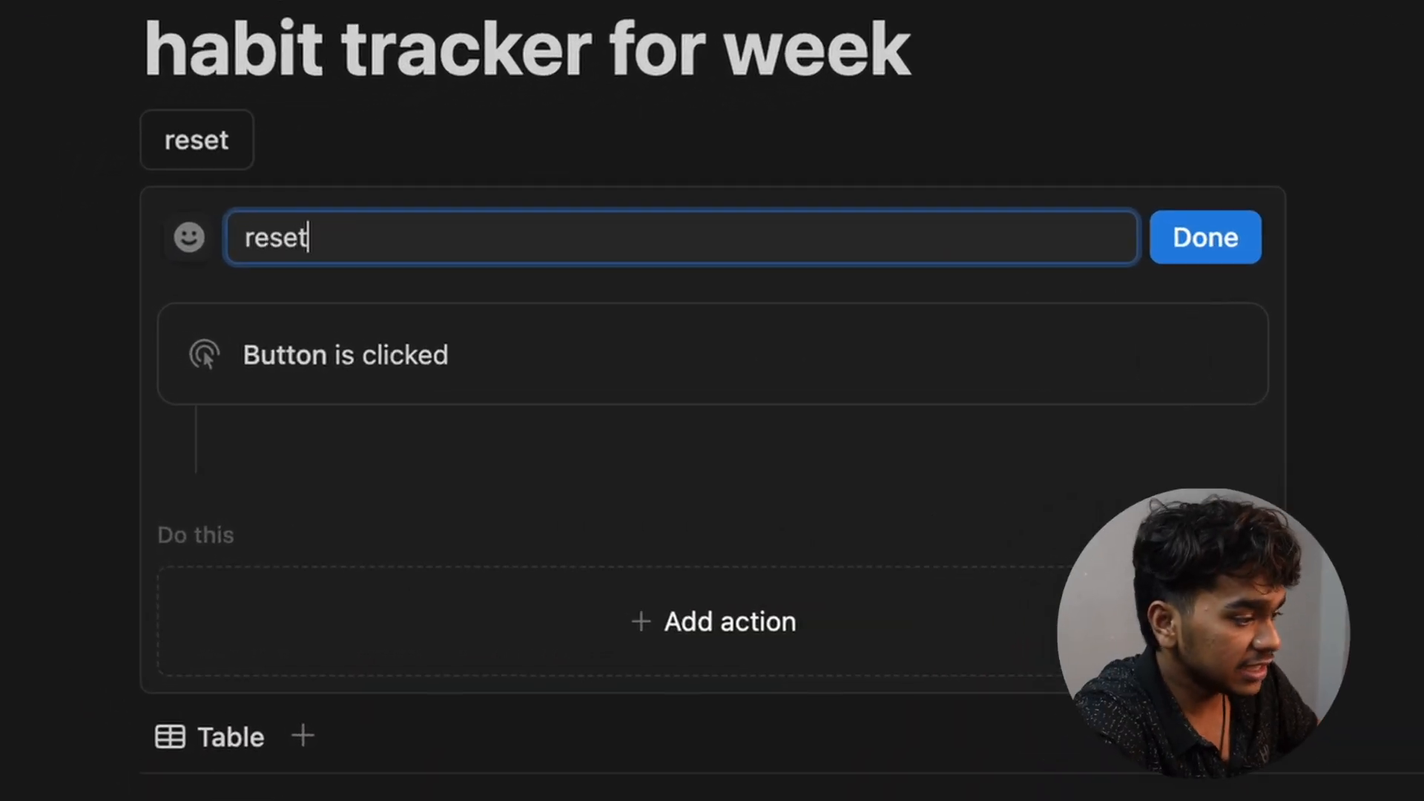
{"action": "type", "text": "week"}
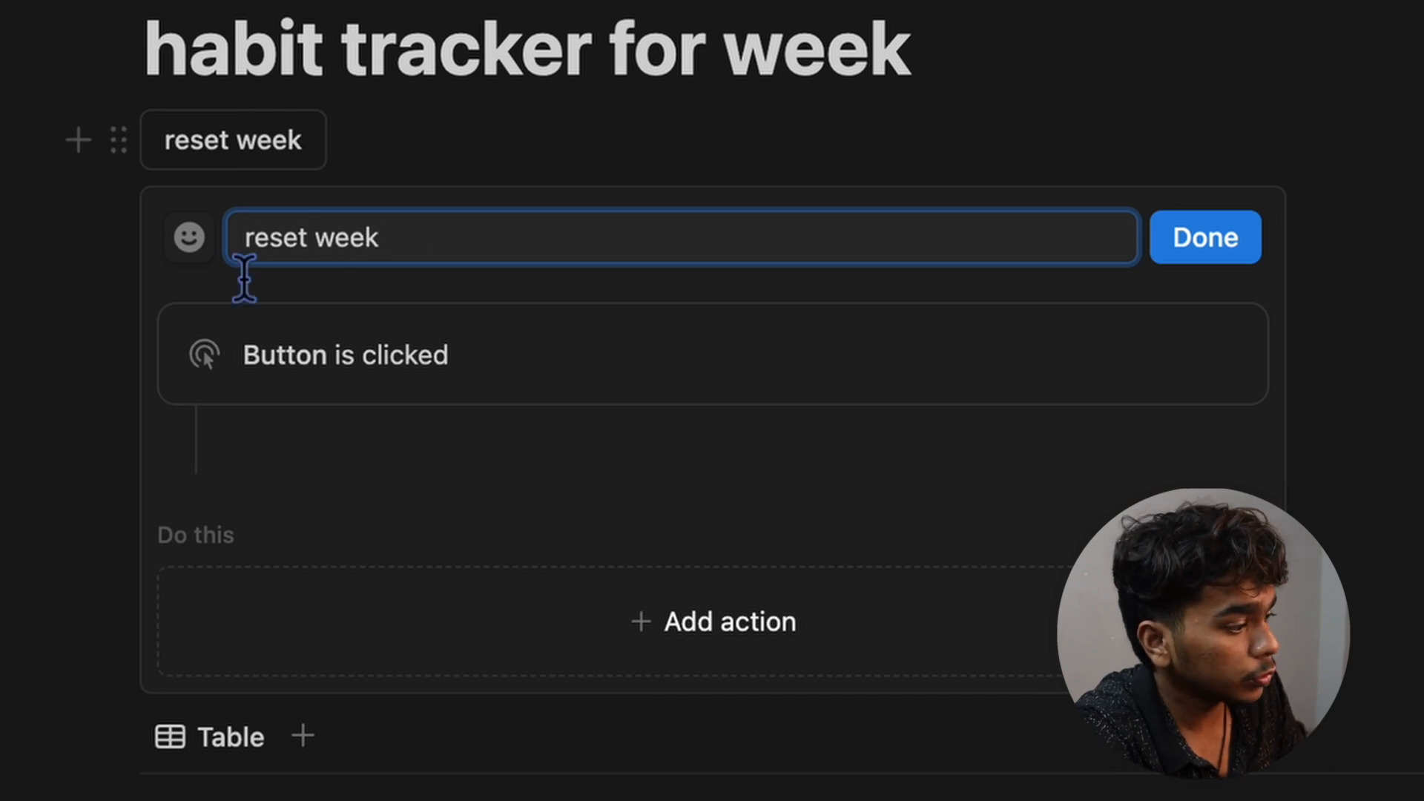
{"action": "left_click", "coordinate": [192, 255]}
{"action": "left_click", "coordinate": [94, 546]}
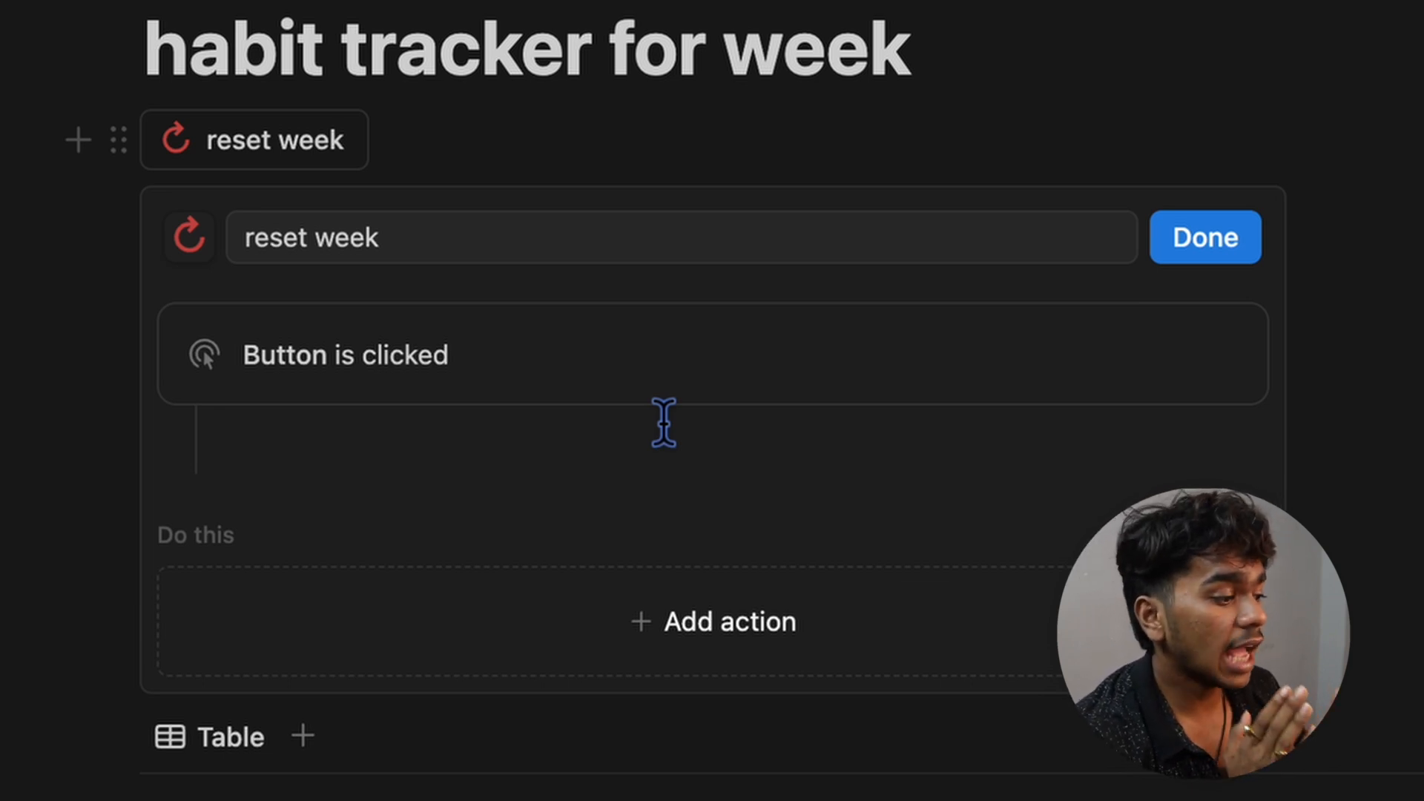
Step: Add an action to the button that edits all pages in the habit tracker weekly database
{"action": "left_click", "coordinate": [677, 642]}
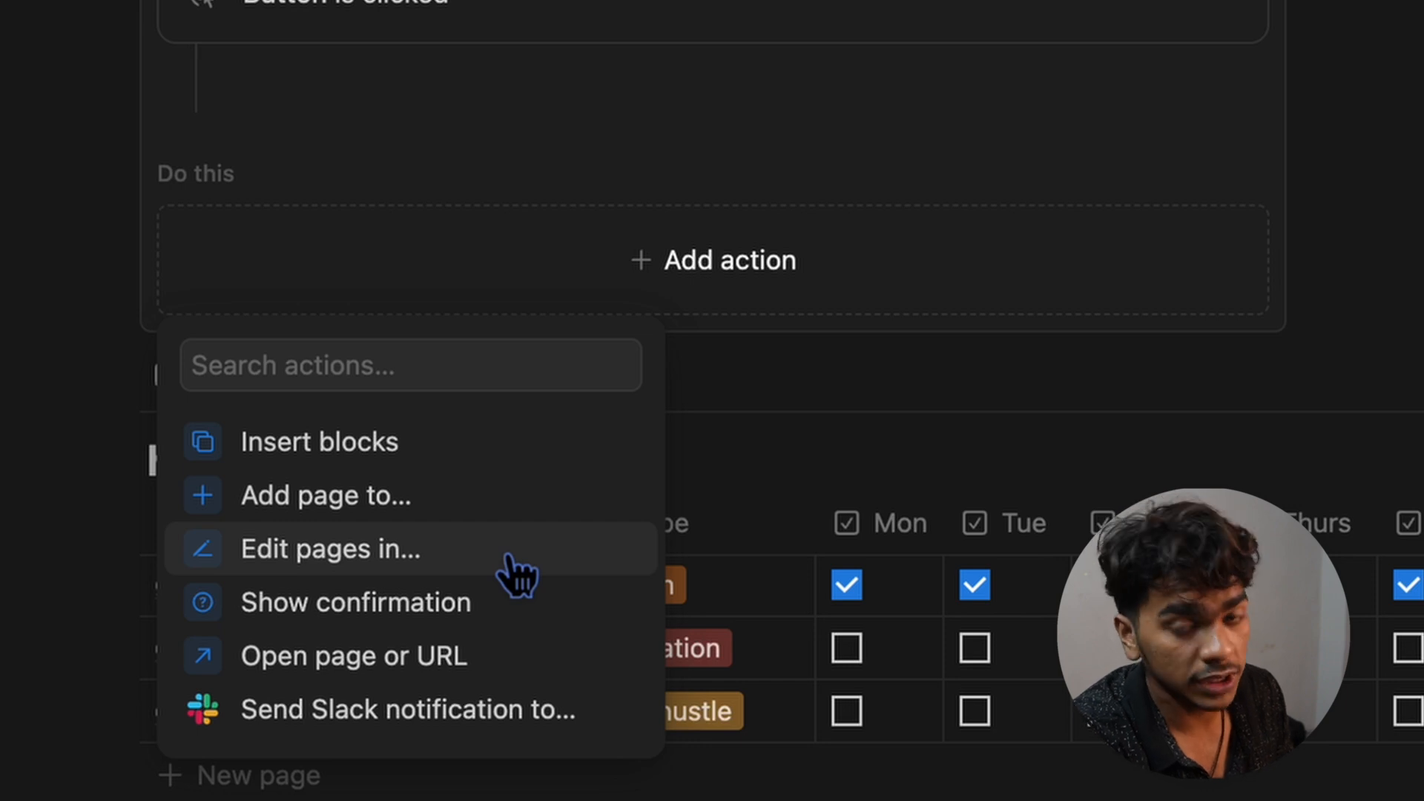
{"action": "left_click", "coordinate": [501, 558]}
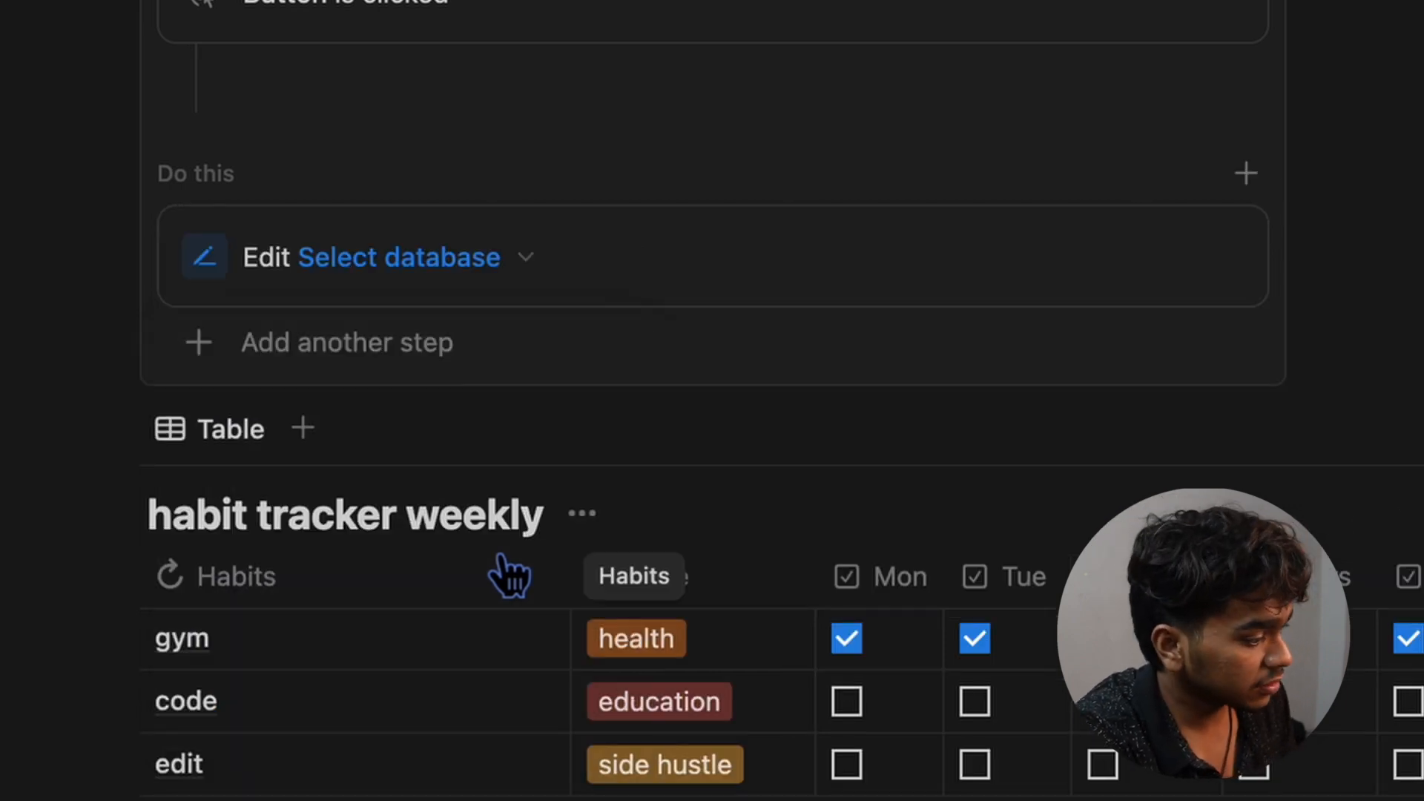
{"action": "left_click", "coordinate": [402, 282]}
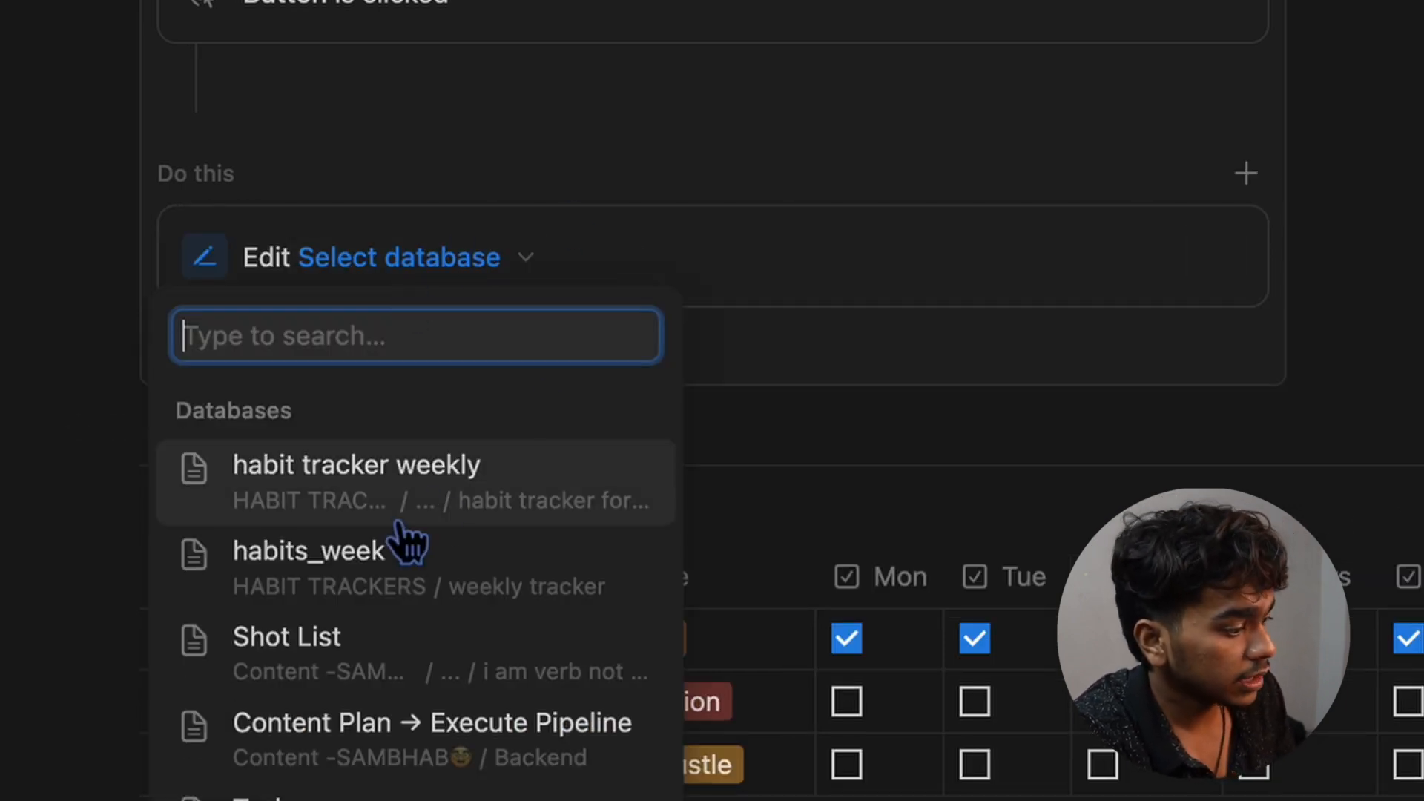
{"action": "left_click", "coordinate": [427, 481]}
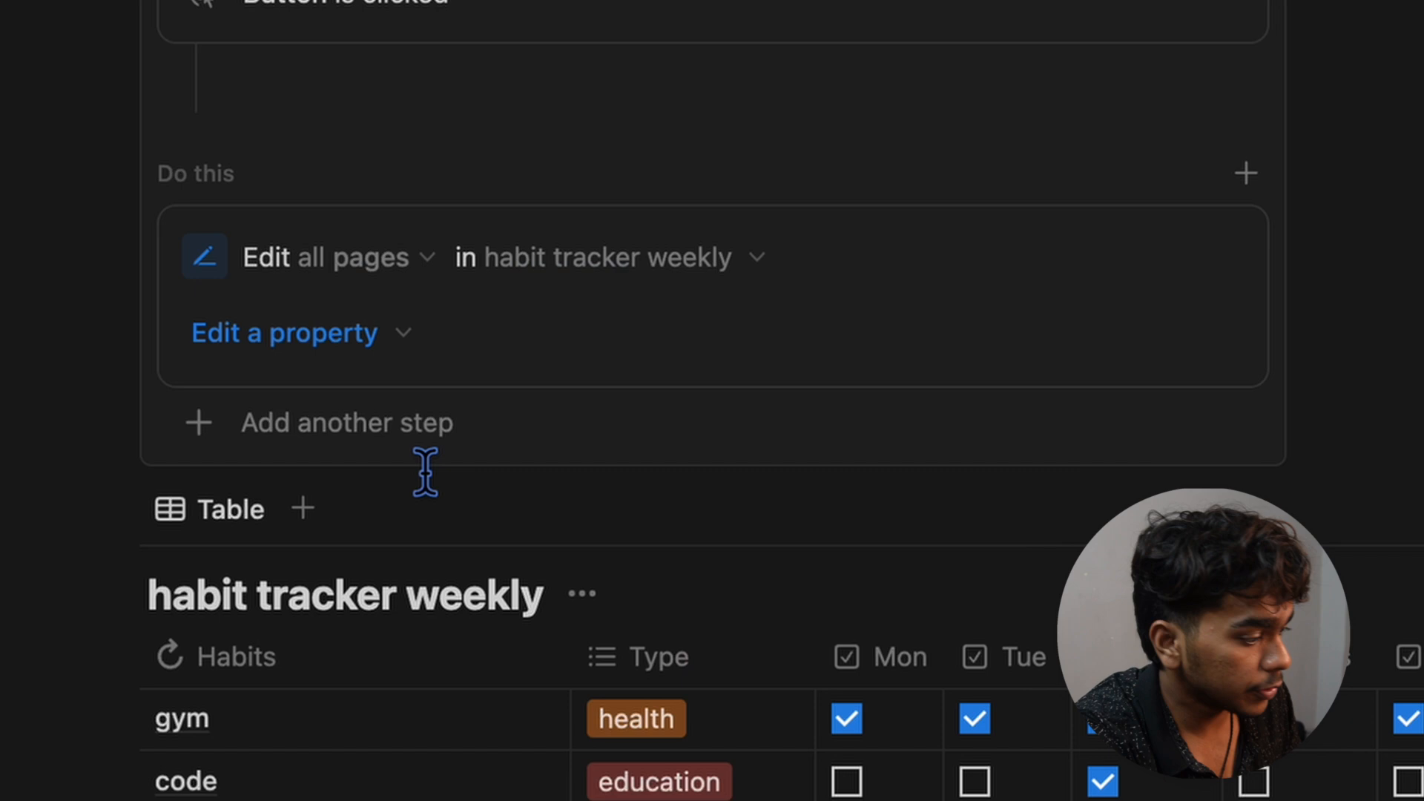
Step: Add the Fri, Mon, Sat, Thurs, Sun, Tue and Wed checkbox properties to the button's edit action
{"action": "left_click", "coordinate": [364, 355]}
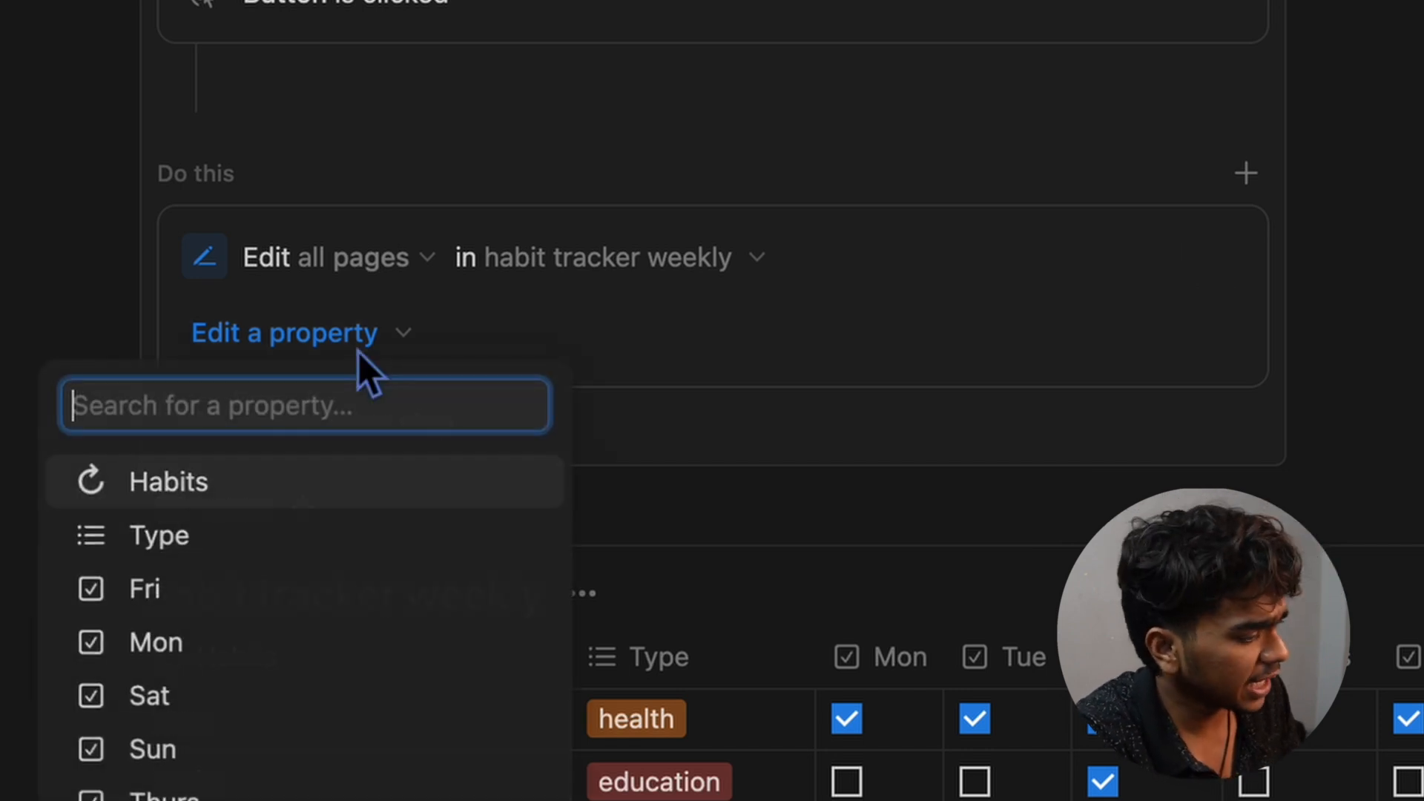
{"action": "left_click", "coordinate": [240, 598]}
{"action": "left_click", "coordinate": [322, 404]}
{"action": "left_click", "coordinate": [324, 664]}
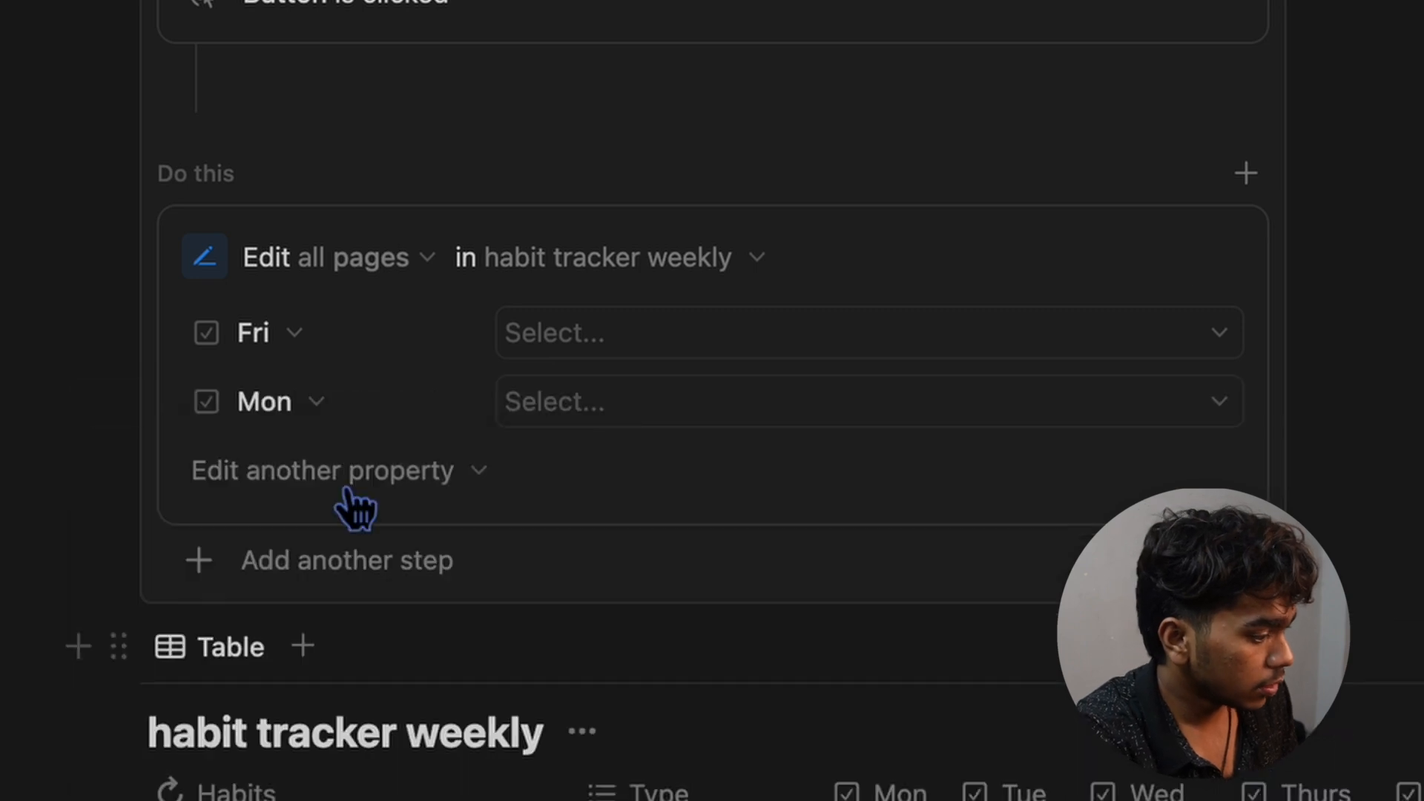
{"action": "left_click", "coordinate": [349, 478]}
{"action": "left_click", "coordinate": [373, 727]}
{"action": "left_click", "coordinate": [380, 556]}
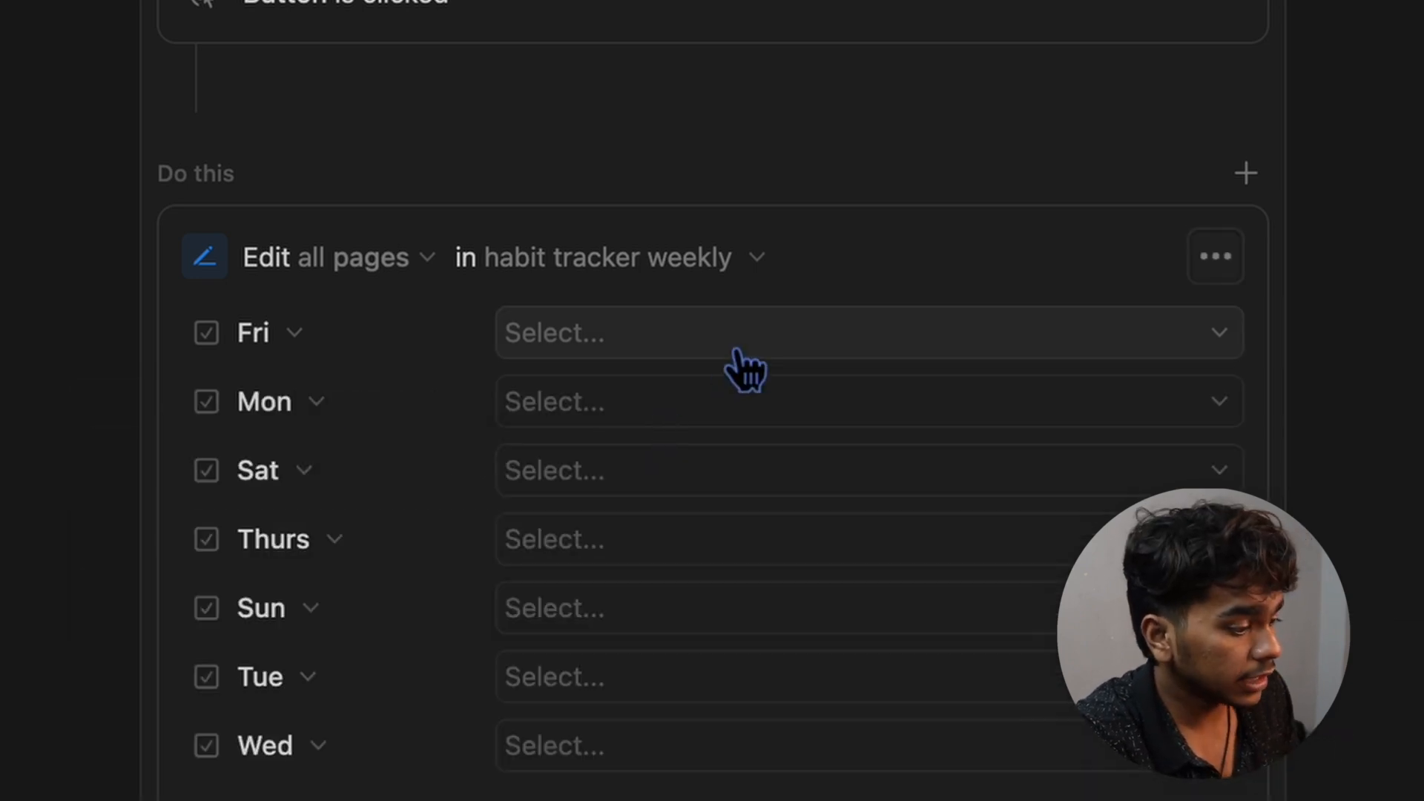
Step: Set the Fri, Mon and Sat properties in the button's edit action to Unchecked
{"action": "left_click", "coordinate": [730, 349]}
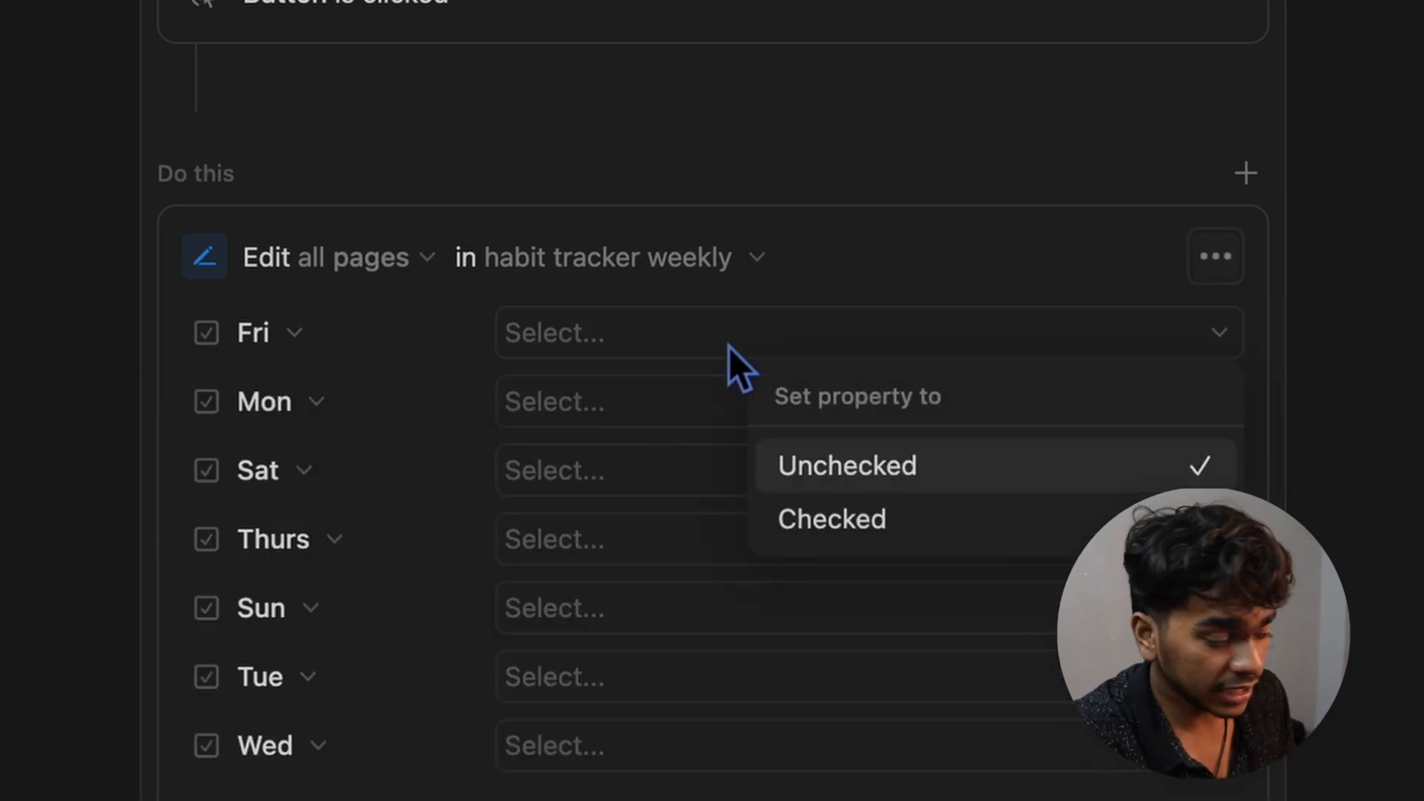
{"action": "left_click", "coordinate": [870, 485]}
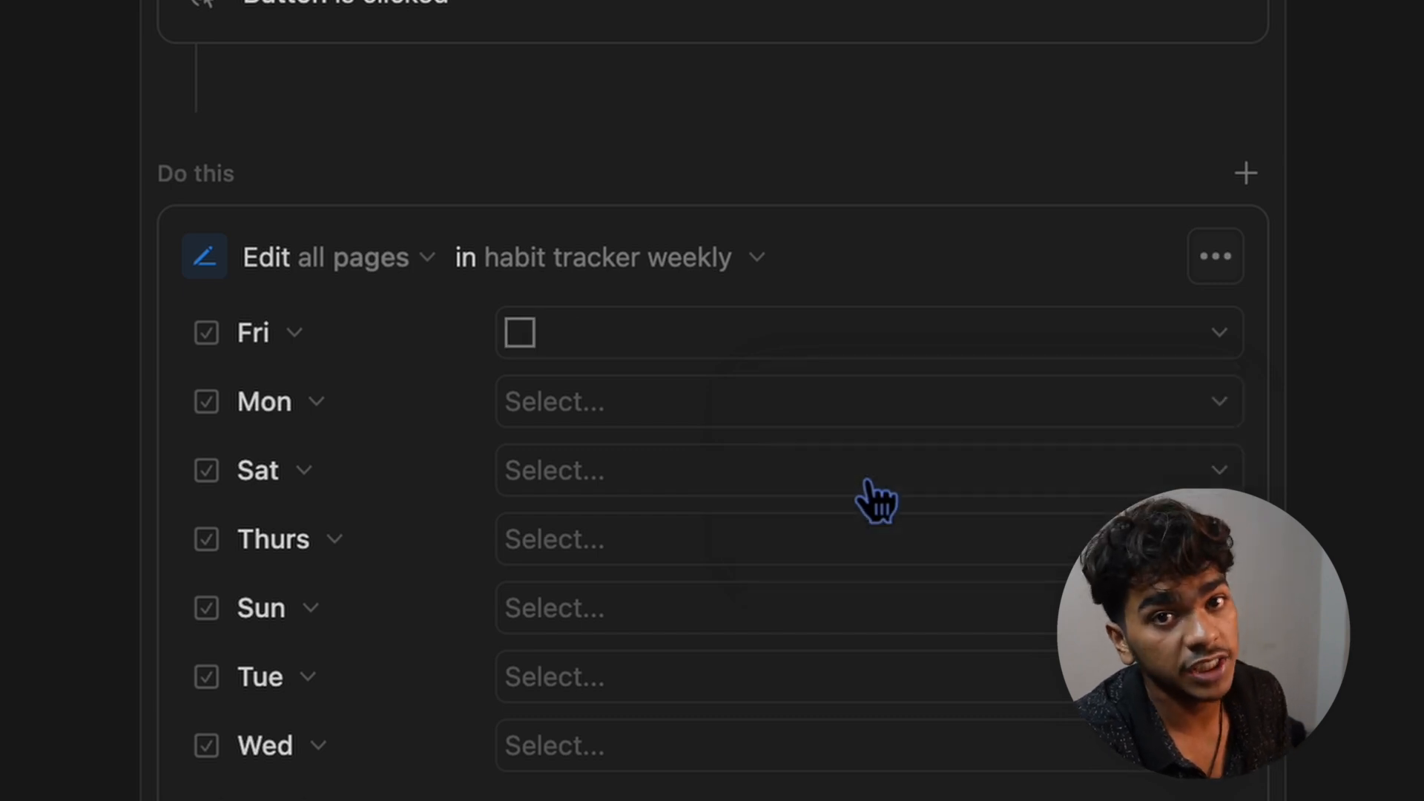
{"action": "left_click", "coordinate": [892, 401]}
{"action": "left_click", "coordinate": [883, 524]}
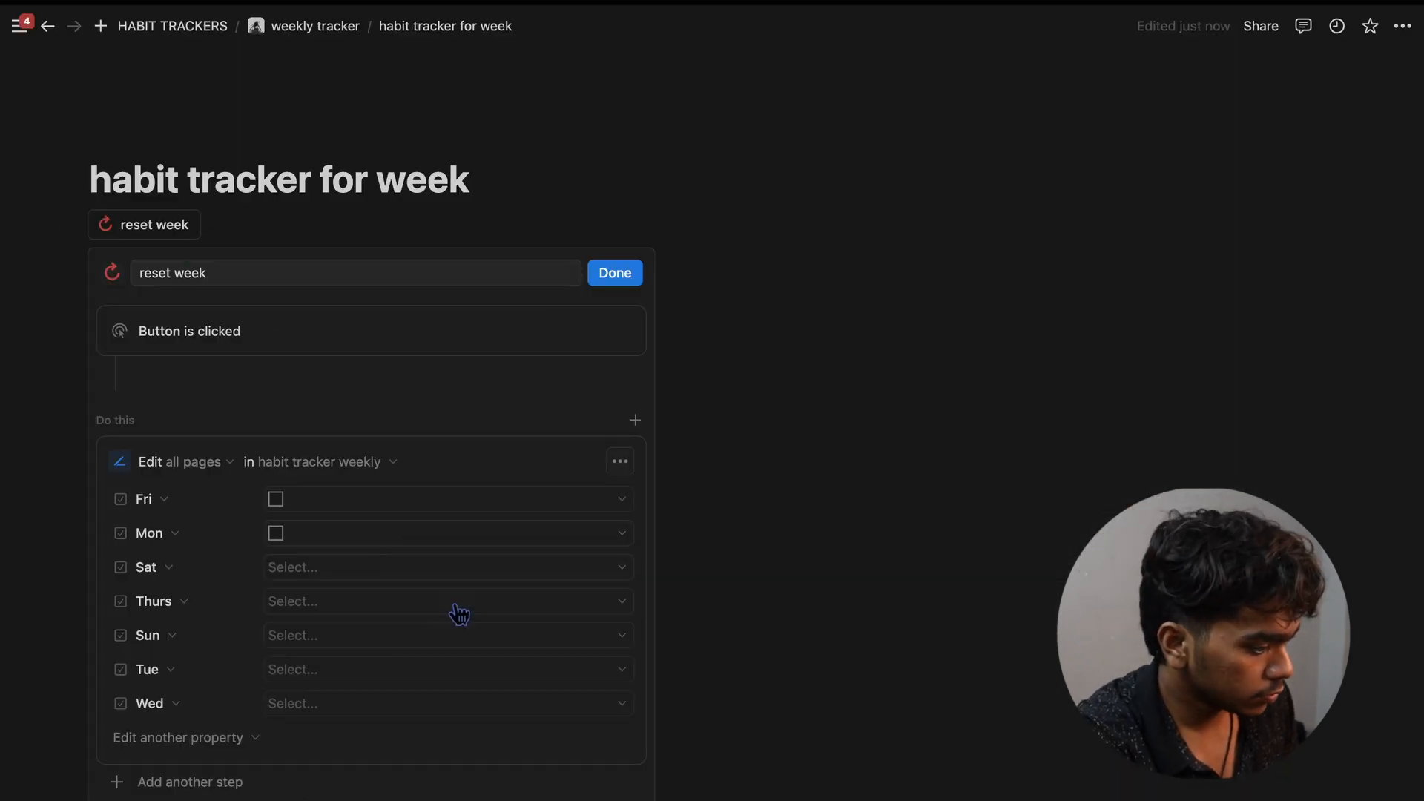
{"action": "left_click", "coordinate": [855, 478]}
{"action": "left_click", "coordinate": [440, 632]}
Step: Set the Thurs, Sun, Wed and Tue properties in the button's edit action to Unchecked and finish the button setup
{"action": "left_click", "coordinate": [443, 602]}
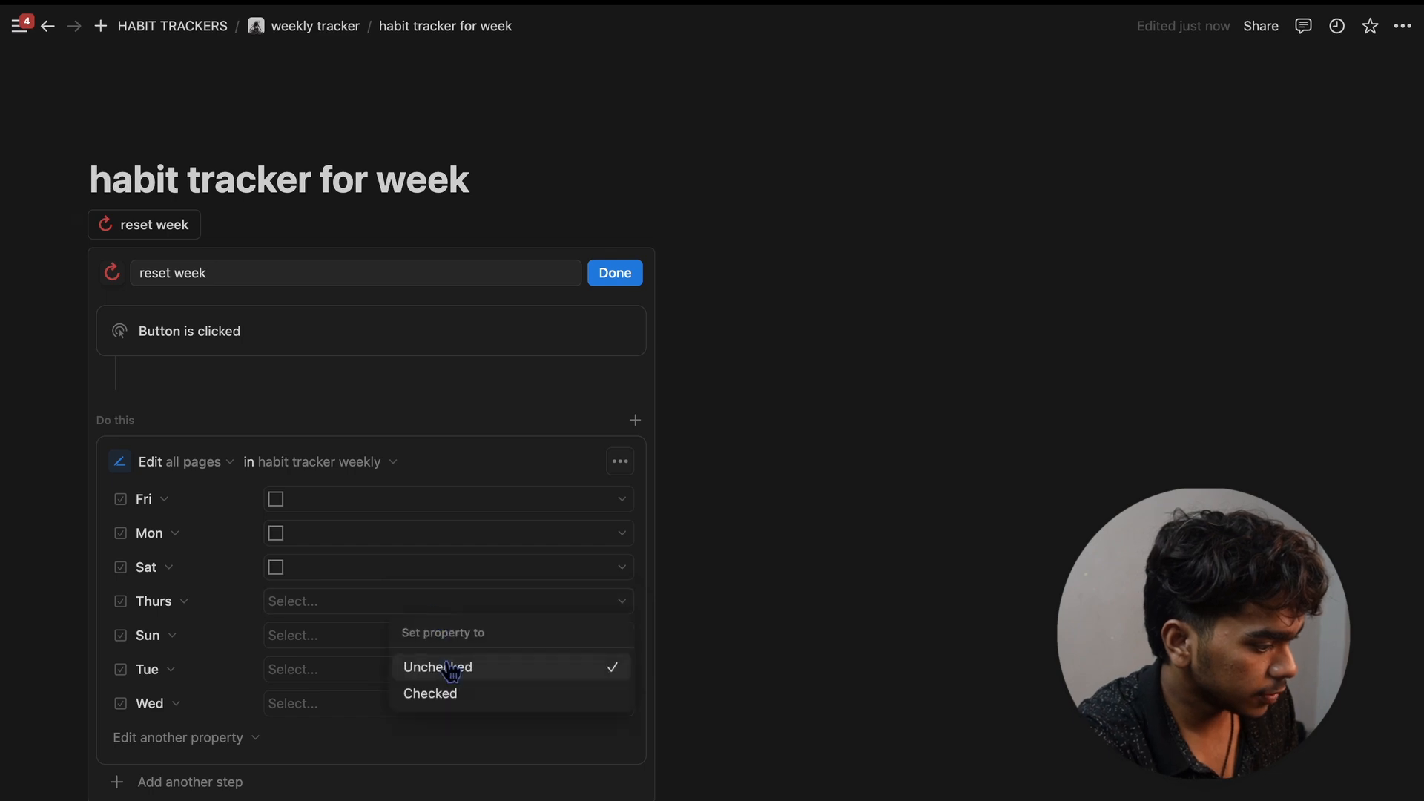
{"action": "left_click", "coordinate": [456, 667]}
{"action": "left_click", "coordinate": [431, 638]}
{"action": "left_click", "coordinate": [445, 701]}
{"action": "left_click", "coordinate": [445, 703]}
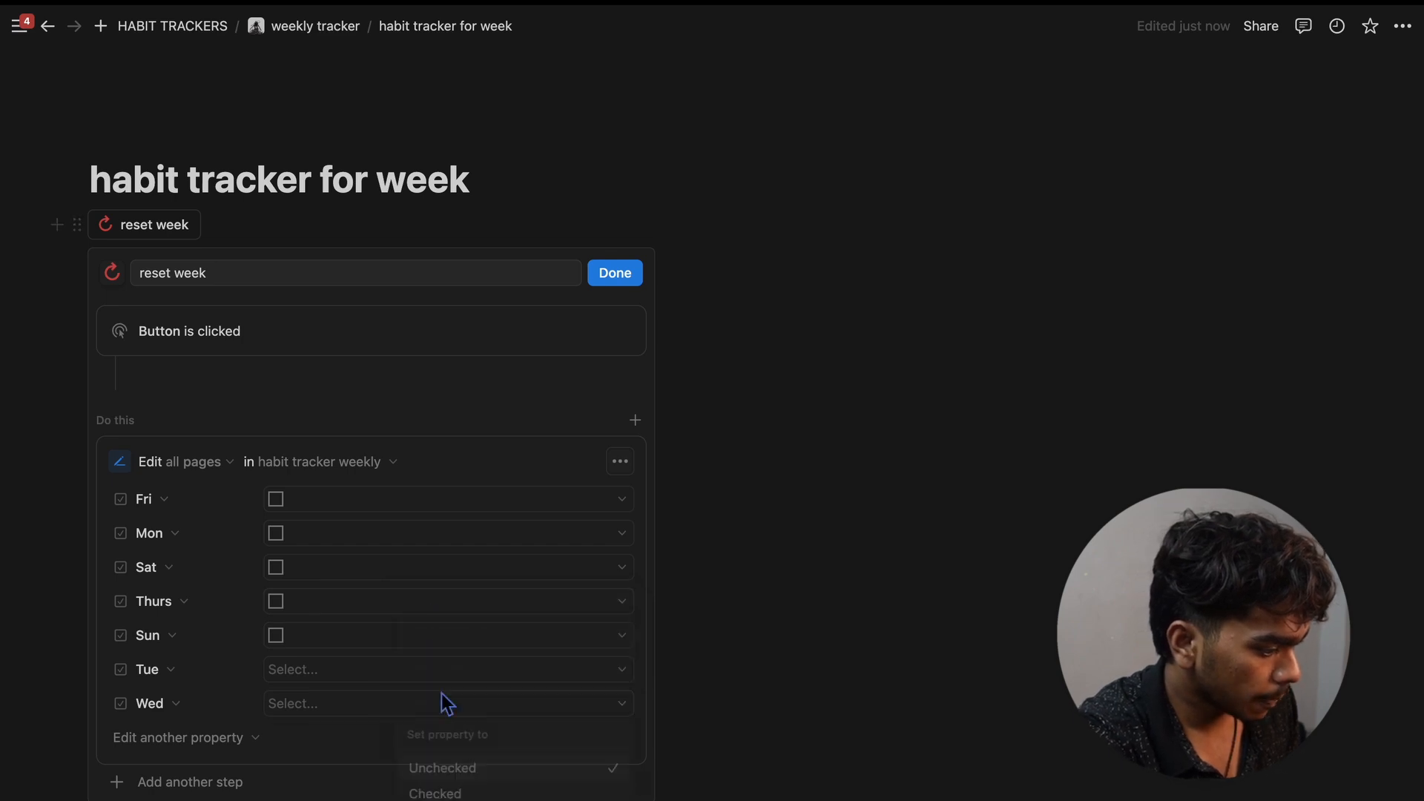
{"action": "left_click", "coordinate": [454, 768]}
{"action": "left_click", "coordinate": [445, 669]}
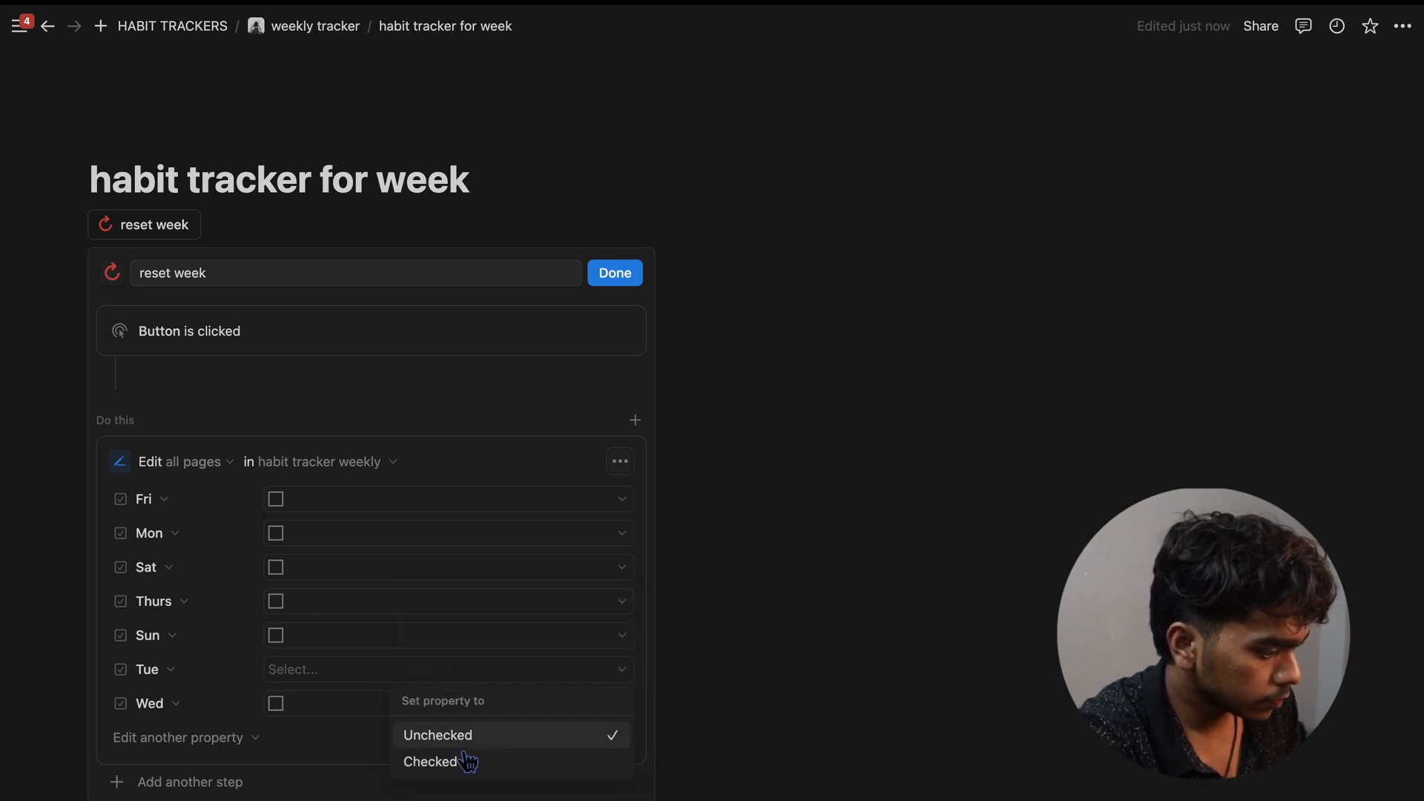
{"action": "left_click", "coordinate": [460, 767]}
{"action": "left_click", "coordinate": [615, 273]}
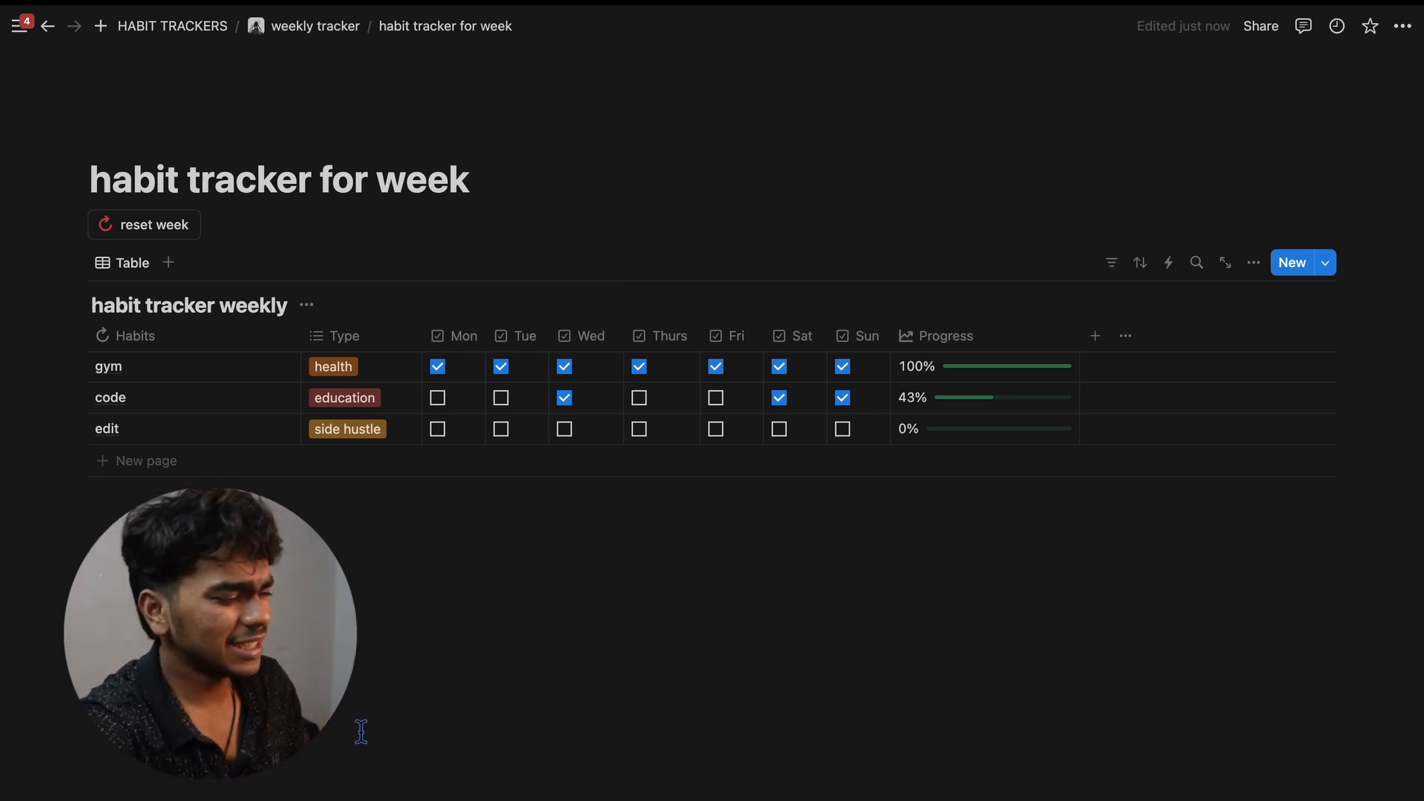
Step: Hide the habit tracker weekly database title and rename the table view to habit tracker
{"action": "left_click", "coordinate": [306, 305]}
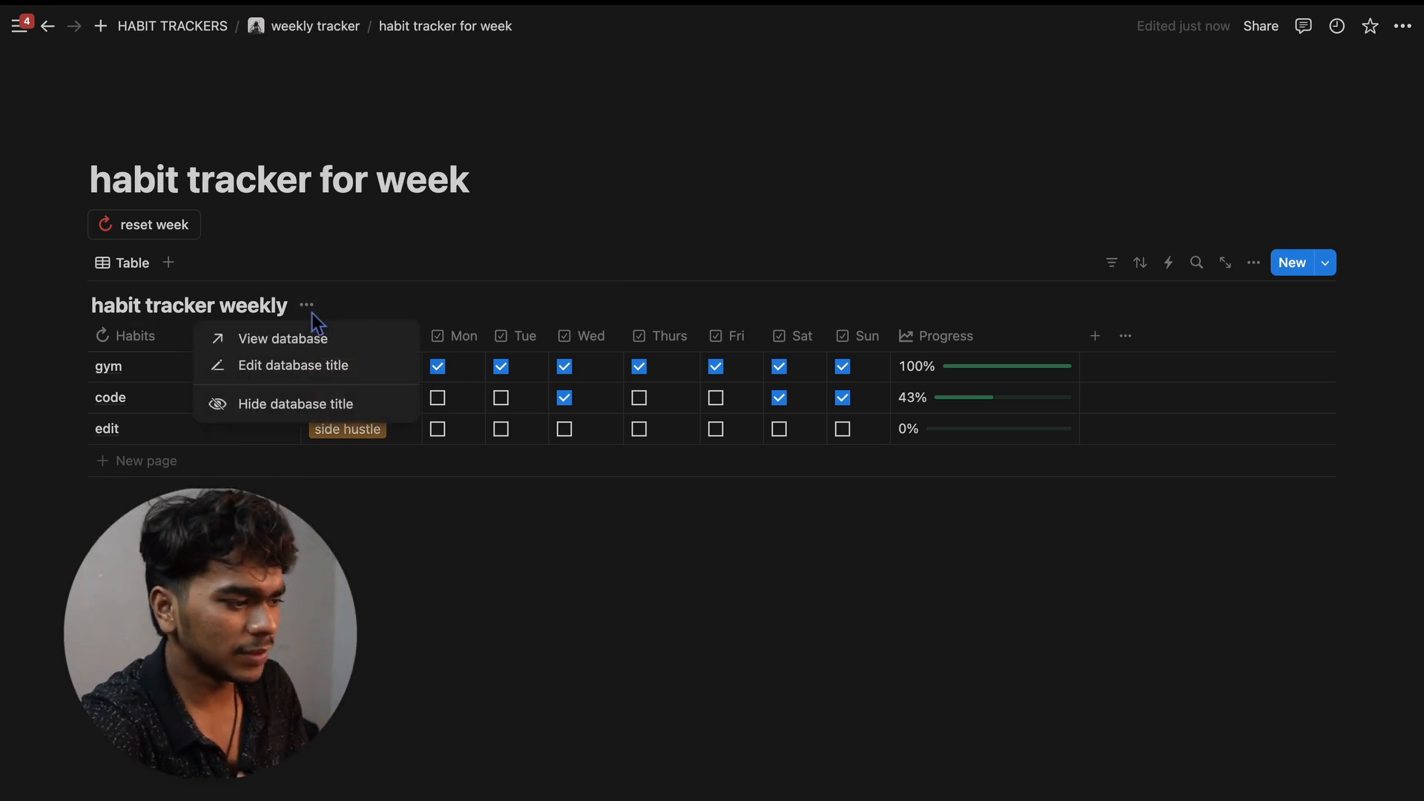
{"action": "left_click", "coordinate": [322, 420]}
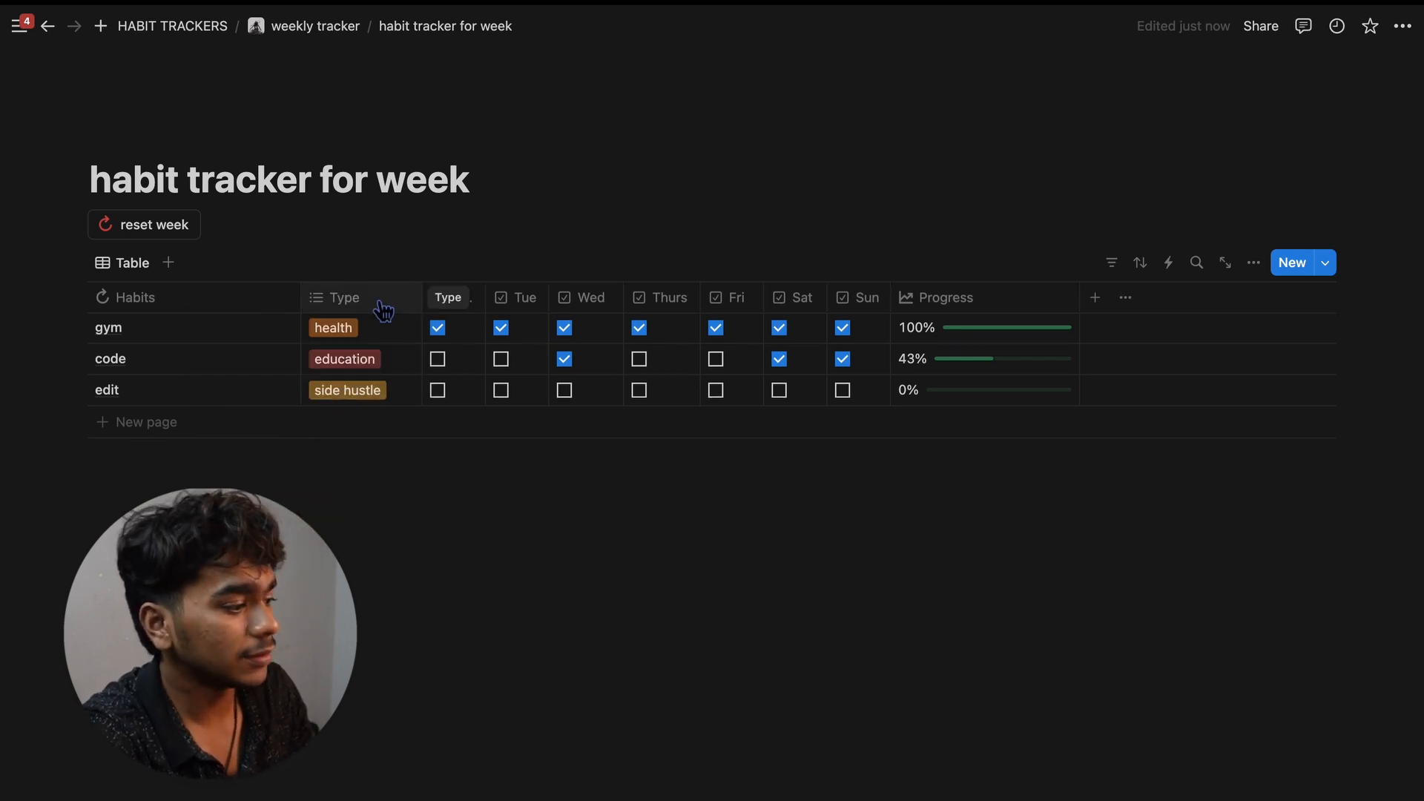
{"action": "left_click", "coordinate": [148, 271]}
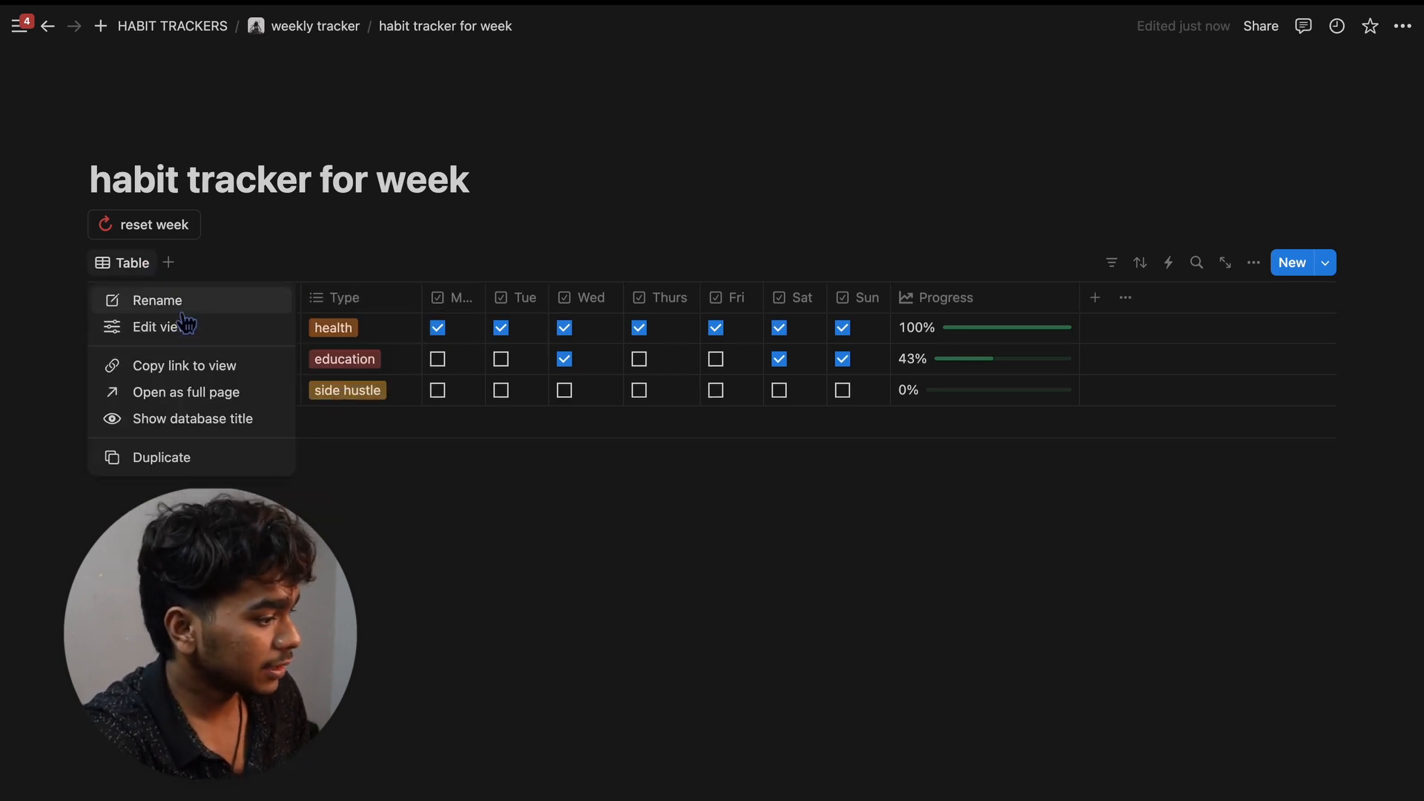
{"action": "left_click", "coordinate": [185, 324]}
{"action": "type", "text": "hab"}
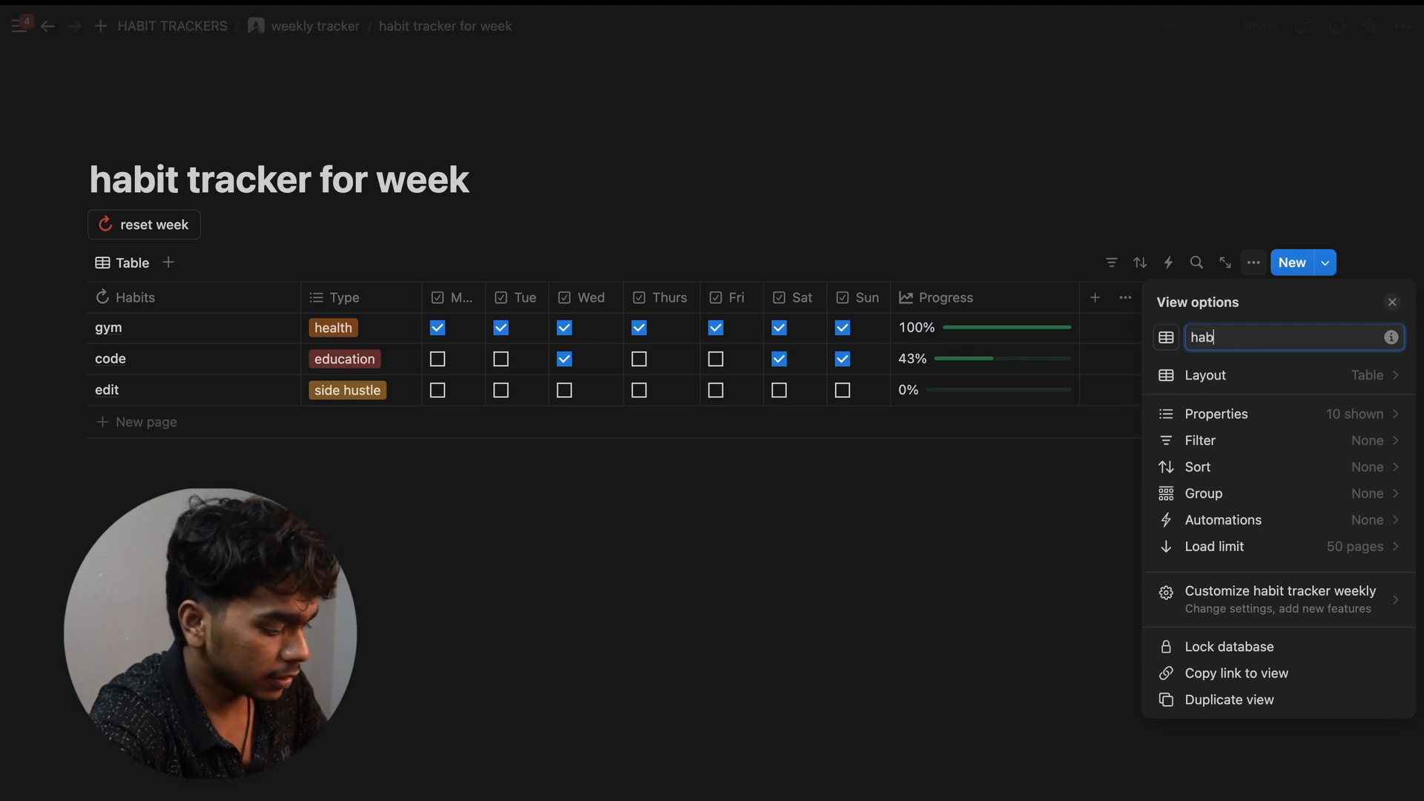
{"action": "type", "text": "it tracker"}
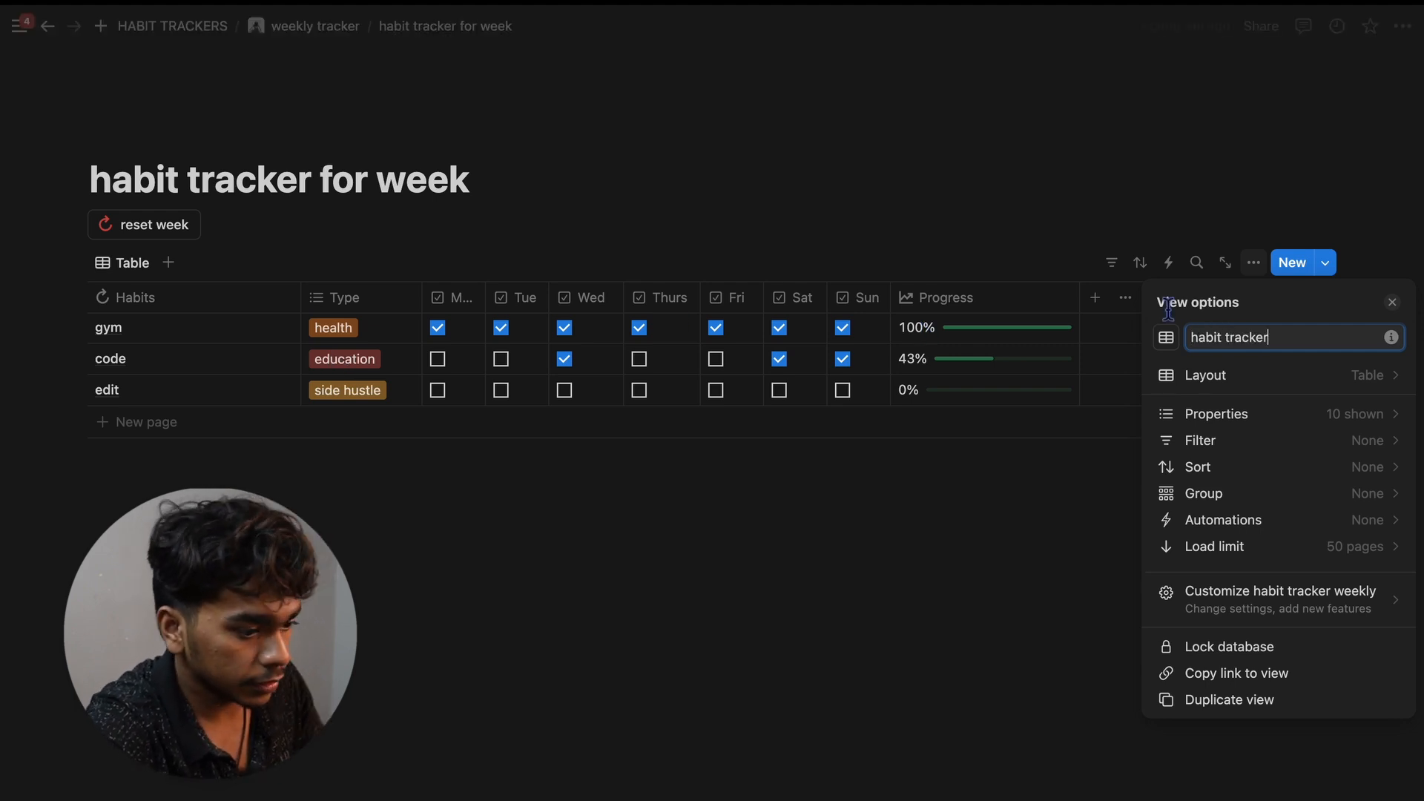
Step: Give the habit tracker view a circular-arrow icon
{"action": "left_click", "coordinate": [1169, 342]}
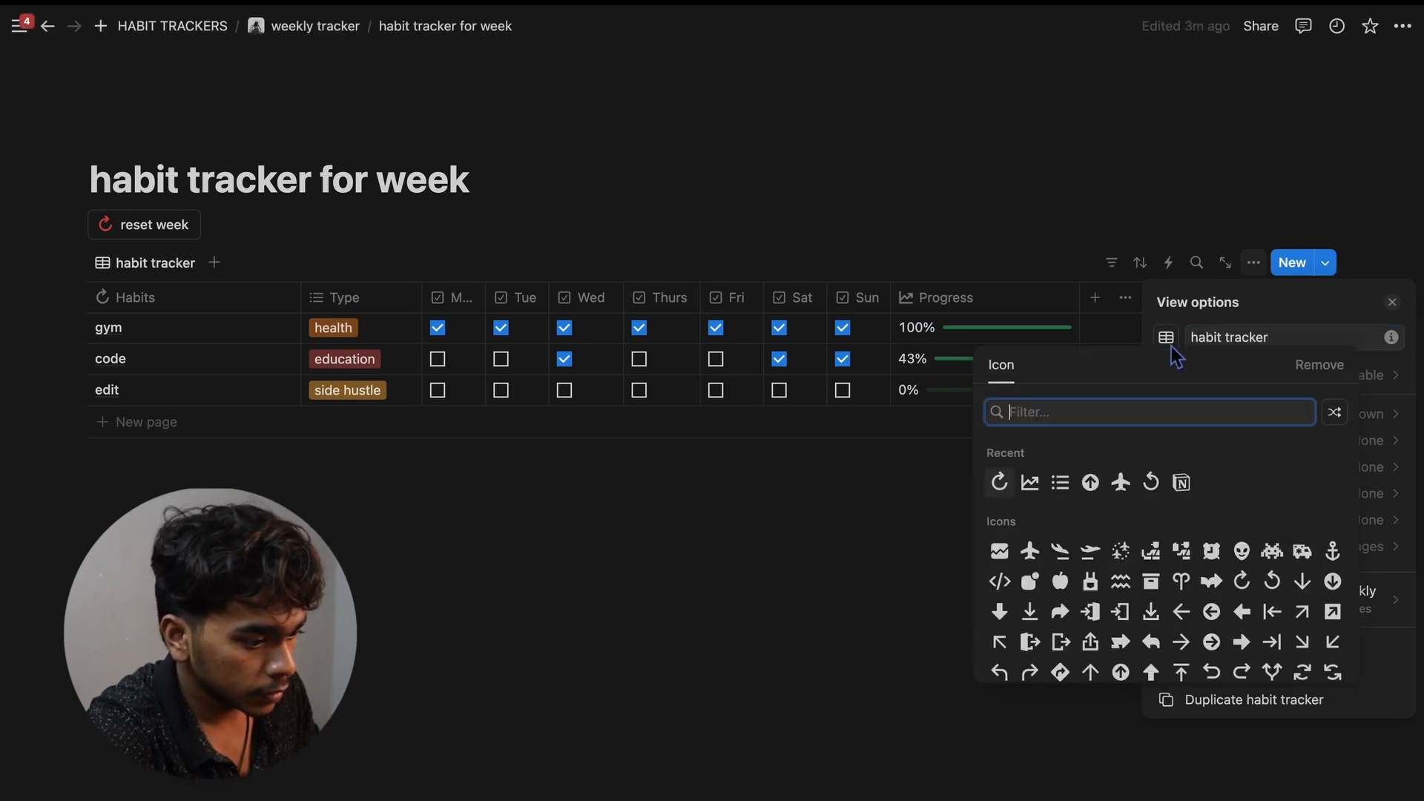
{"action": "left_click", "coordinate": [1000, 482]}
{"action": "left_click", "coordinate": [594, 540]}
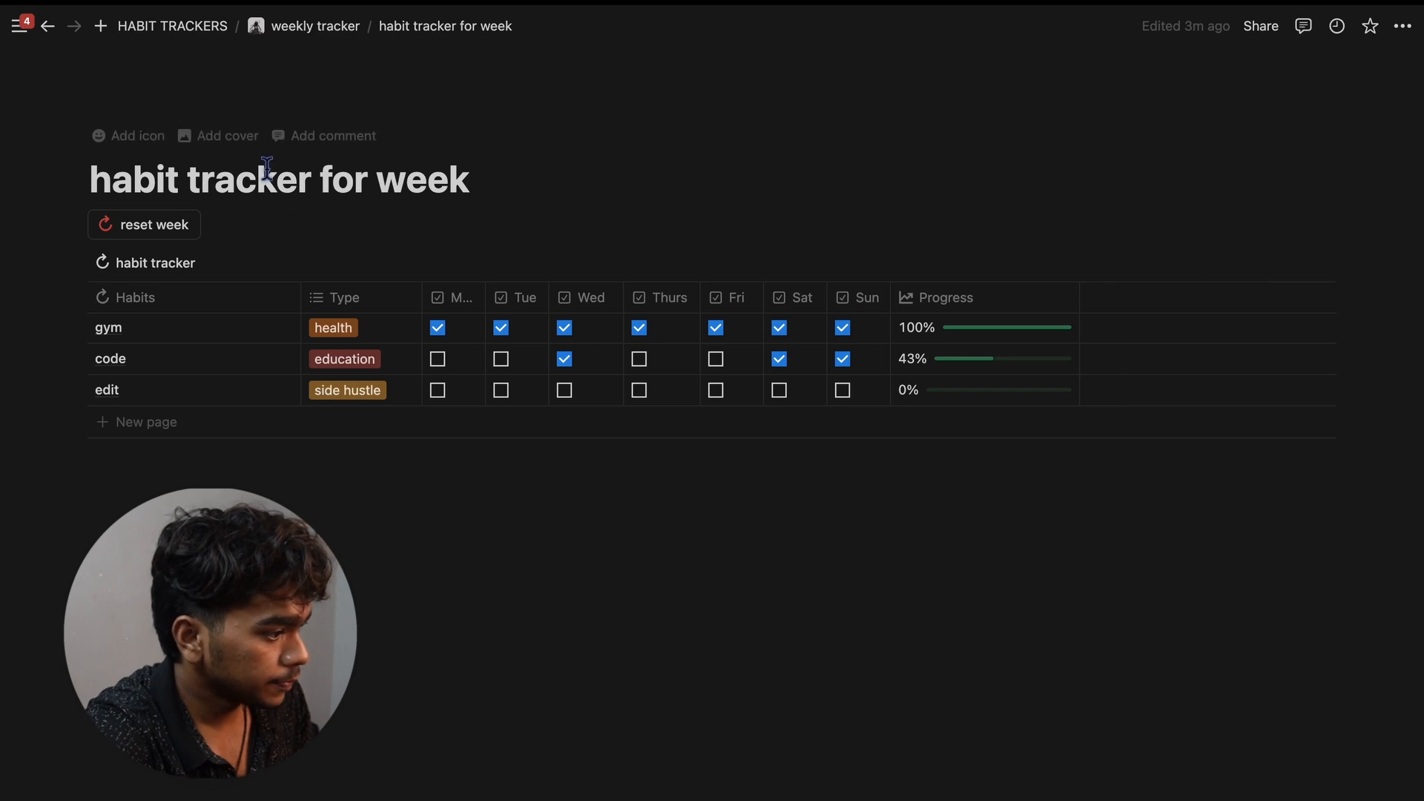
Step: Add a page cover and replace it with the black DISCIPLINE OR REGRET image uploaded from the wallpapers folder
{"action": "left_click", "coordinate": [187, 135]}
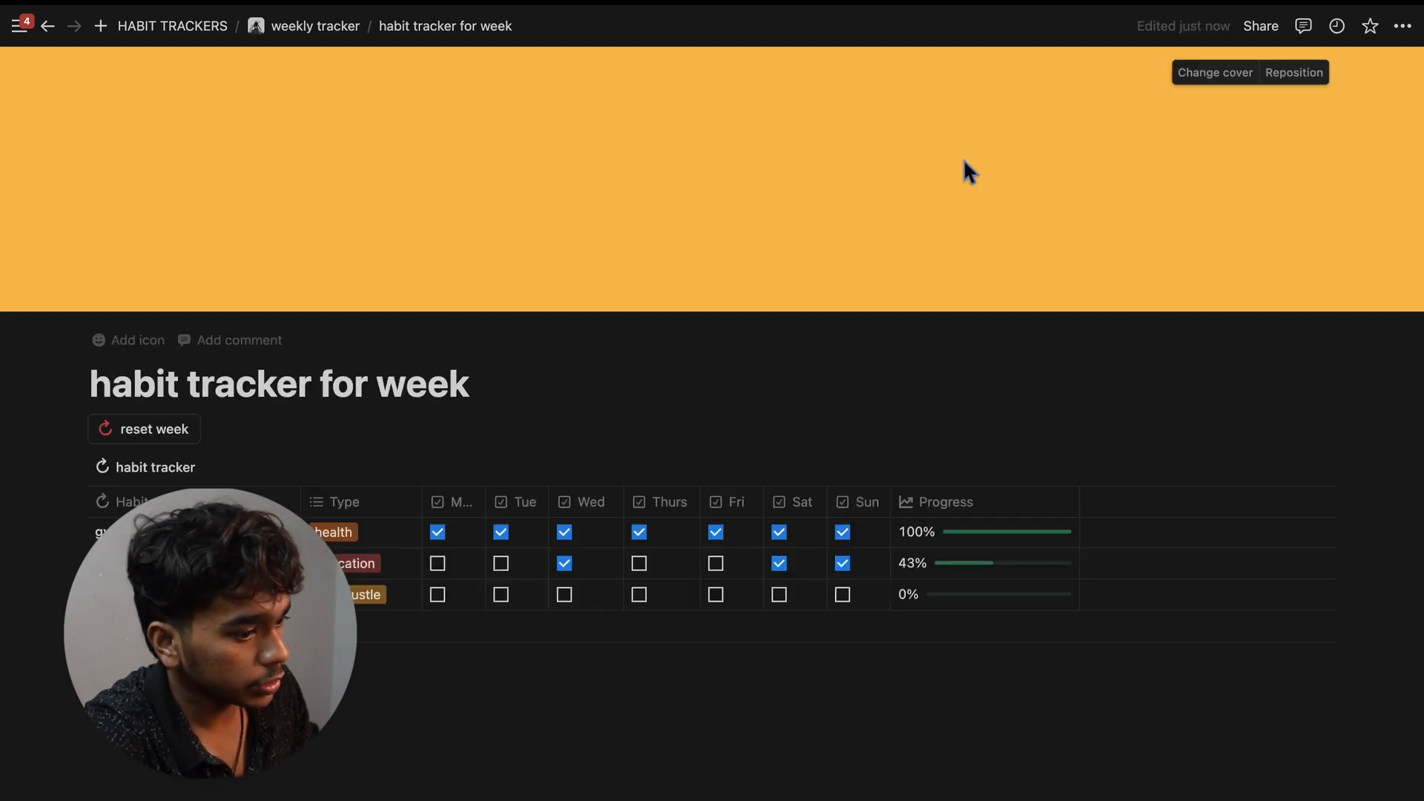
{"action": "left_click", "coordinate": [1217, 83]}
{"action": "left_click", "coordinate": [999, 108]}
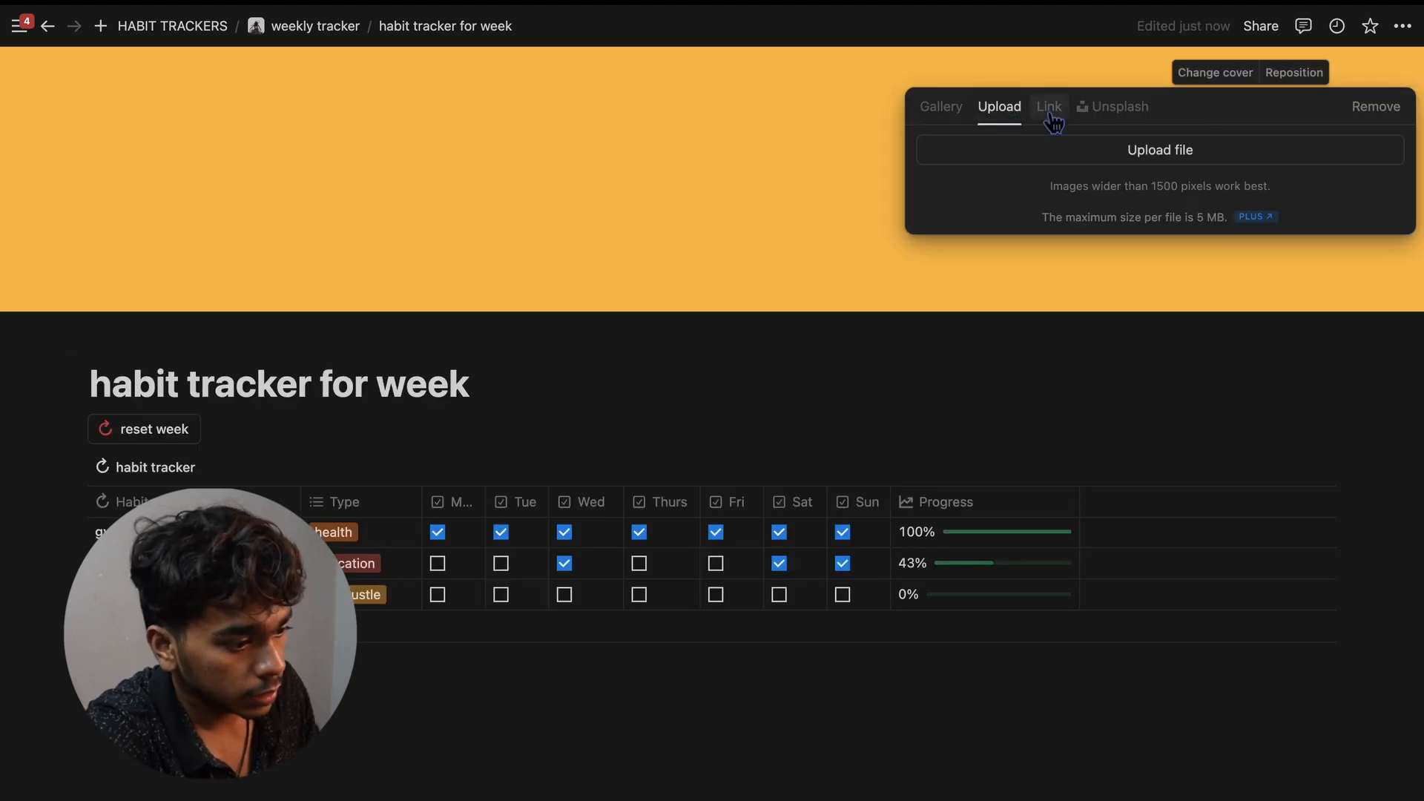
{"action": "left_click", "coordinate": [1120, 159]}
{"action": "key", "text": "Right"}
{"action": "key", "text": "Down"}
{"action": "key", "text": "Down"}
{"action": "key", "text": "Down"}
{"action": "key", "text": "Down"}
{"action": "key", "text": "Down"}
{"action": "key", "text": "Down"}
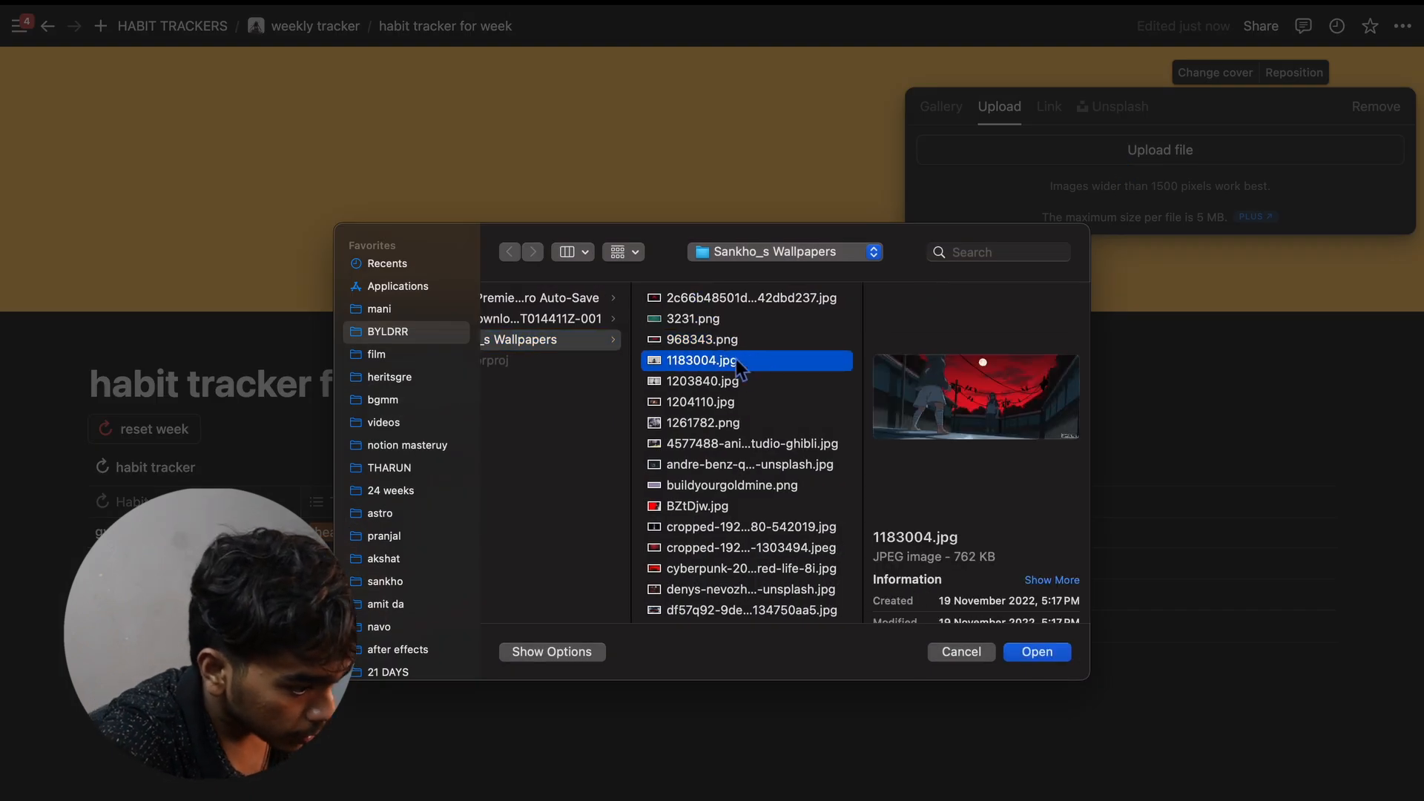
{"action": "key", "text": "Down"}
{"action": "key", "text": "Down"}
{"action": "key", "text": "Down"}
{"action": "key", "text": "Down"}
{"action": "key", "text": "Down"}
{"action": "key", "text": "Down"}
{"action": "key", "text": "Down"}
{"action": "key", "text": "Down"}
{"action": "key", "text": "Down"}
{"action": "key", "text": "Down"}
{"action": "key", "text": "Down"}
{"action": "key", "text": "Down"}
{"action": "key", "text": "Down"}
{"action": "key", "text": "Down"}
{"action": "key", "text": "Down"}
{"action": "key", "text": "Down"}
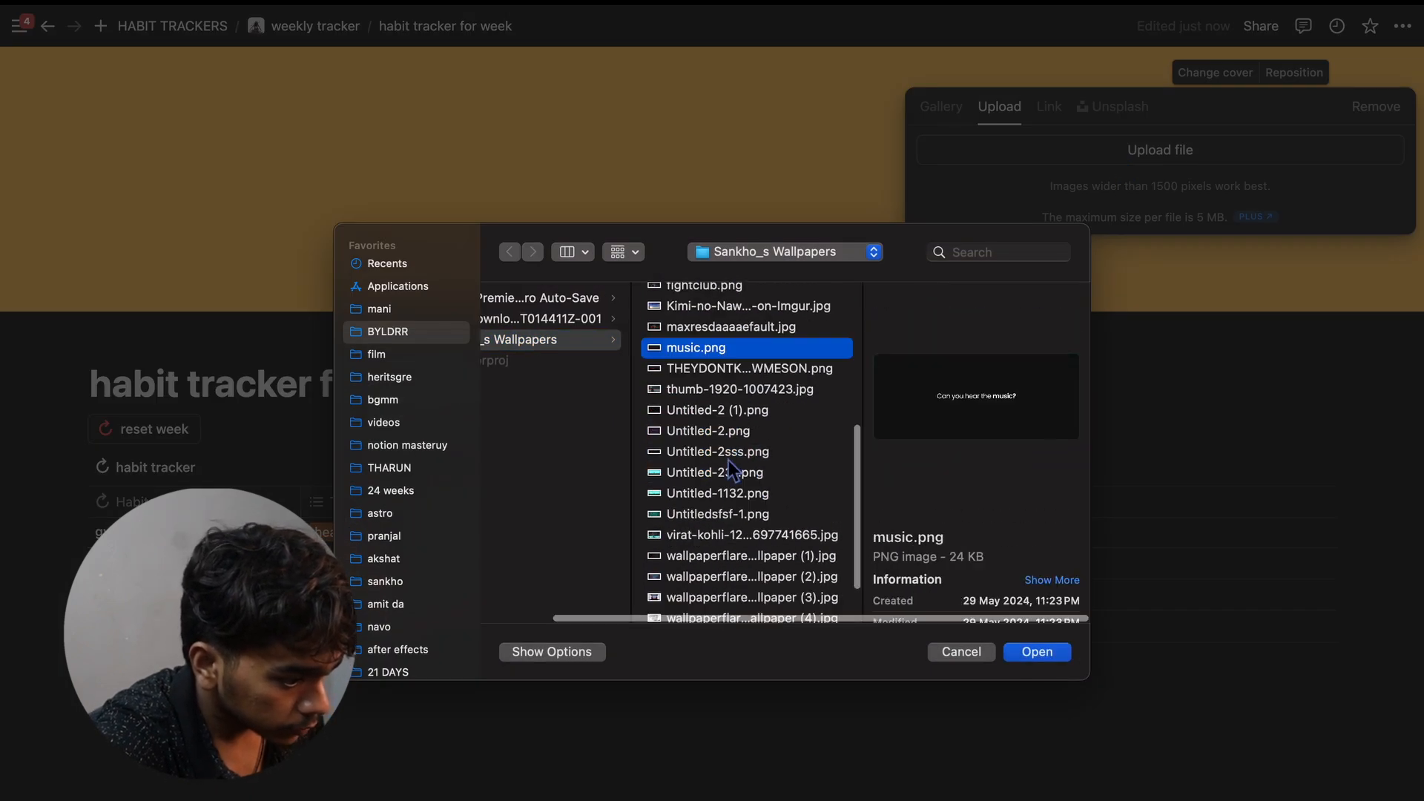
{"action": "key", "text": "Down"}
{"action": "left_click", "coordinate": [1037, 652]}
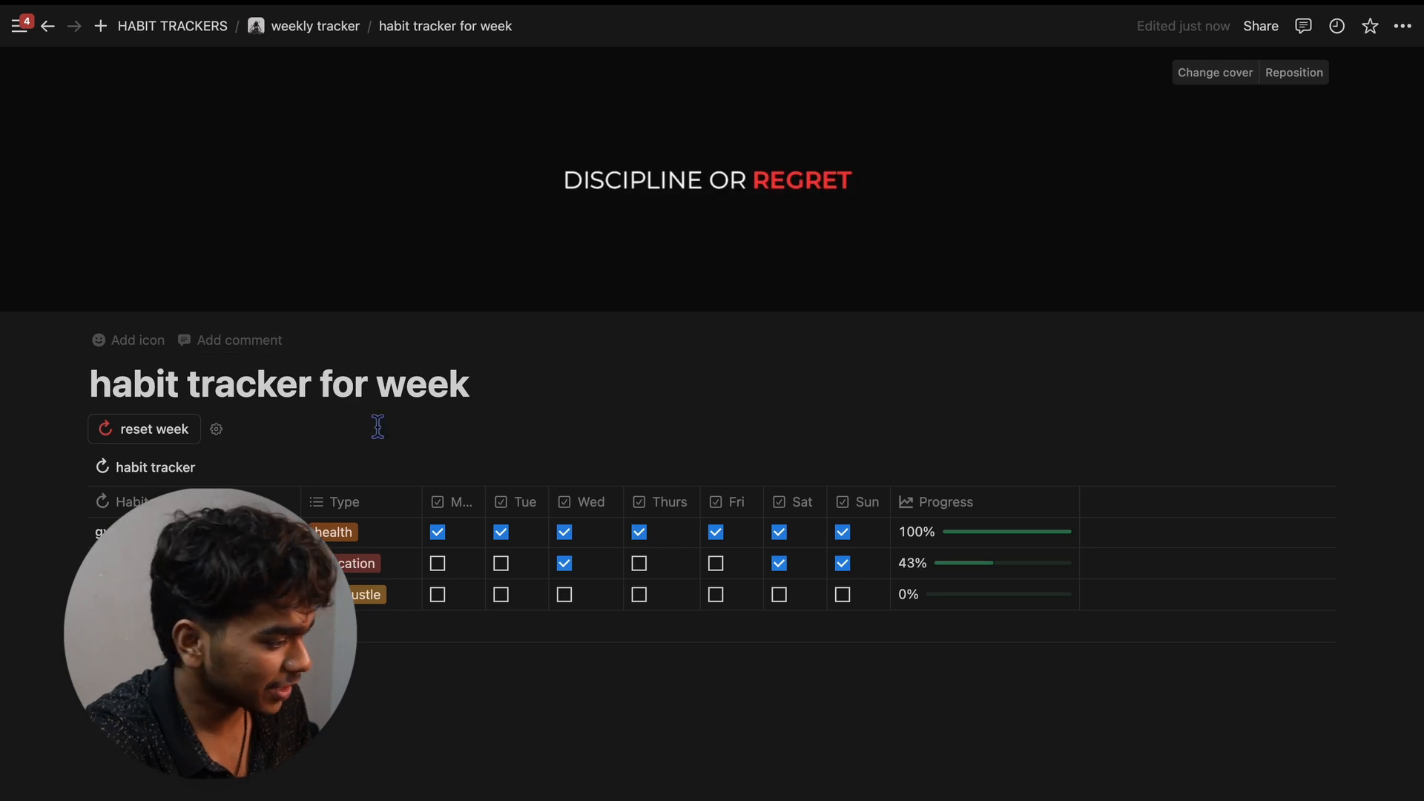
Step: Add a page icon and replace it with the uploaded black-and-white wallpaper of a figure standing on a rubble pile
{"action": "left_click", "coordinate": [119, 339]}
{"action": "left_click", "coordinate": [124, 333]}
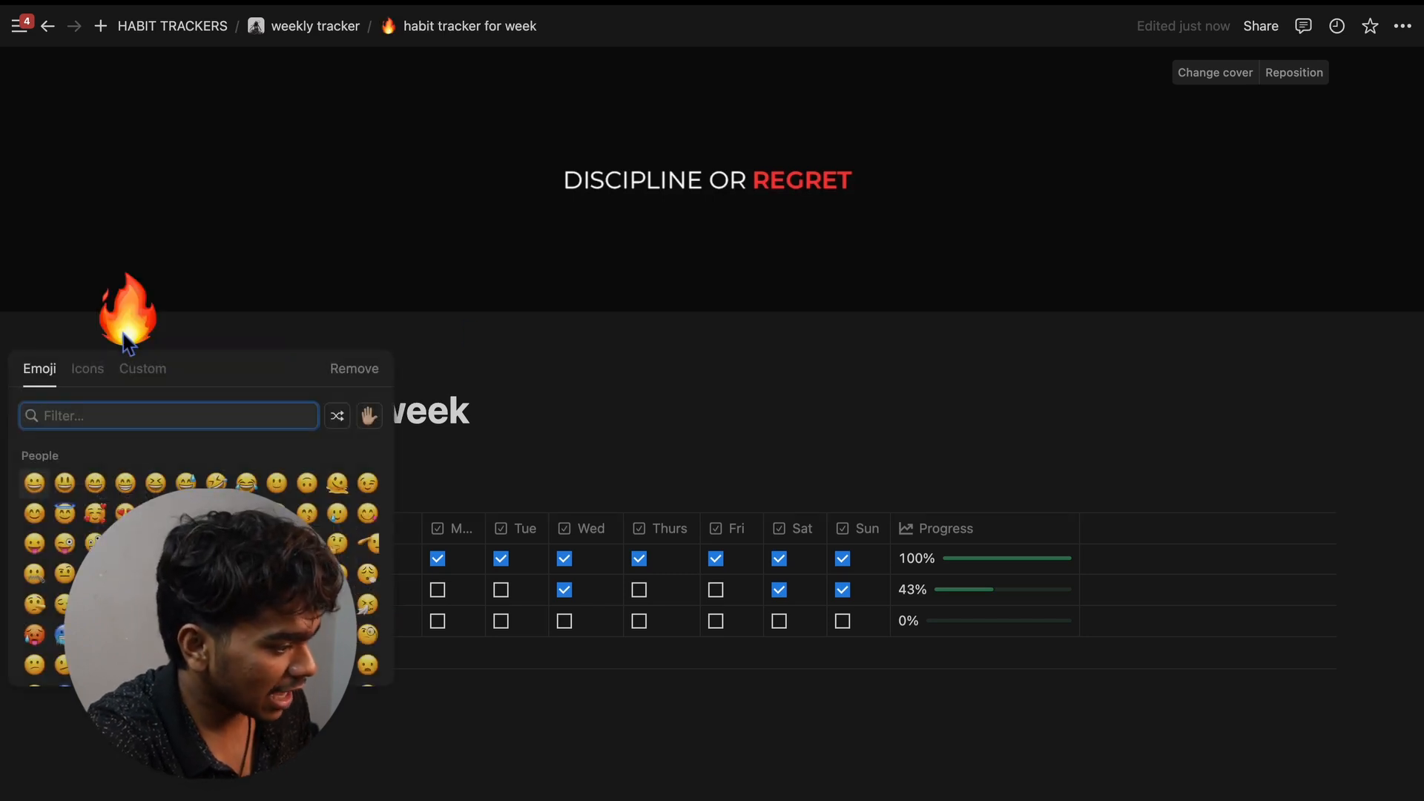
{"action": "left_click", "coordinate": [88, 368]}
{"action": "left_click", "coordinate": [142, 368]}
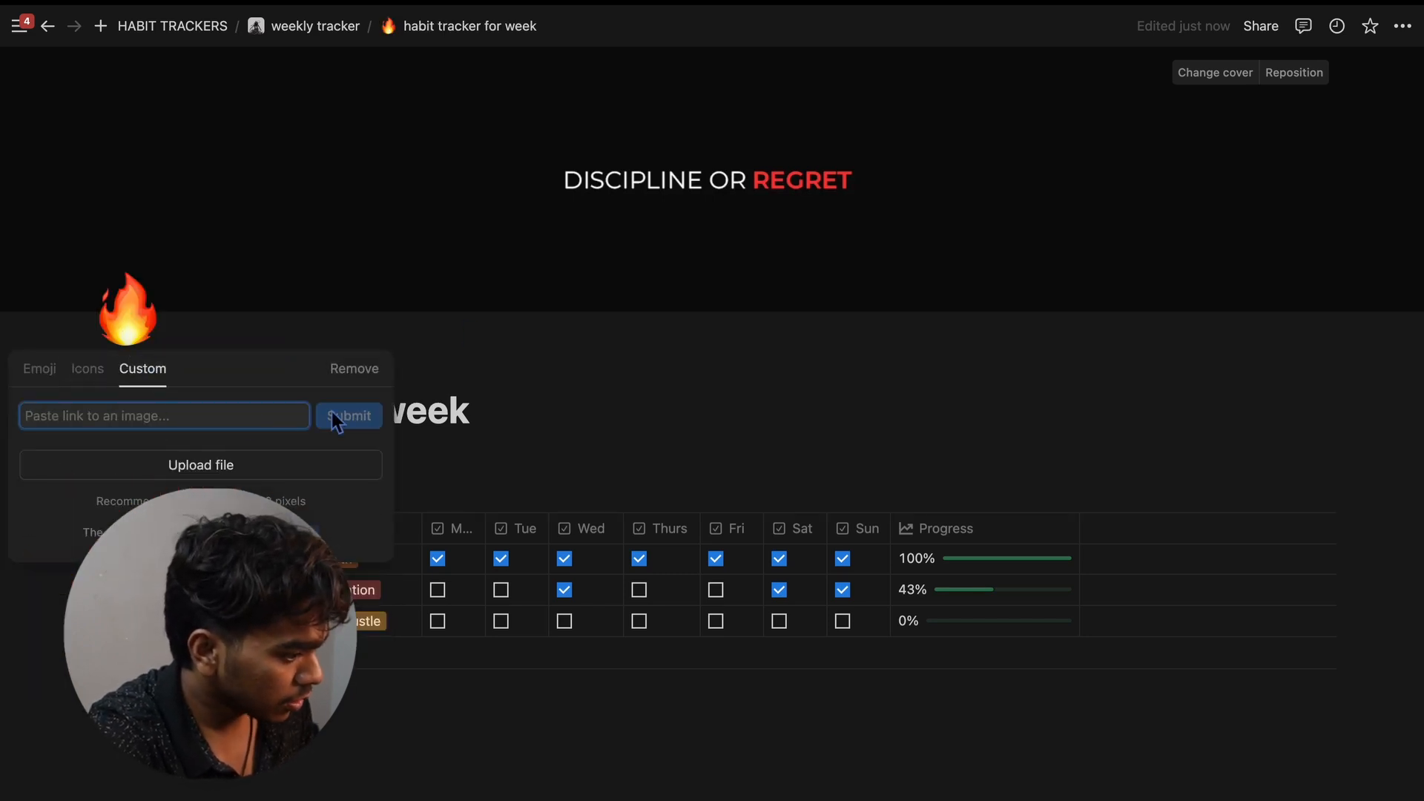
{"action": "left_click", "coordinate": [293, 464]}
{"action": "left_click", "coordinate": [807, 344]}
{"action": "left_click", "coordinate": [782, 361]}
{"action": "scroll", "coordinate": [775, 408], "scroll_direction": "down", "scroll_amount": 5}
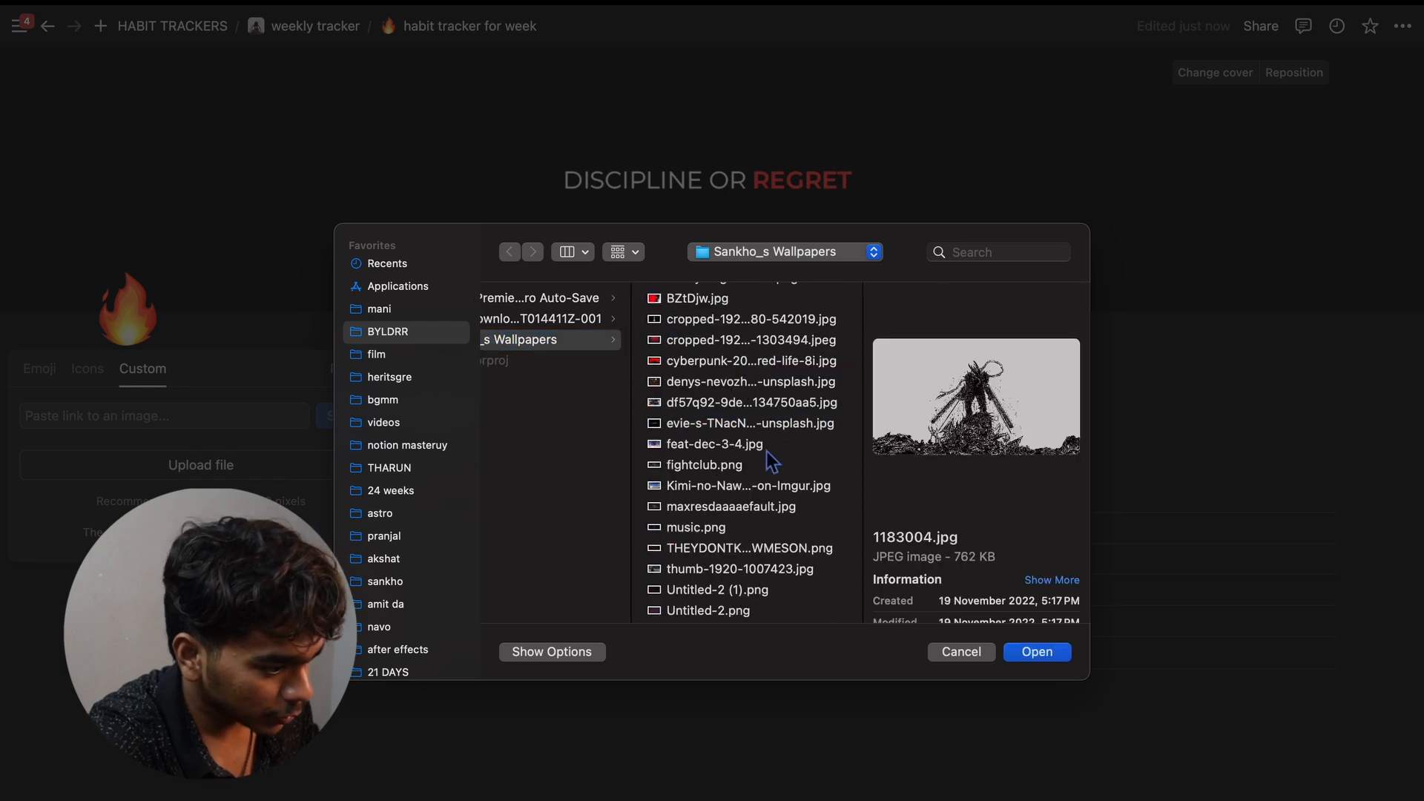
{"action": "left_click", "coordinate": [766, 448]}
{"action": "scroll", "coordinate": [742, 454], "scroll_direction": "down", "scroll_amount": 6}
{"action": "left_click", "coordinate": [740, 376]}
{"action": "left_click", "coordinate": [741, 396]}
{"action": "left_click", "coordinate": [813, 416]}
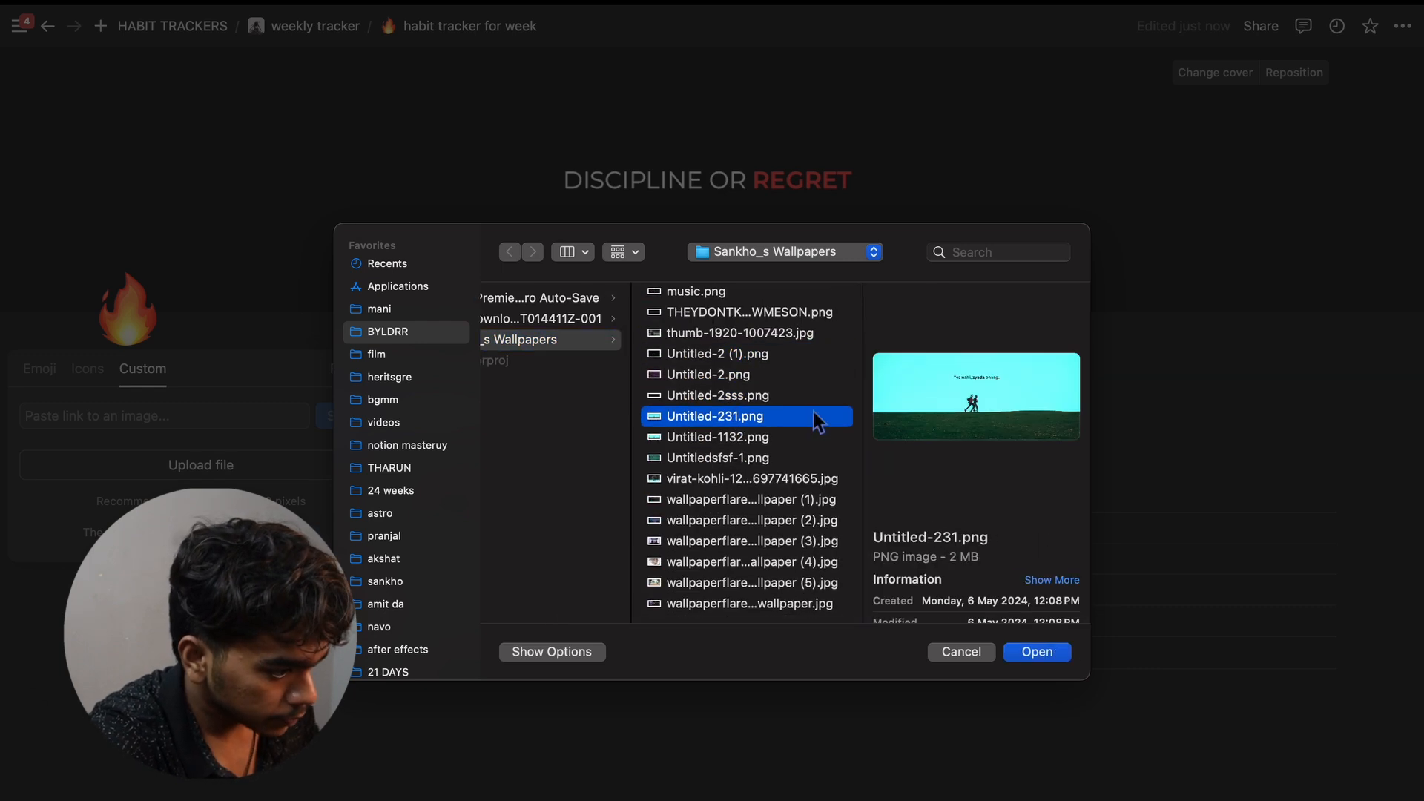
{"action": "left_click", "coordinate": [811, 436]}
{"action": "left_click", "coordinate": [807, 457]}
{"action": "left_click", "coordinate": [801, 477]}
{"action": "left_click", "coordinate": [784, 528]}
{"action": "scroll", "coordinate": [785, 528], "scroll_direction": "up", "scroll_amount": 10}
{"action": "left_click", "coordinate": [749, 319]}
{"action": "left_click", "coordinate": [749, 359]}
{"action": "left_click", "coordinate": [1047, 657]}
{"action": "scroll", "coordinate": [603, 506], "scroll_direction": "down", "scroll_amount": 2}
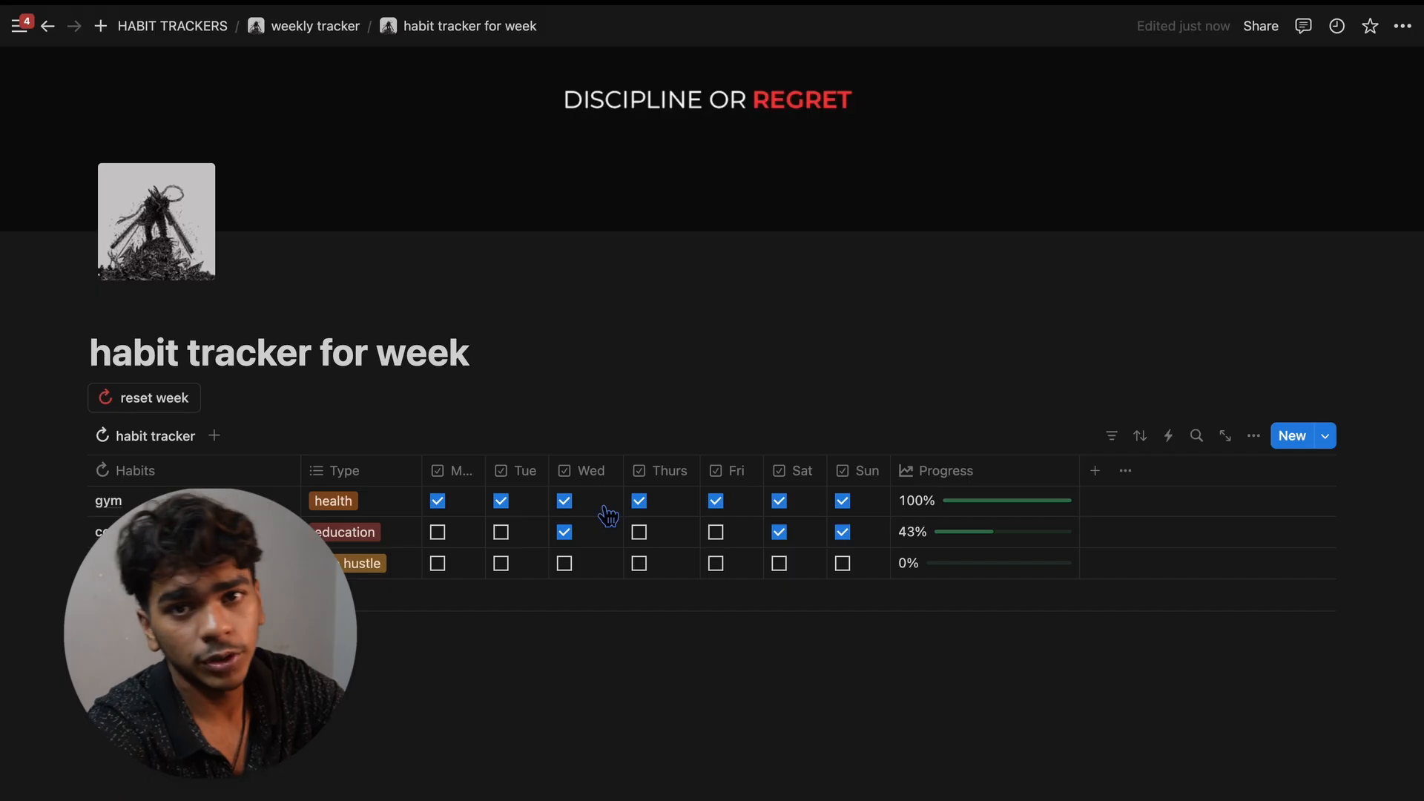